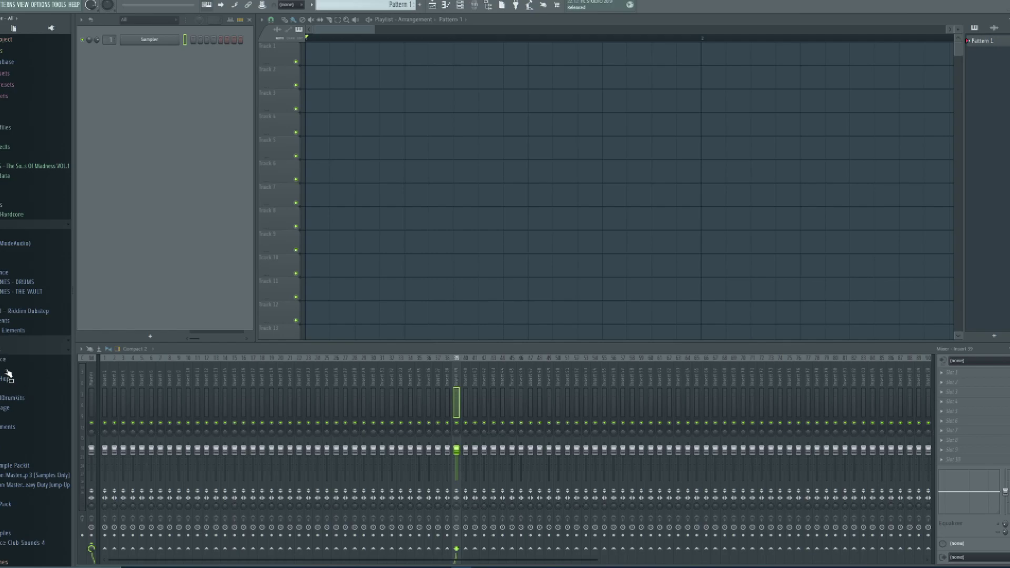
- Place the DNC_Kick_2 sample from the Legacy Dance drums on the first playlist track, audition it and close its clip settings
left_click(4, 360)
scroll(42, 390, "down", 3)
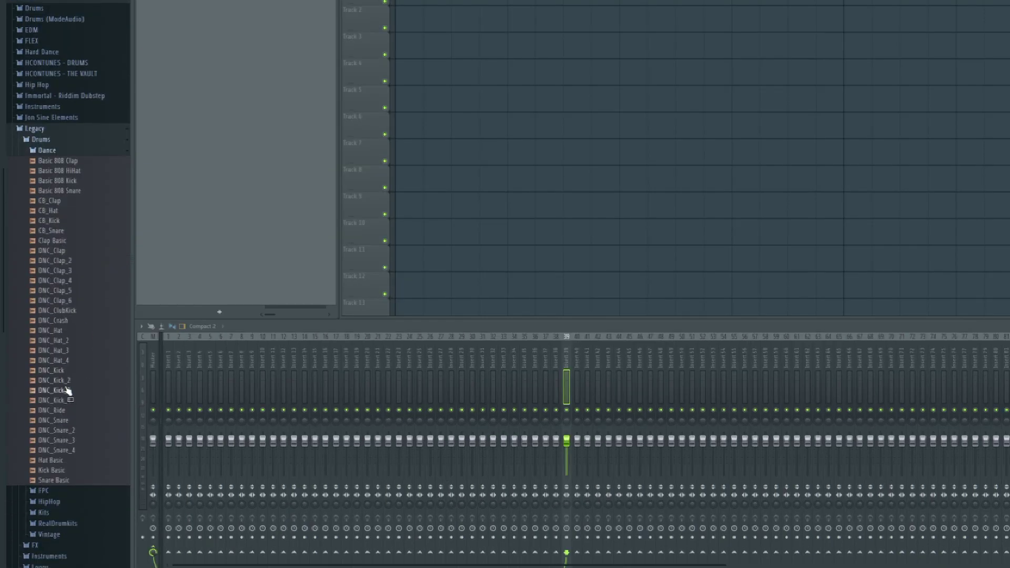
left_click_drag(75, 388, 365, 10)
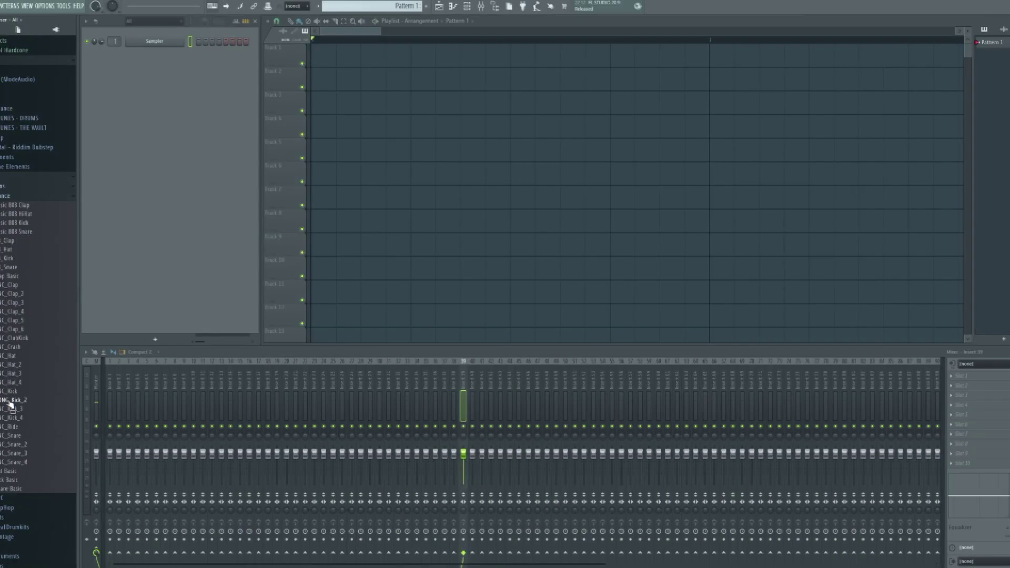
left_click(484, 302)
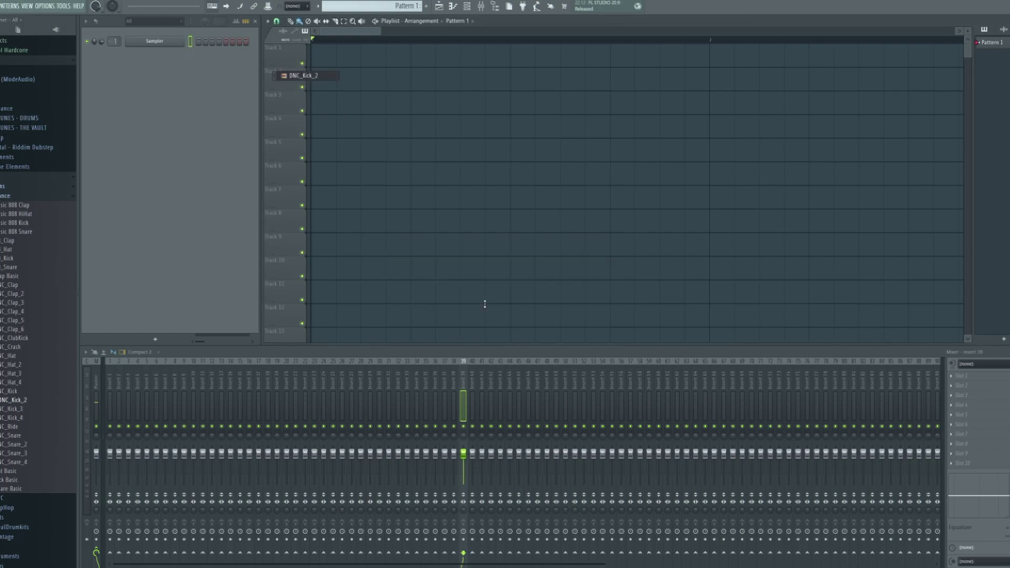
key("space")
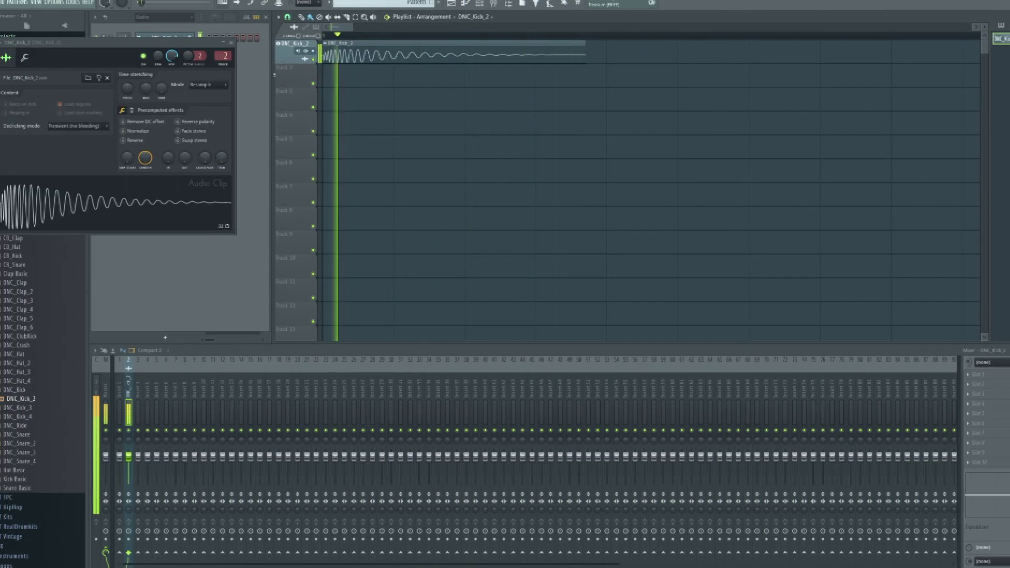
left_click(218, 46)
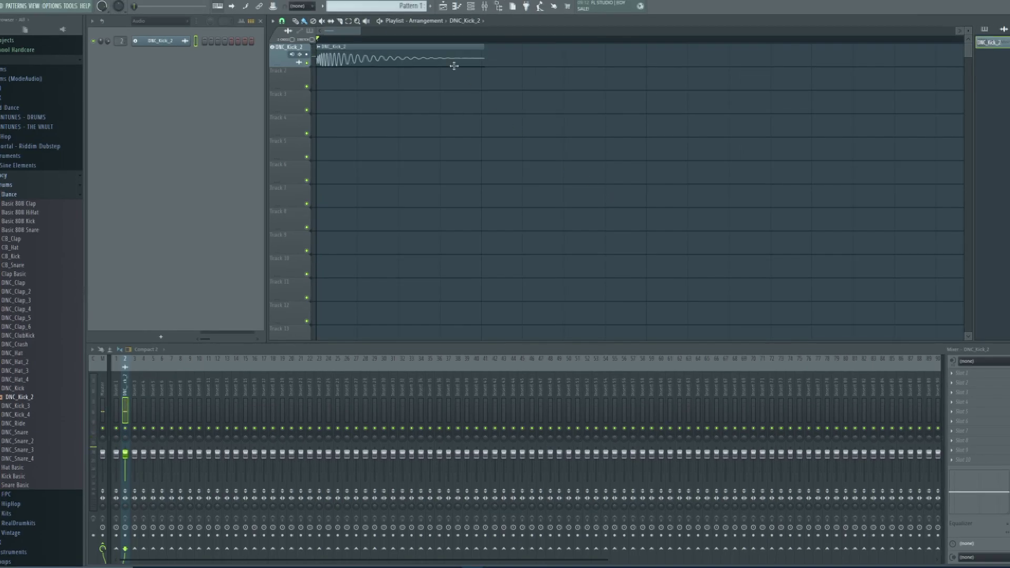
- Trim the end of the DNC_Kick_2 clip slightly shorter in the playlist and play it back
left_click_drag(483, 59, 462, 60)
key("space")
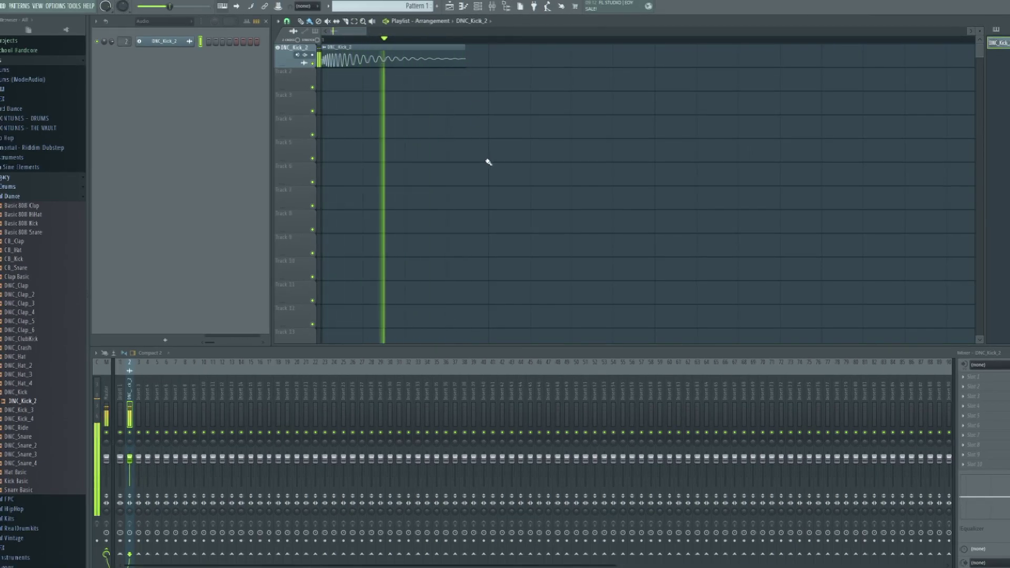
key("space")
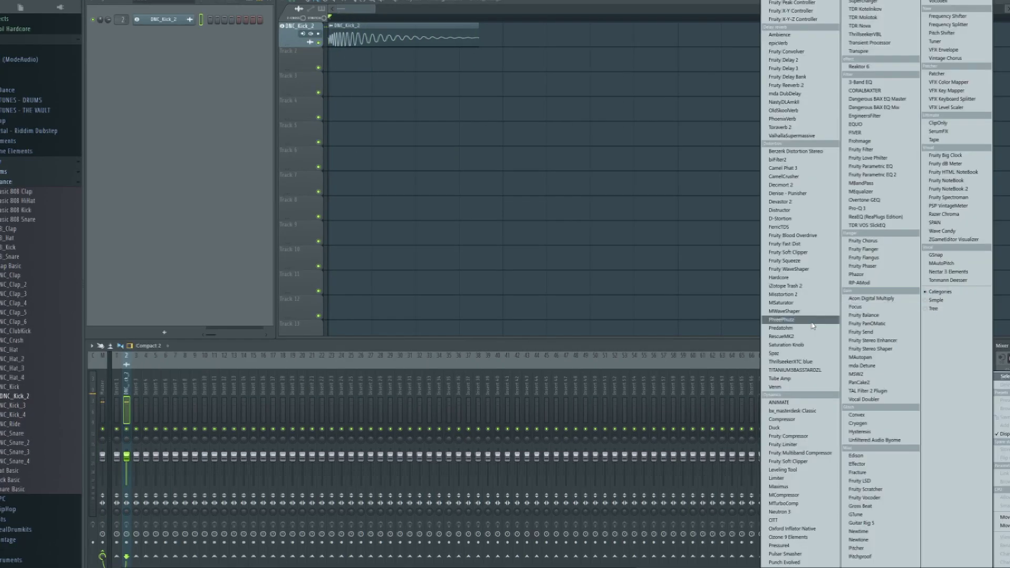
- Add Fruity Parametric EQ 2 to the kick's mixer track and cut the mids with band 4 during playback
left_click(873, 174)
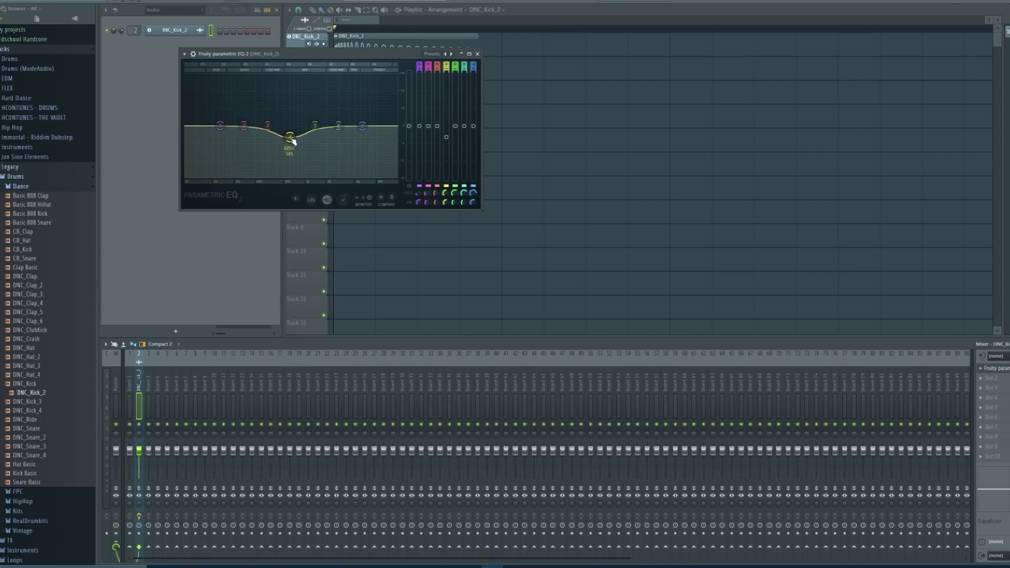
key("space")
mouse_move(282, 137)
left_mouse_down()
mouse_move(257, 145)
mouse_move(295, 148)
mouse_move(281, 138)
left_mouse_up()
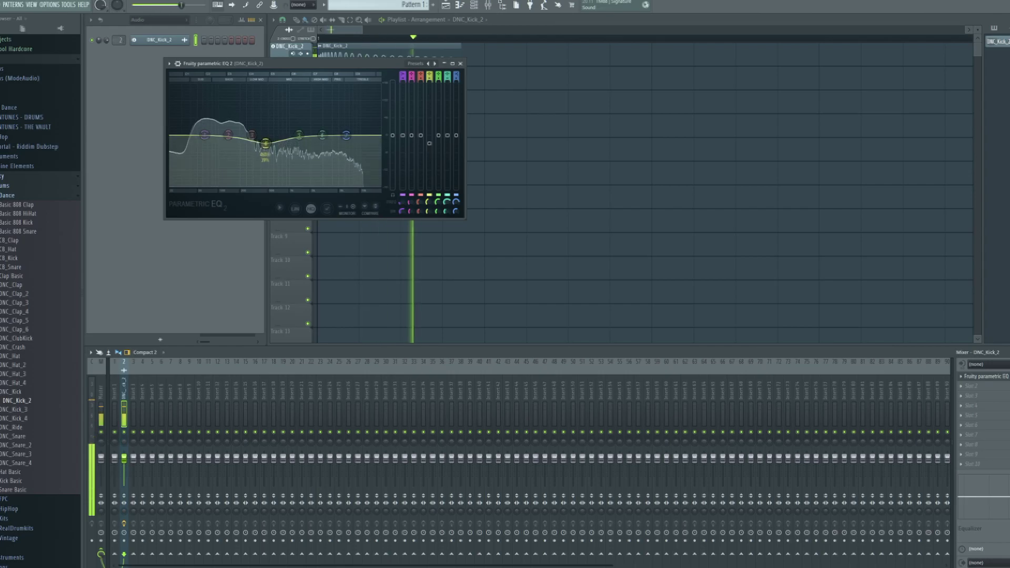
- Boost band 6 of the kick's EQ slightly, lower the cutoff of the low-pass on band 7, and close the EQ
mouse_move(322, 136)
left_mouse_down()
mouse_move(332, 112)
mouse_move(329, 133)
left_mouse_up()
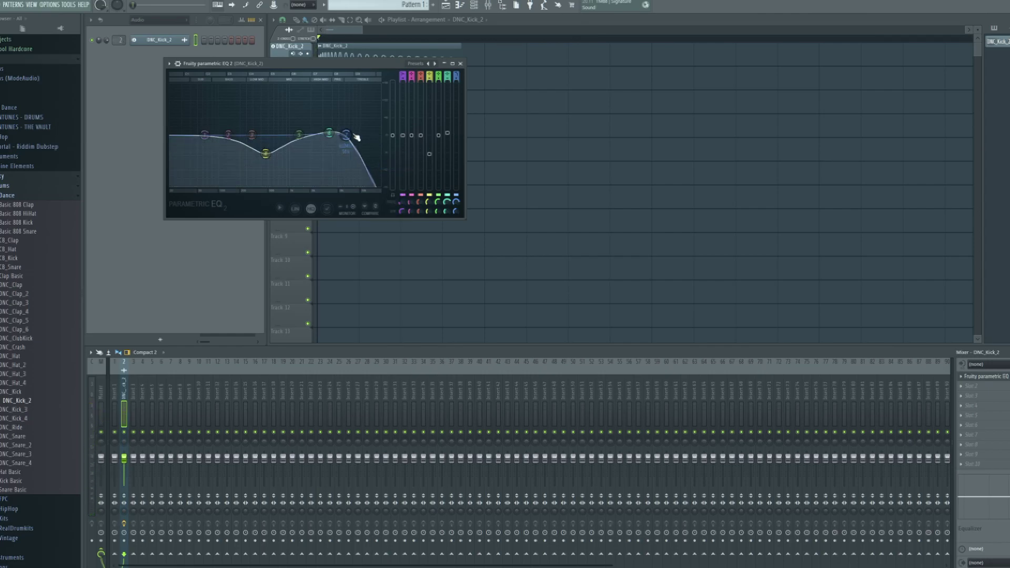
key("space")
mouse_move(346, 136)
left_mouse_down()
mouse_move(371, 135)
mouse_move(339, 135)
left_mouse_up()
key("space")
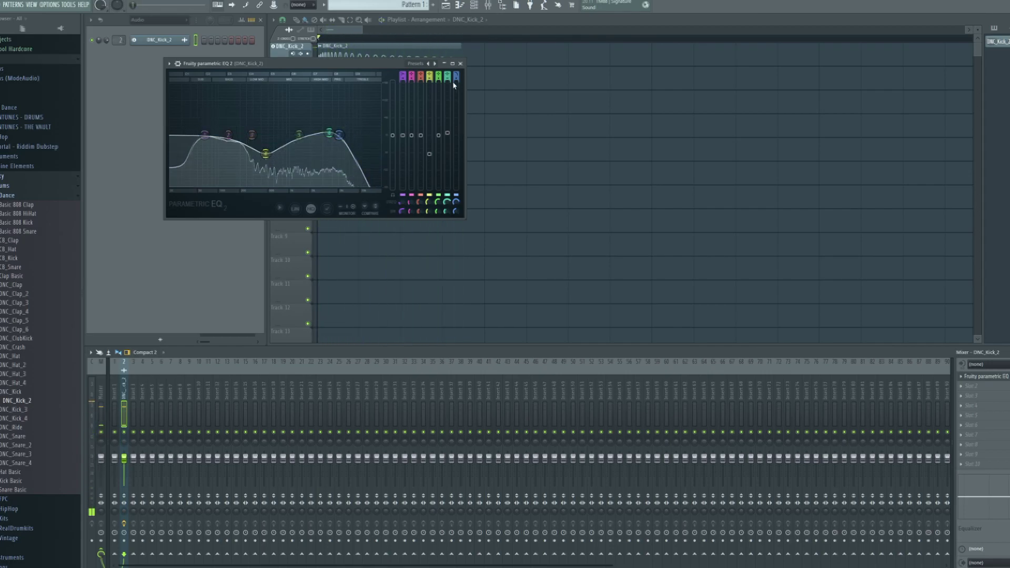
left_click(460, 63)
- Add Distructor after the kick's EQ and load its Empty preset
left_click(984, 376)
mouse_move(971, 381)
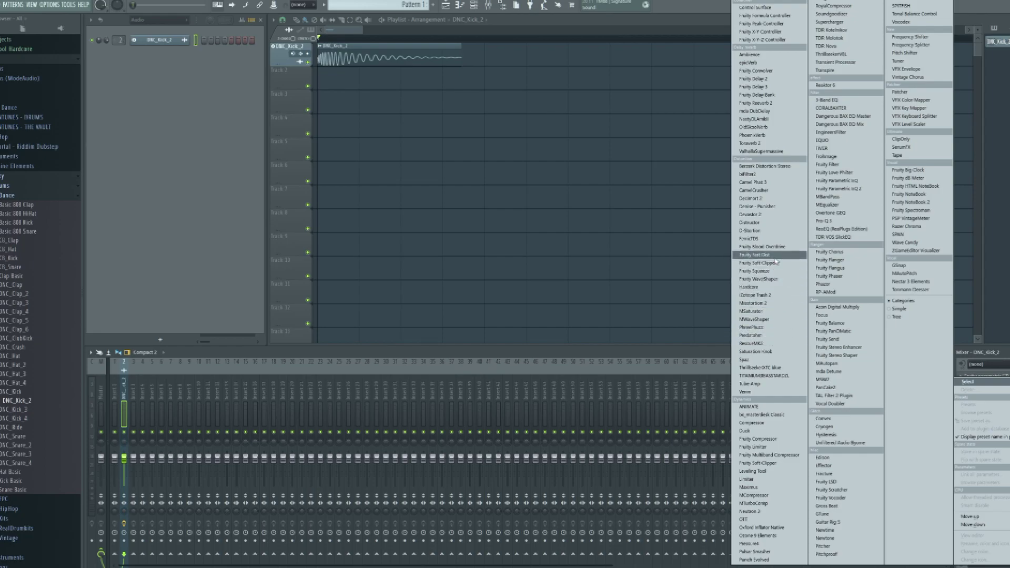
left_click(768, 223)
left_click(536, 146)
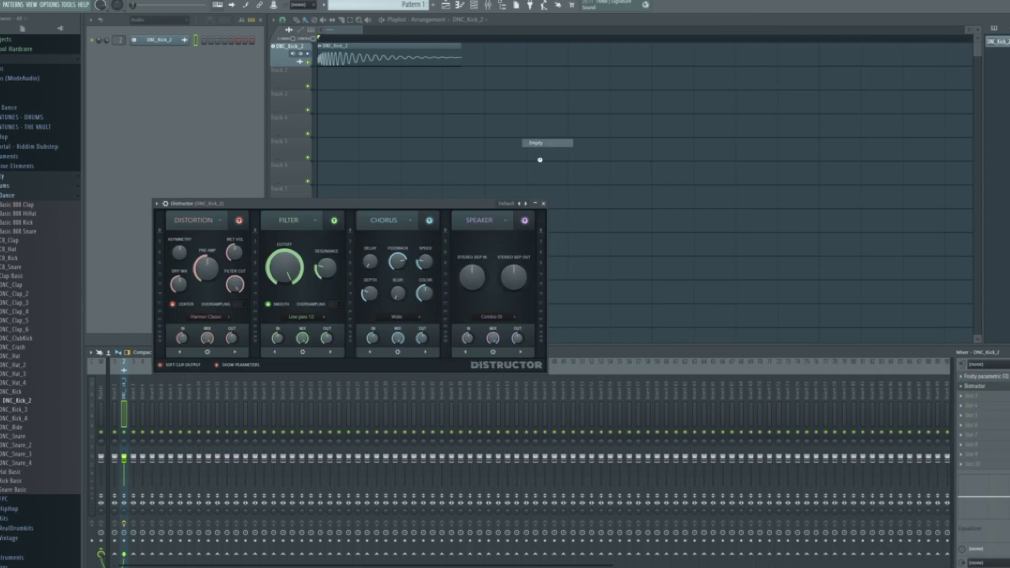
key("space")
left_click_drag(410, 206, 488, 194)
key("space")
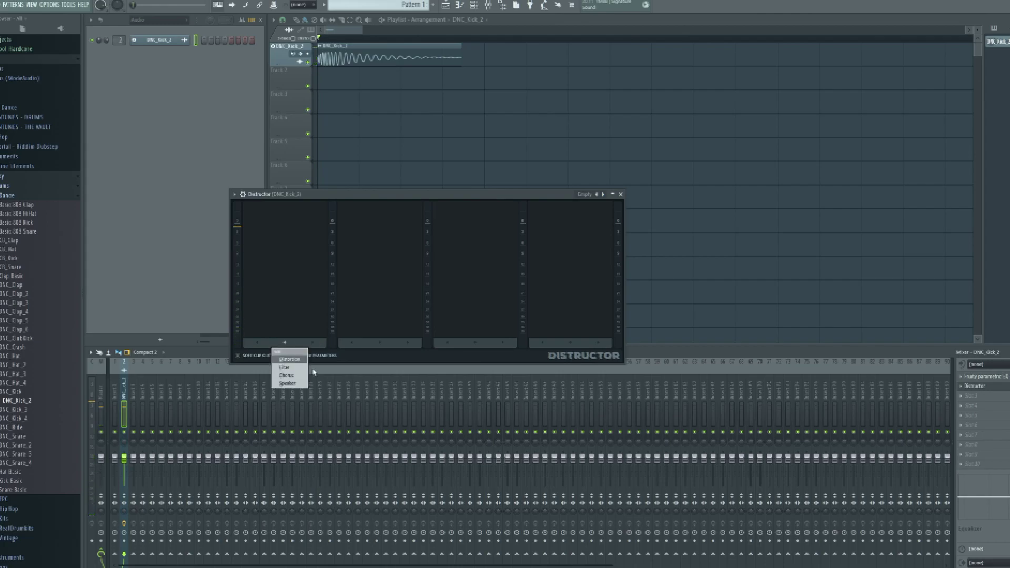
- Add a Distortion module in Distructor's first slot, set its type to Abrasive and adjust the dry/wet amount while listening
left_click(289, 359)
key("space")
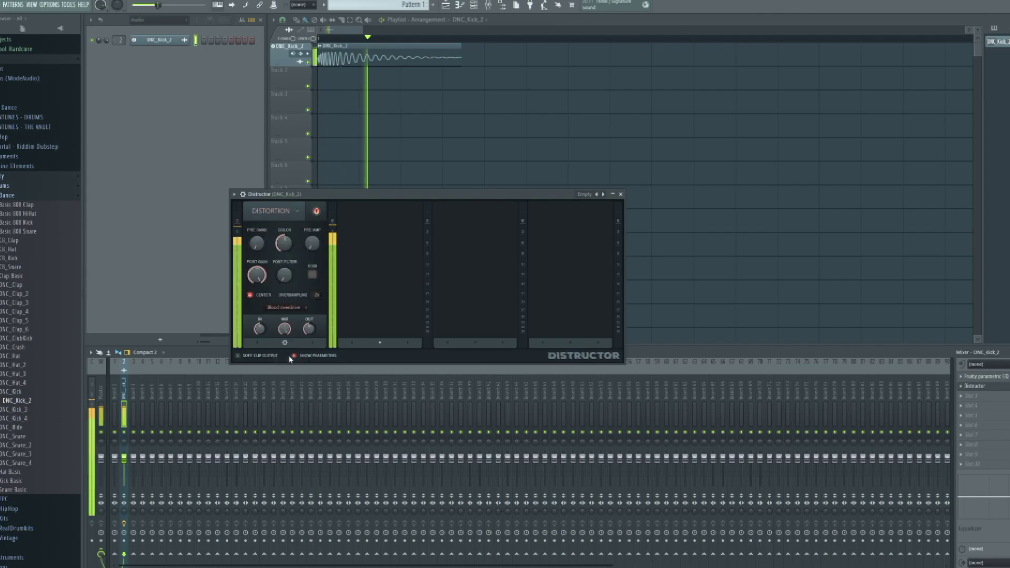
left_click(287, 308)
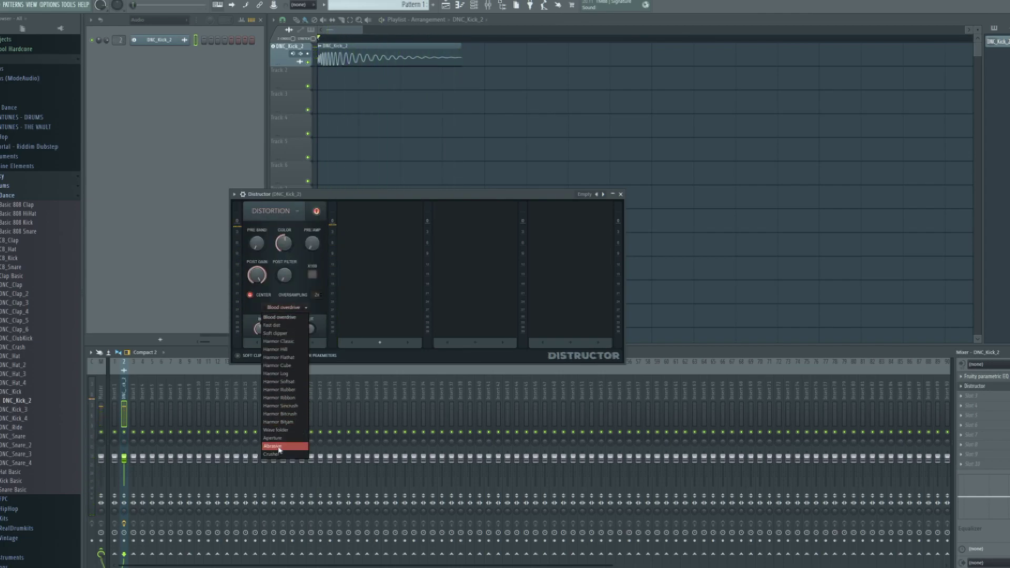
left_click(279, 447)
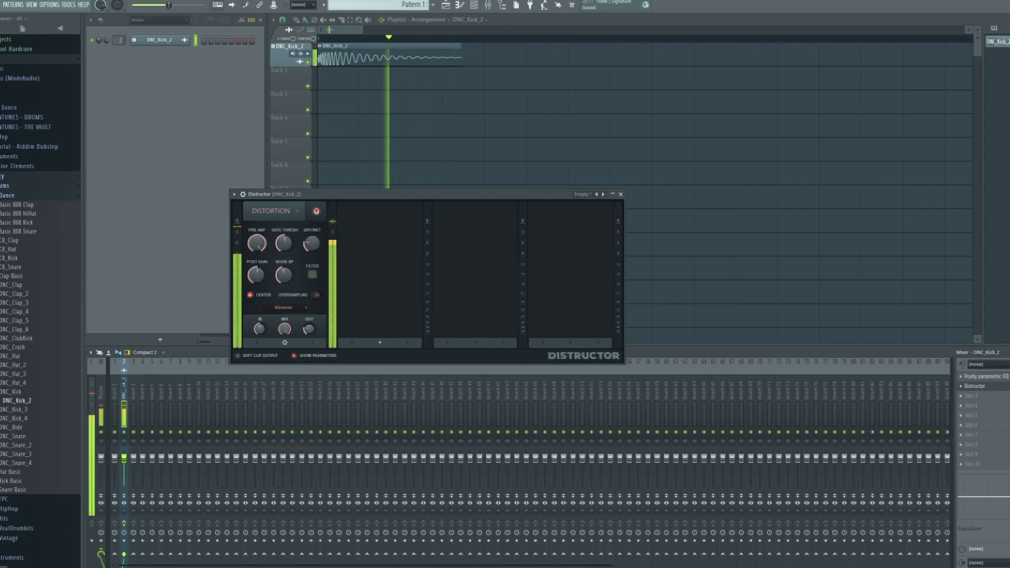
left_click_drag(312, 243, 311, 239)
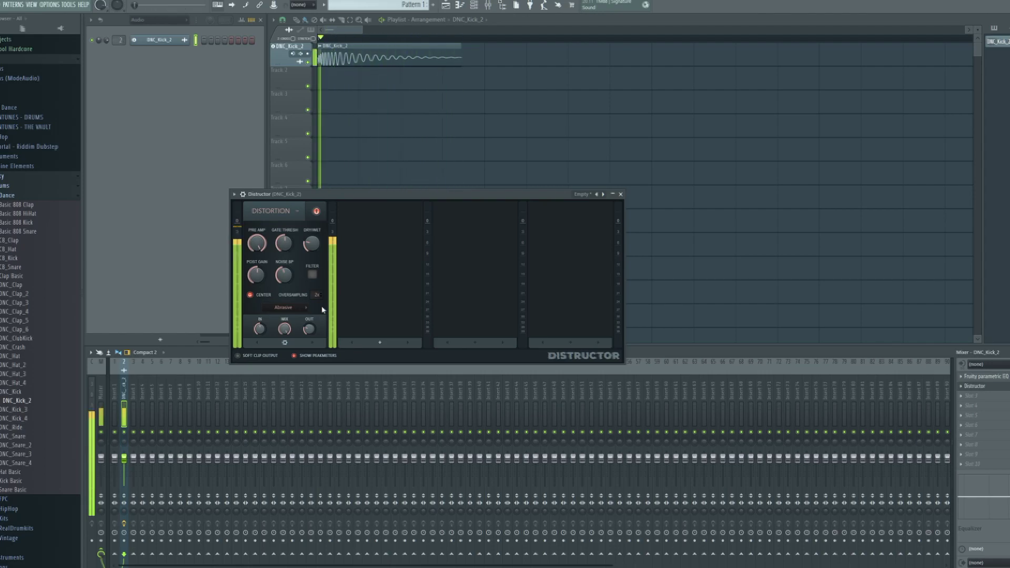
scroll(295, 309, "down", 1)
scroll(297, 311, "up", 1)
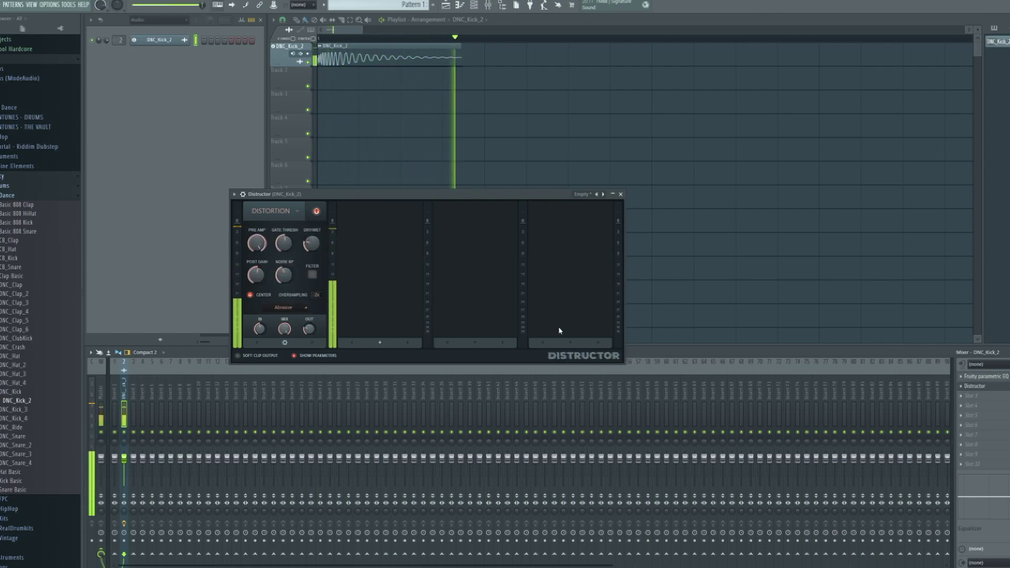
- Add a second Fruity Parametric EQ 2 after Distructor and low-pass the highs with band 7, raising its cutoff slightly
left_click(985, 394)
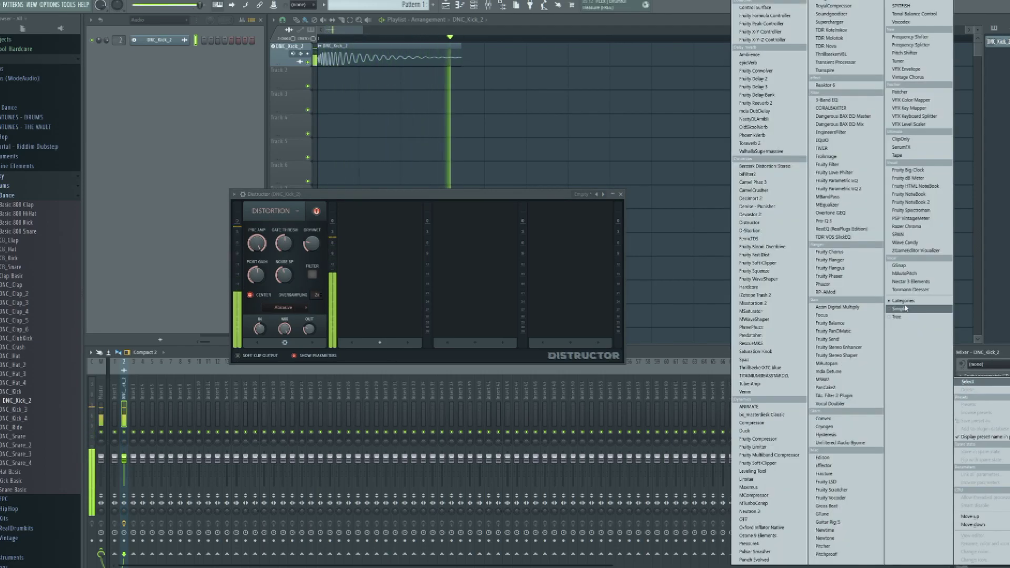
left_click(842, 188)
right_click(161, 106)
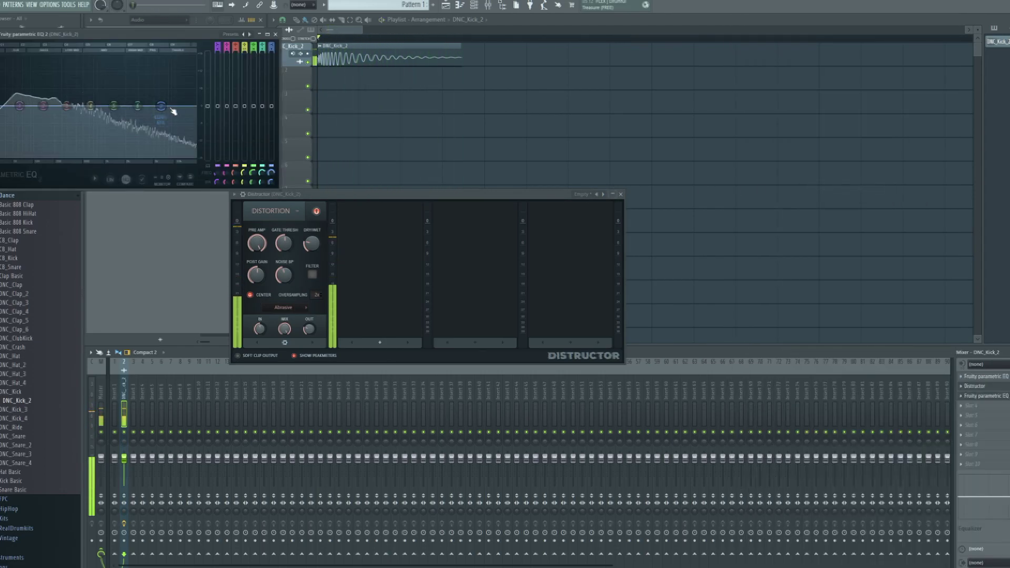
left_click(207, 137)
key("space")
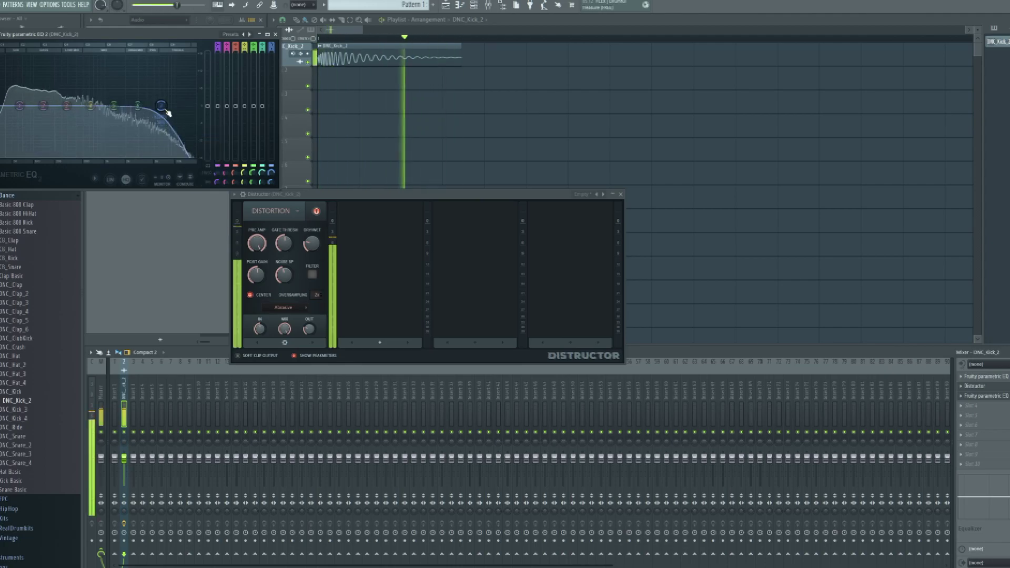
mouse_move(167, 112)
left_mouse_down()
mouse_move(185, 106)
mouse_move(169, 106)
left_mouse_up()
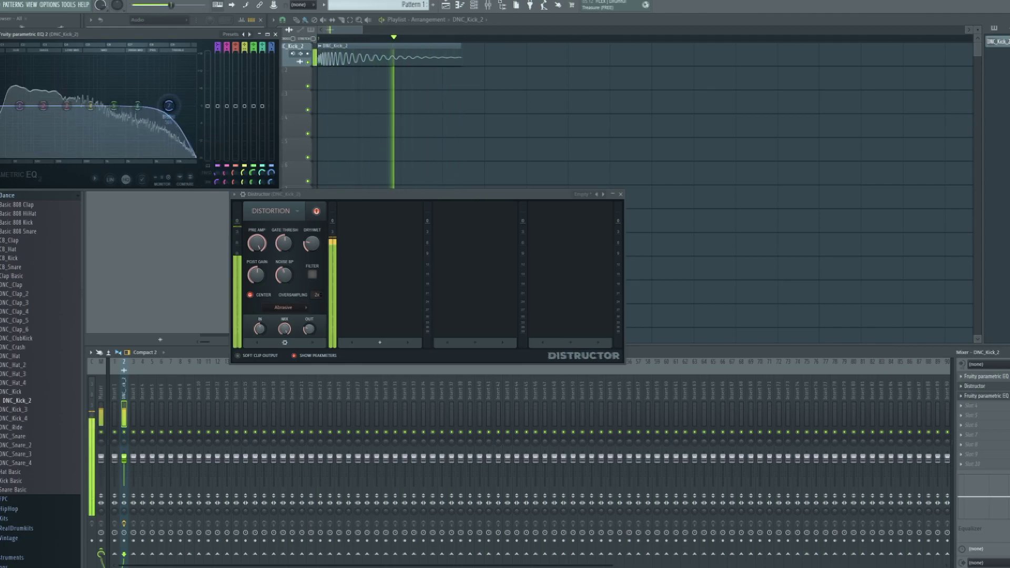
- Add Fruity Reeverb 2 in the kick's fourth effect slot and create an automation clip for its wet level
left_click(983, 420)
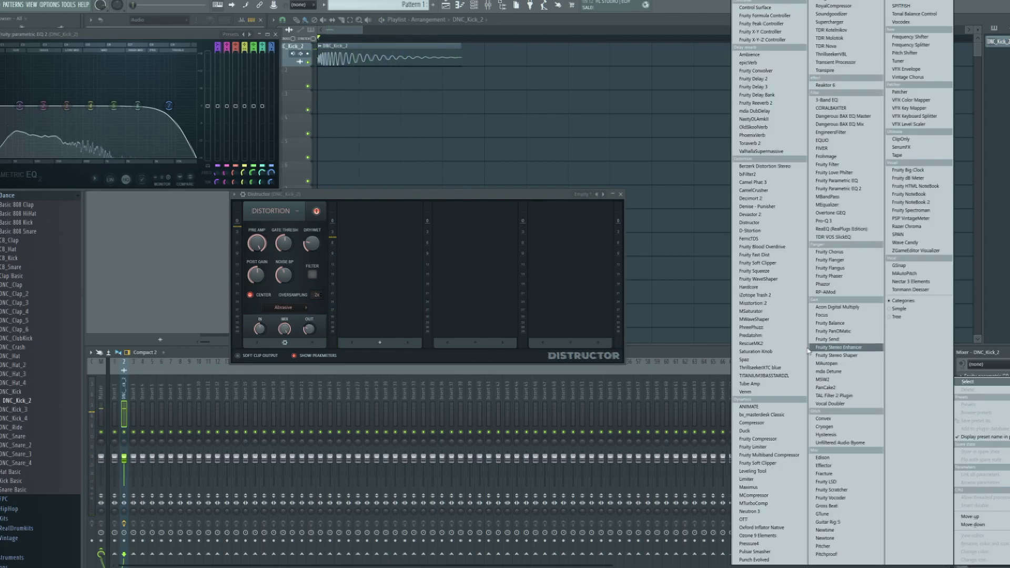
left_click(767, 106)
left_click_drag(266, 142, 542, 248)
right_click(676, 279)
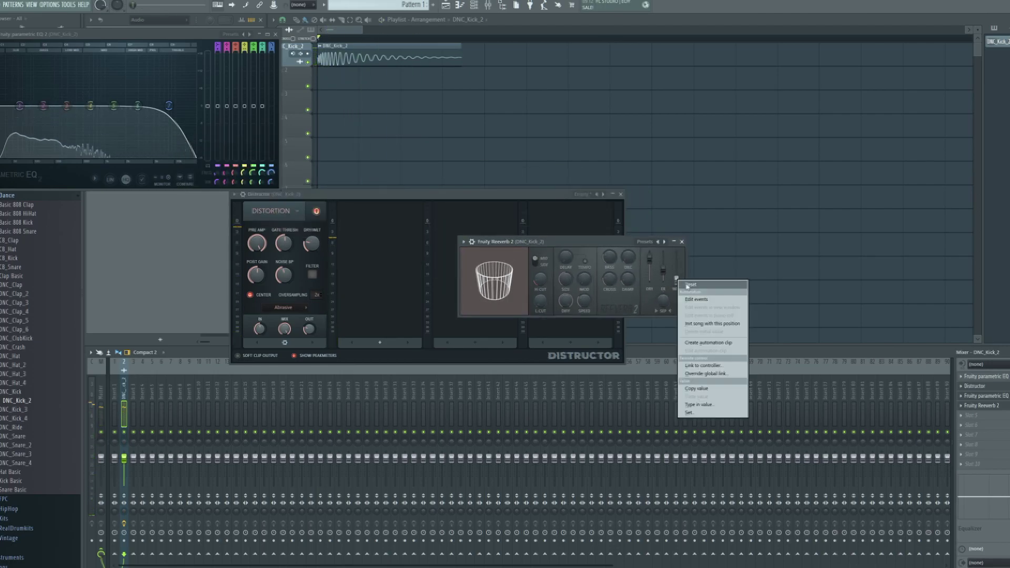
left_click(716, 343)
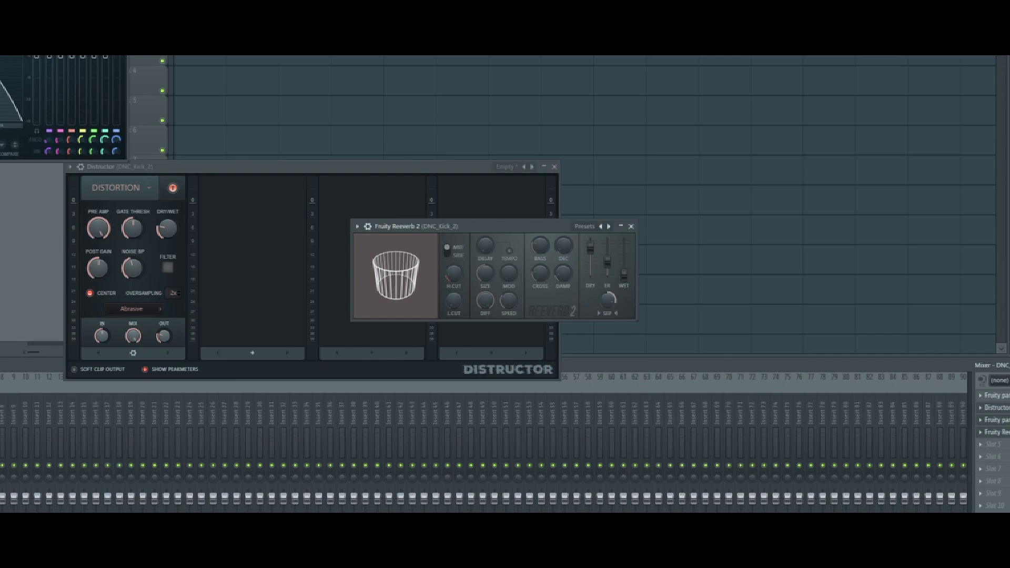
- Add a raised point to the wet level automation just past the kick's end and loop playback up to that point
key("space")
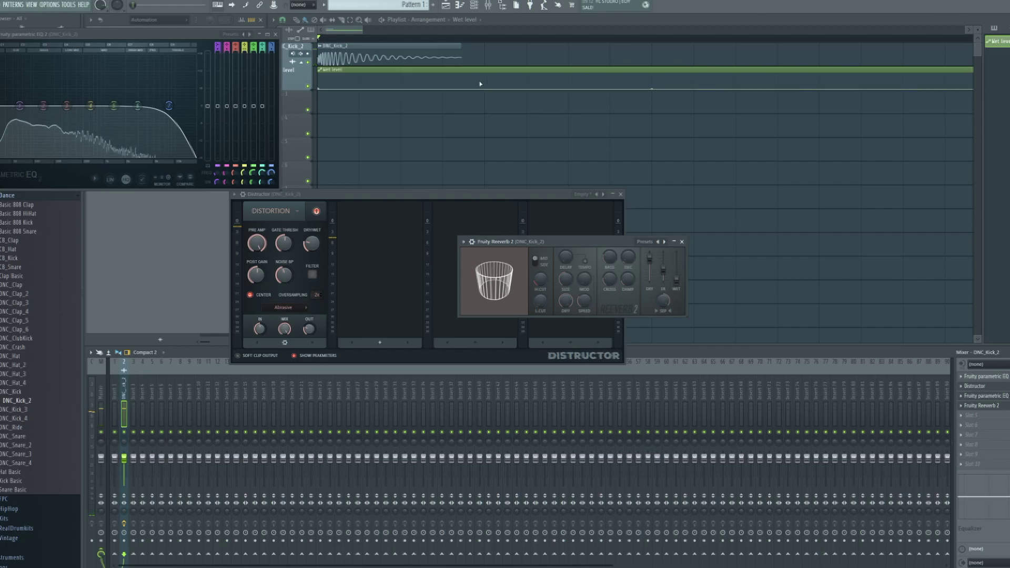
right_click(489, 79)
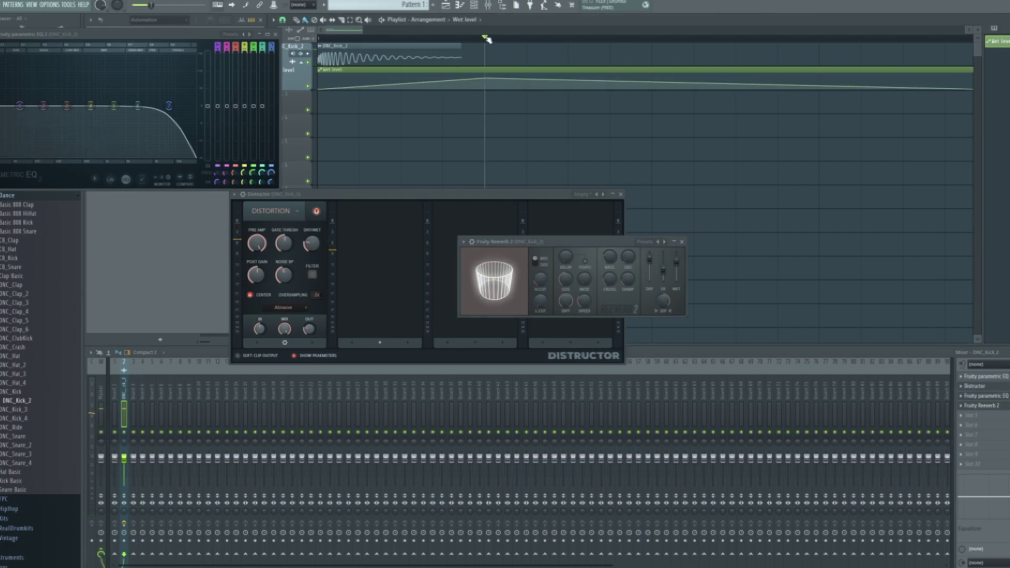
left_click_drag(487, 39, 186, 51)
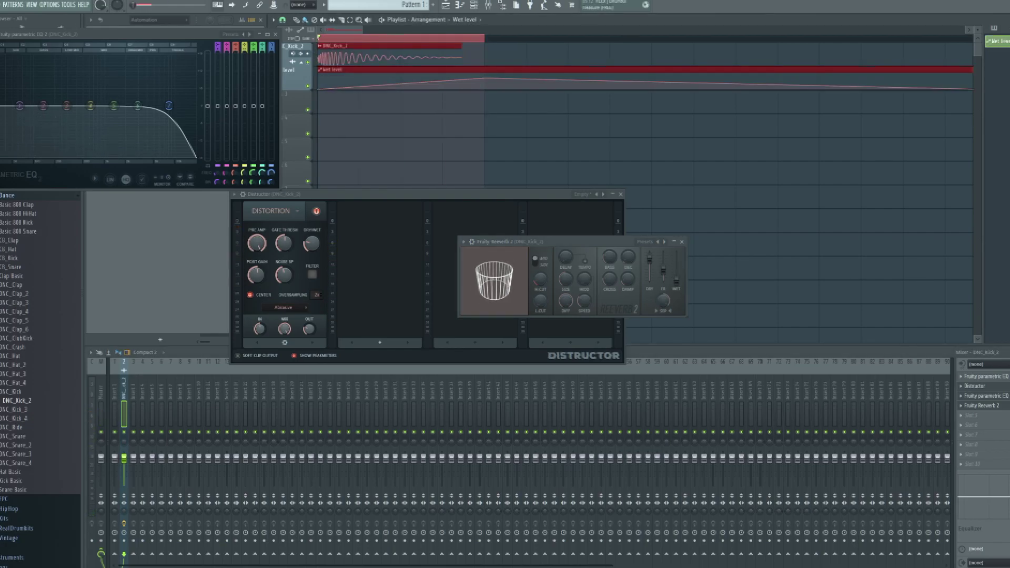
key("space")
scroll(539, 131, "up", 2)
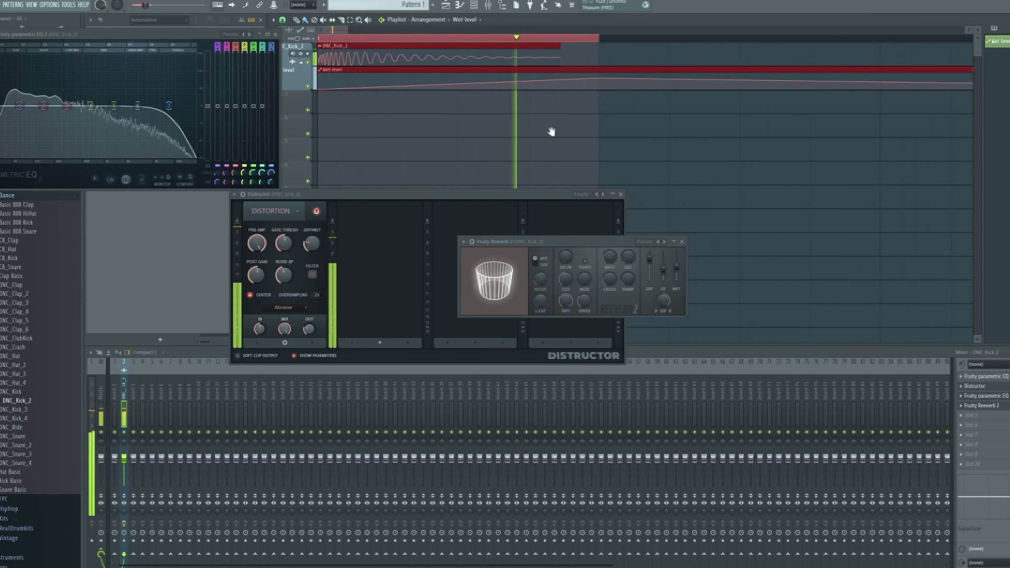
- Try a shorter playback loop over the kick and extend it back to the wet level automation's peak while listening
scroll(542, 40, "down", 3)
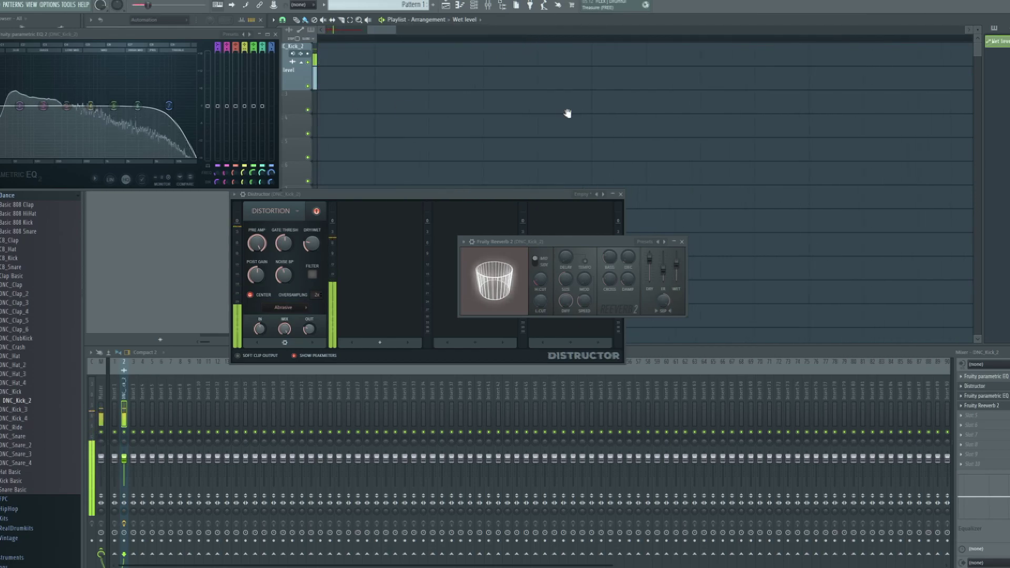
left_click_drag(469, 112, 973, 100)
key("space")
left_click_drag(505, 74, 962, 79)
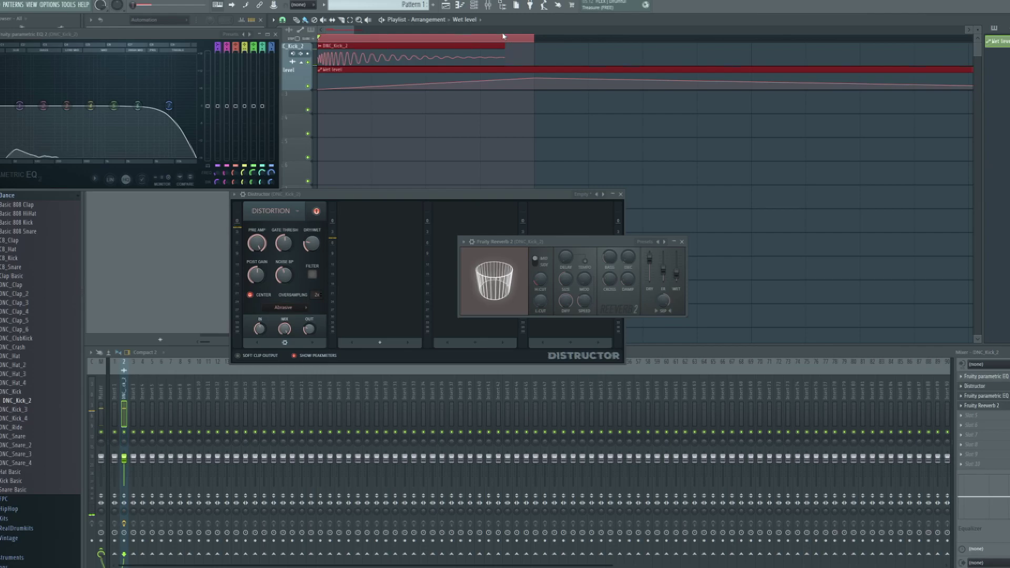
left_click_drag(525, 44, 502, 44)
key("space")
left_click_drag(631, 153, 703, 150)
key("space")
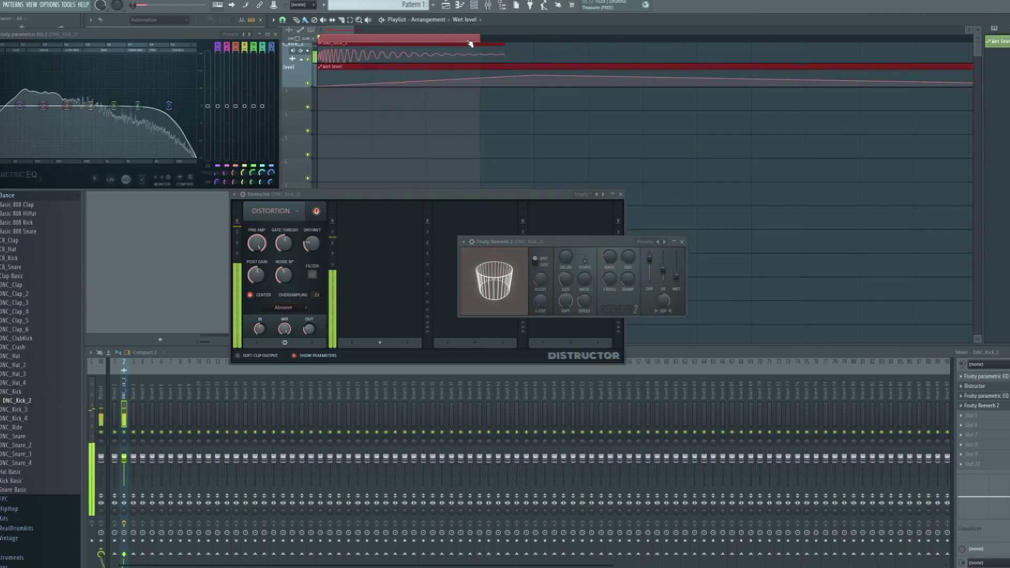
left_click_drag(503, 44, 534, 44)
key("space")
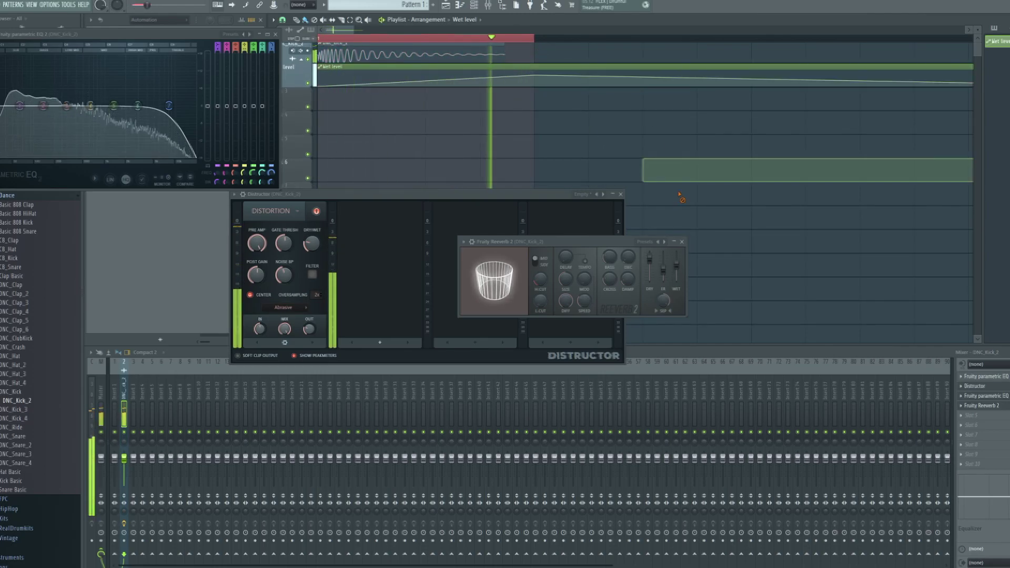
- Move the reverb window clear of Distructor and reorder Fruity Reeverb 2 to the second effect slot, before Distructor
left_click_drag(577, 240, 813, 220)
left_click_drag(982, 406, 982, 386)
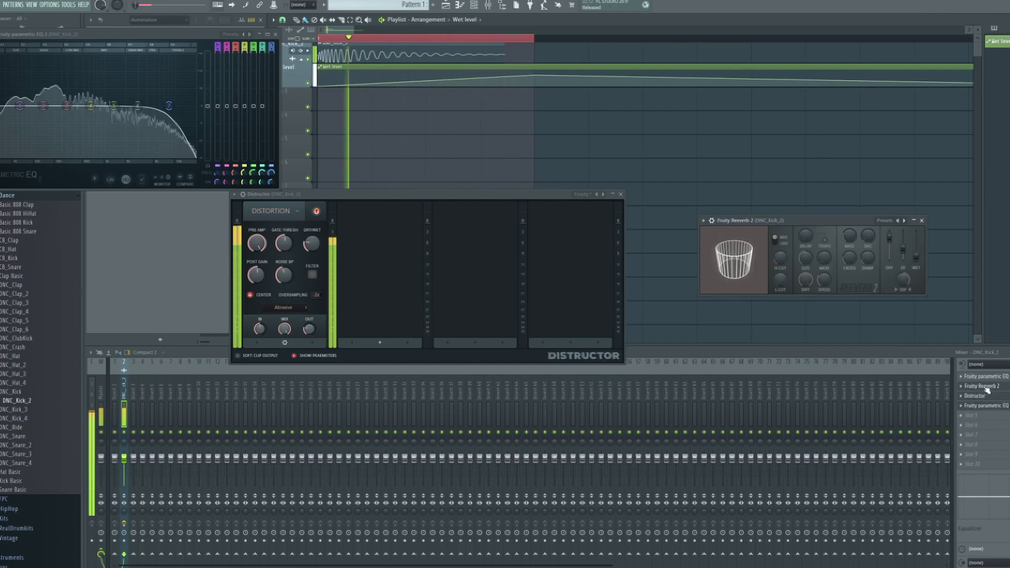
- Move the Distructor window down over the mixer and bring the Fruity Reeverb 2 window closer to it, playing the kick loop in between
left_click_drag(469, 195, 426, 232)
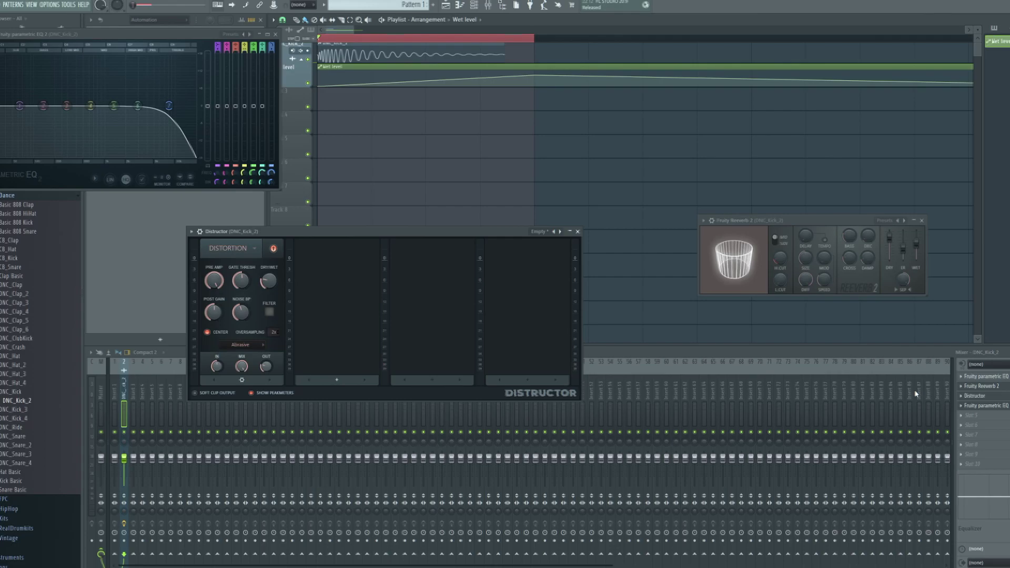
key("space")
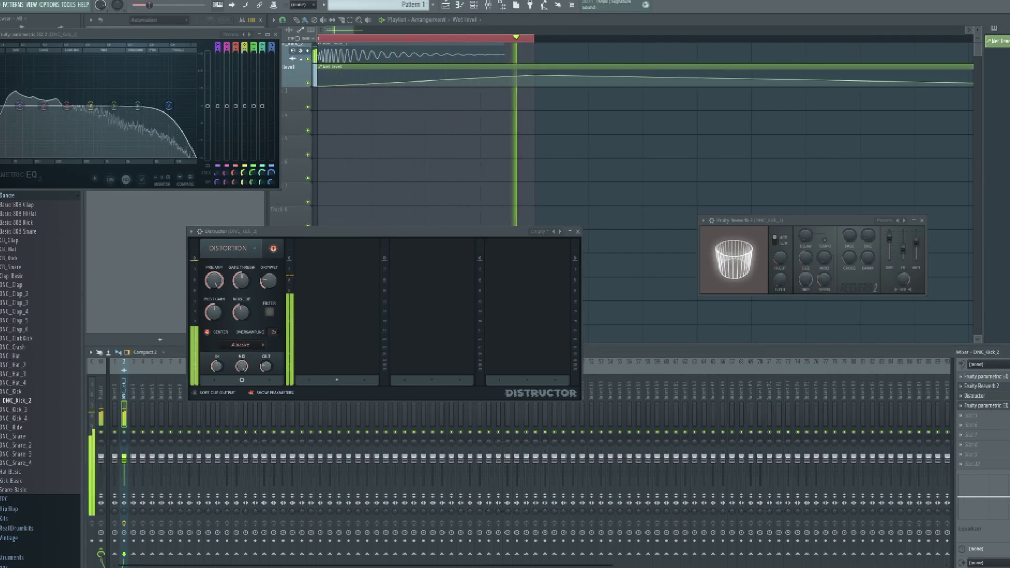
key("space")
left_click_drag(770, 221, 731, 225)
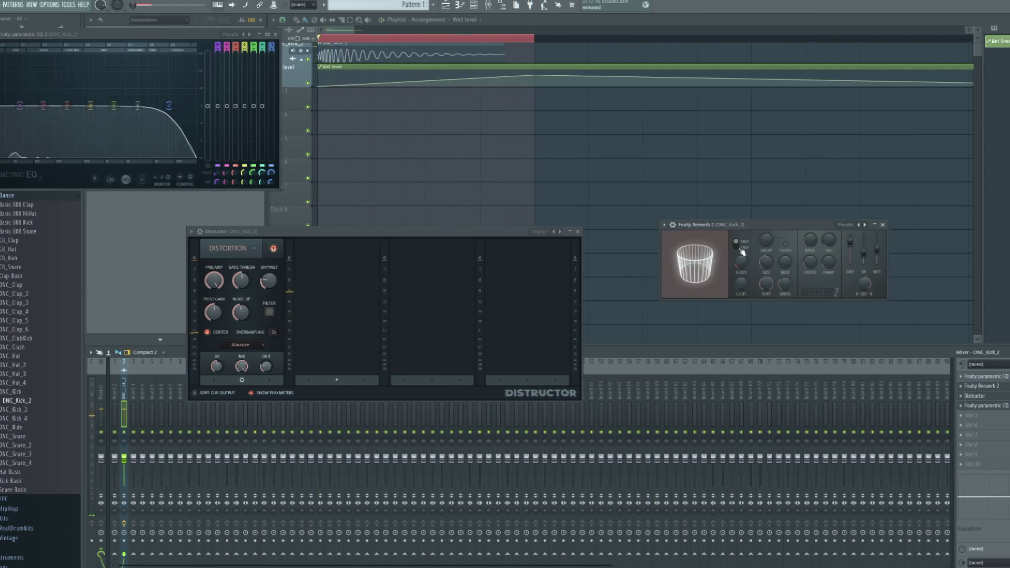
left_click_drag(767, 228, 728, 250)
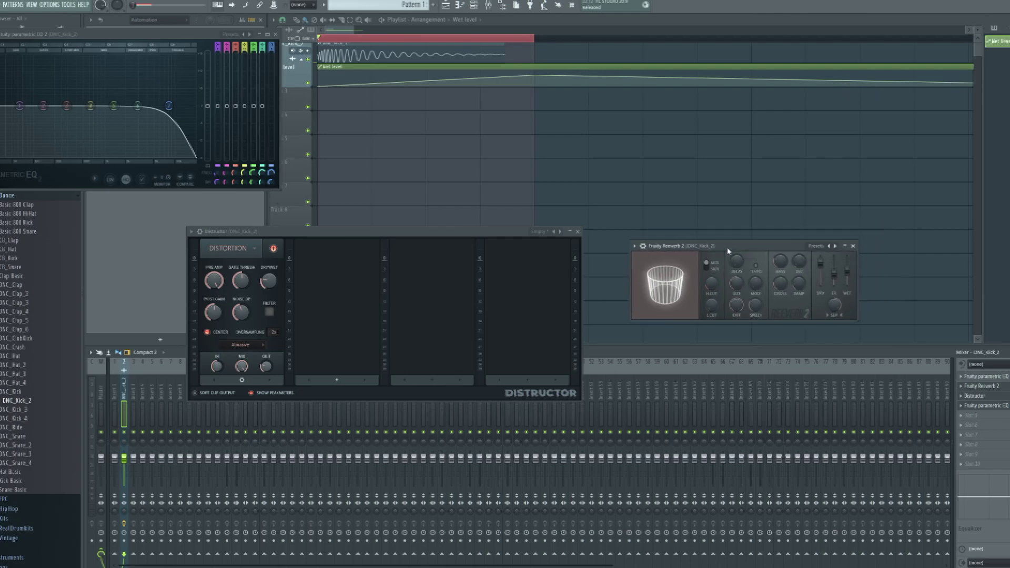
- Try a much smaller room size in Fruity Reeverb 2 while the loop plays and bring the size back up
key("space")
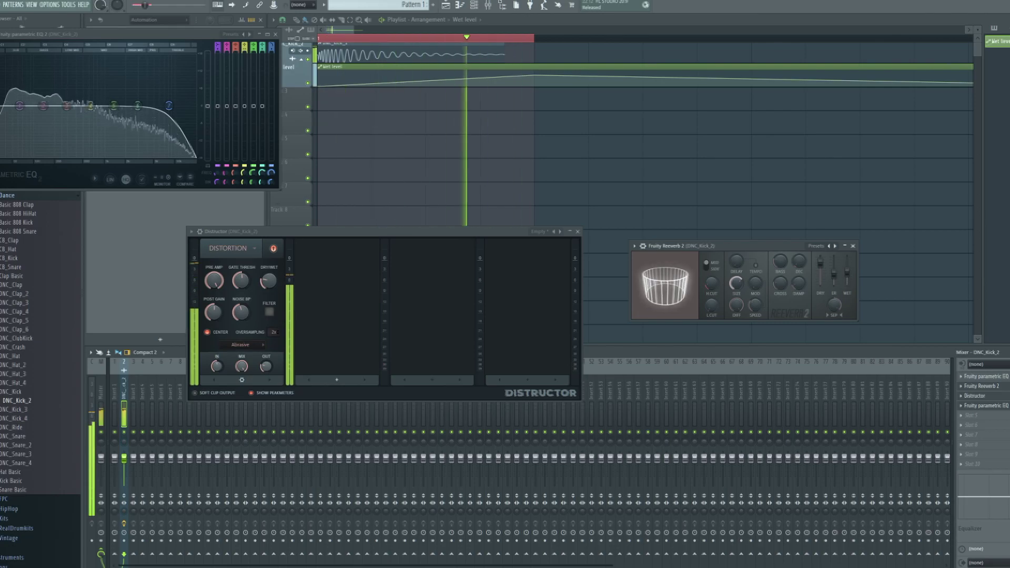
left_click_drag(736, 283, 737, 337)
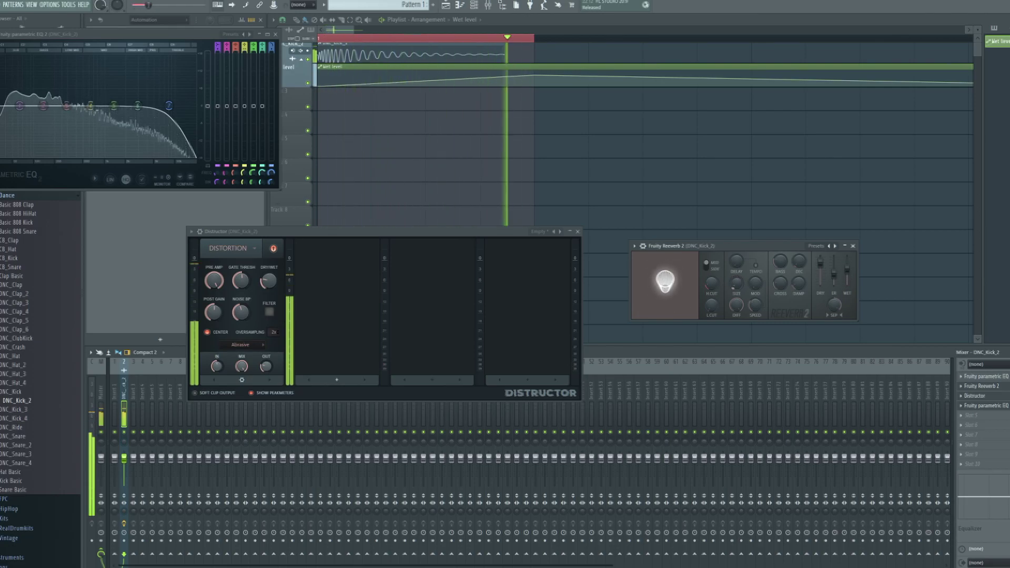
left_click_drag(737, 283, 737, 262)
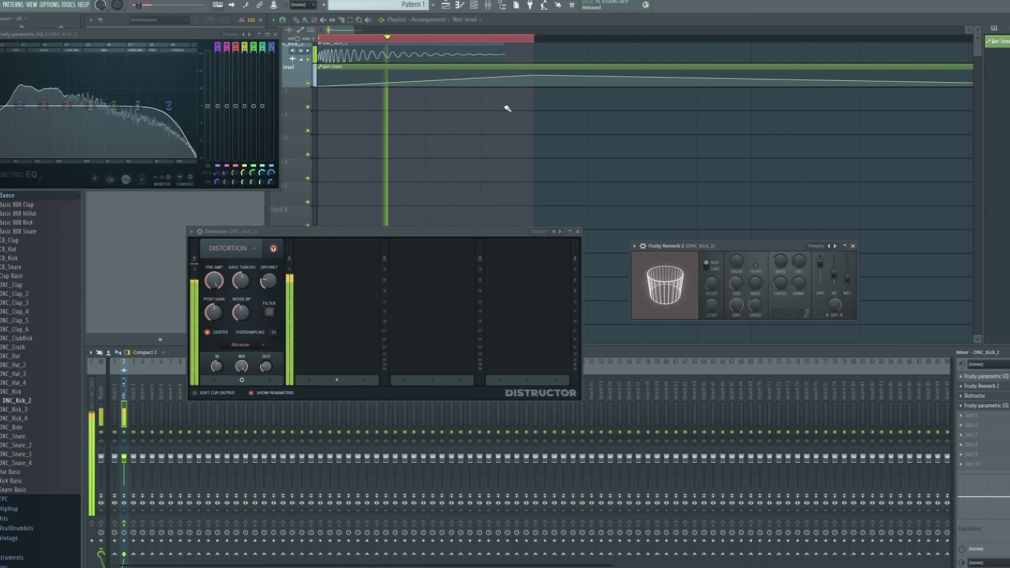
- Open the DNC_Kick_2 clip's channel settings, try a lower pitch for the sample and reset the pitch to default
double_click(376, 47)
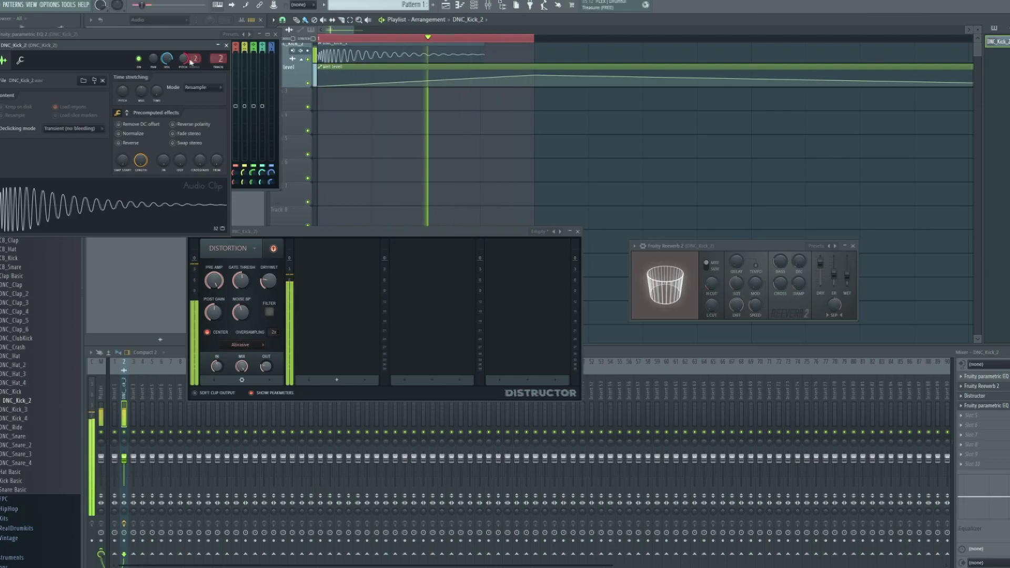
right_click(182, 60)
left_click(197, 67)
left_click_drag(182, 60, 181, 84)
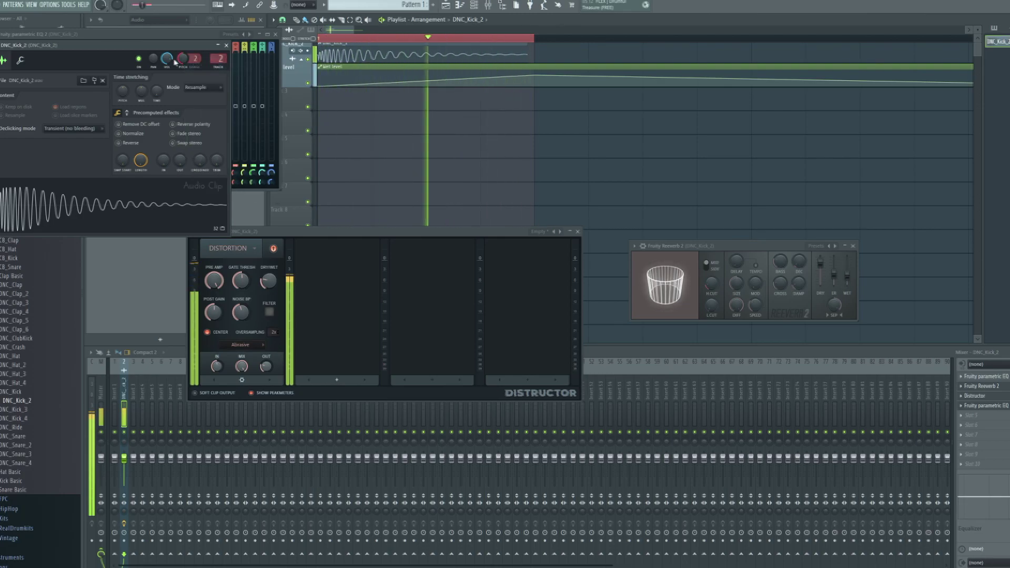
right_click(182, 60)
left_click(195, 68)
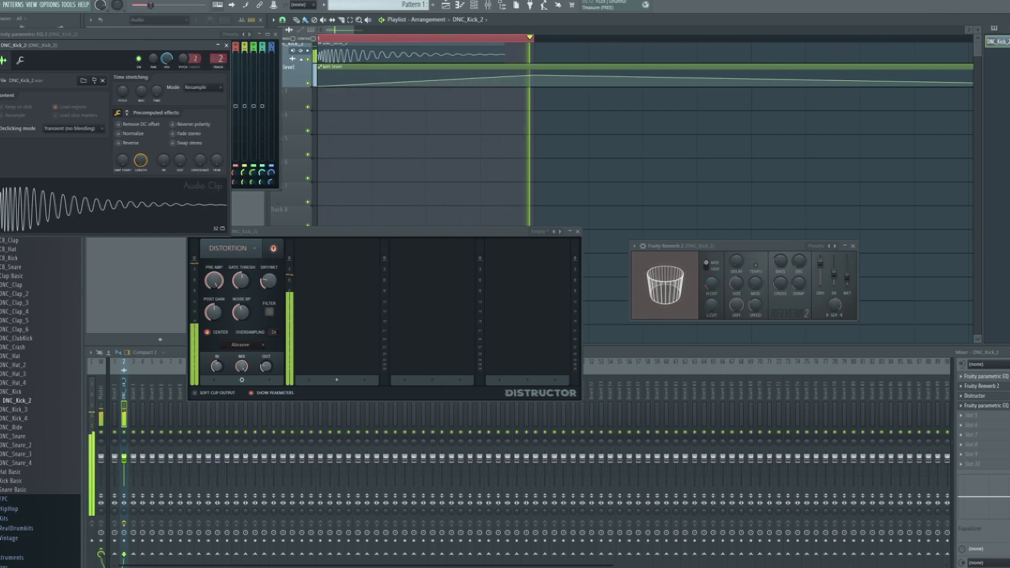
- Open the Fruity Parametric EQ 2 in the first effect slot and shift its high-cut band to a lower frequency
left_click(1003, 377)
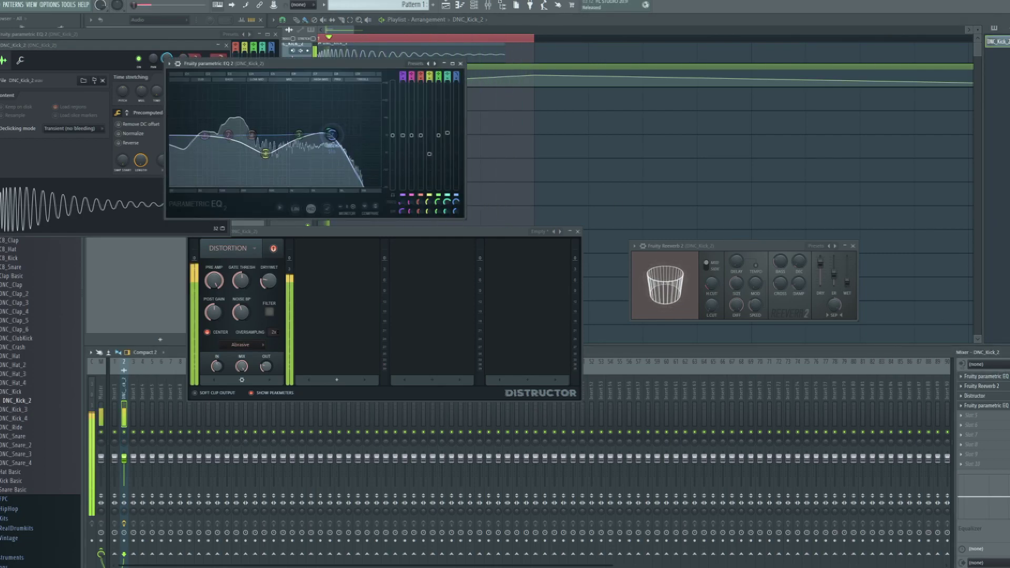
left_click_drag(339, 135, 298, 134)
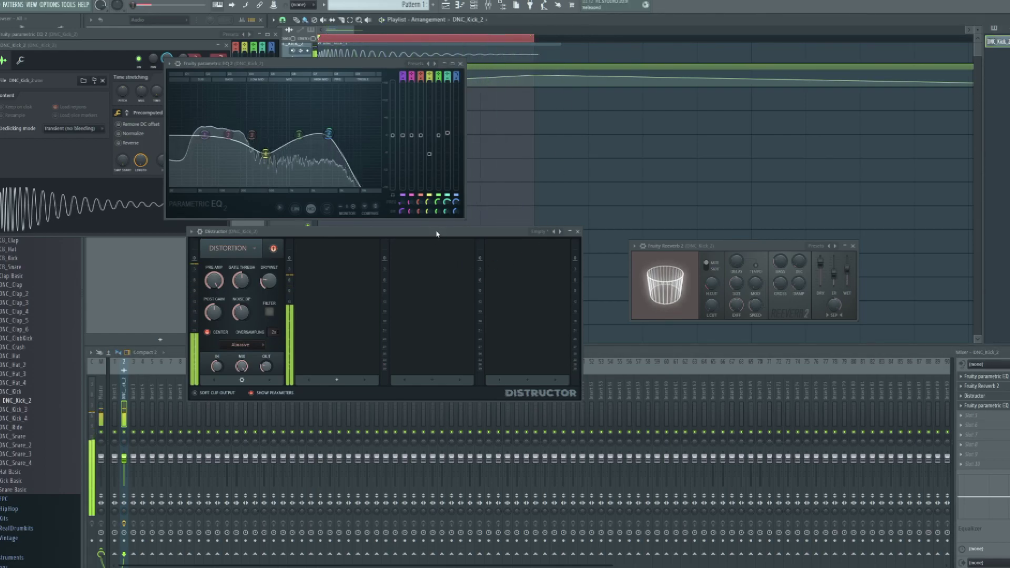
- Add a second Distortion module in Distructor's second slot, move its window clear of the EQ and play the loop
left_click_drag(436, 234, 459, 235)
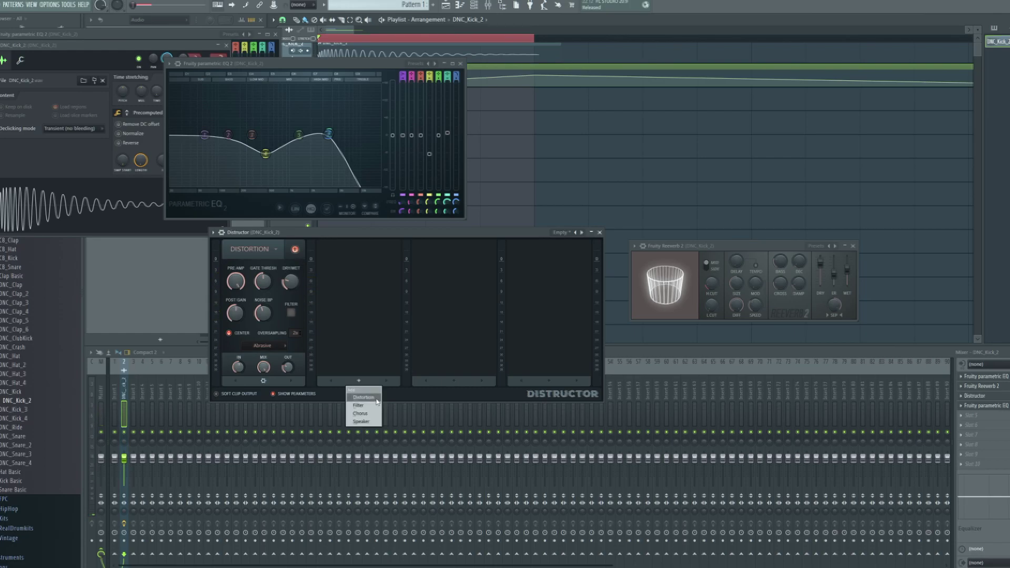
left_click(377, 401)
left_click_drag(382, 240, 426, 264)
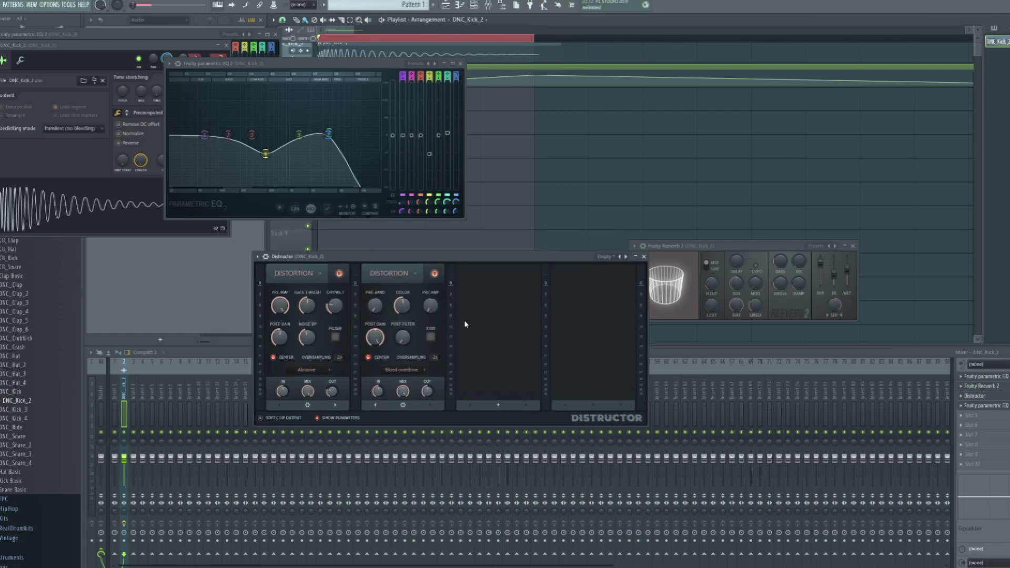
key("space")
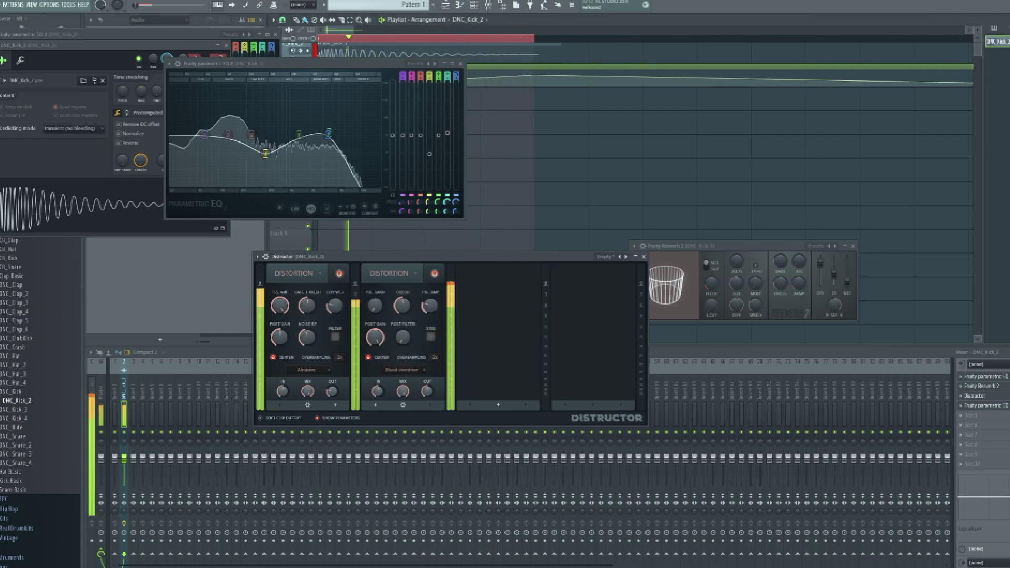
- Turn down the first Distortion module's mix, bypass that module and add a Speaker module ahead of the Blood overdrive distortion
left_click(339, 273)
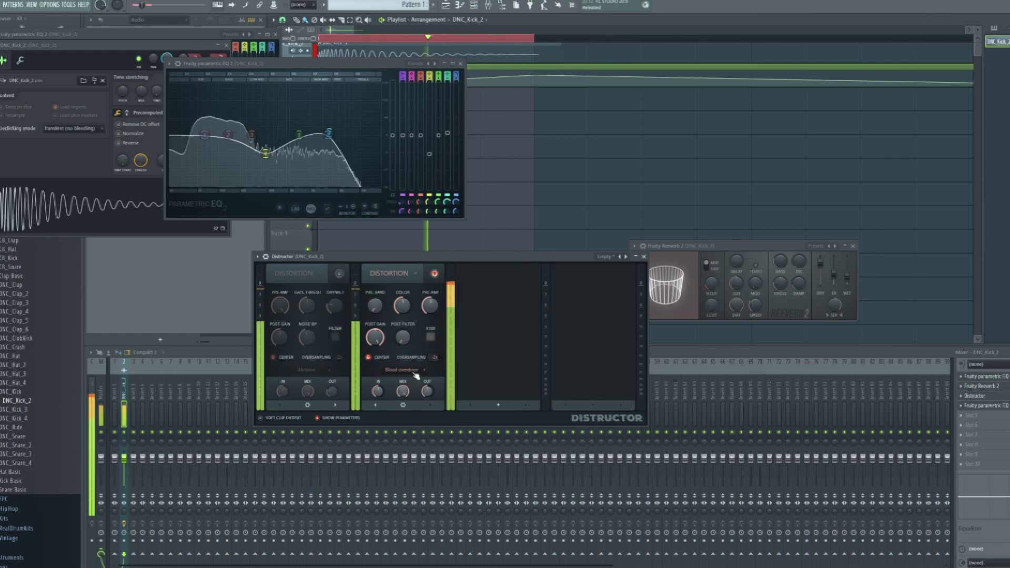
left_click(338, 273)
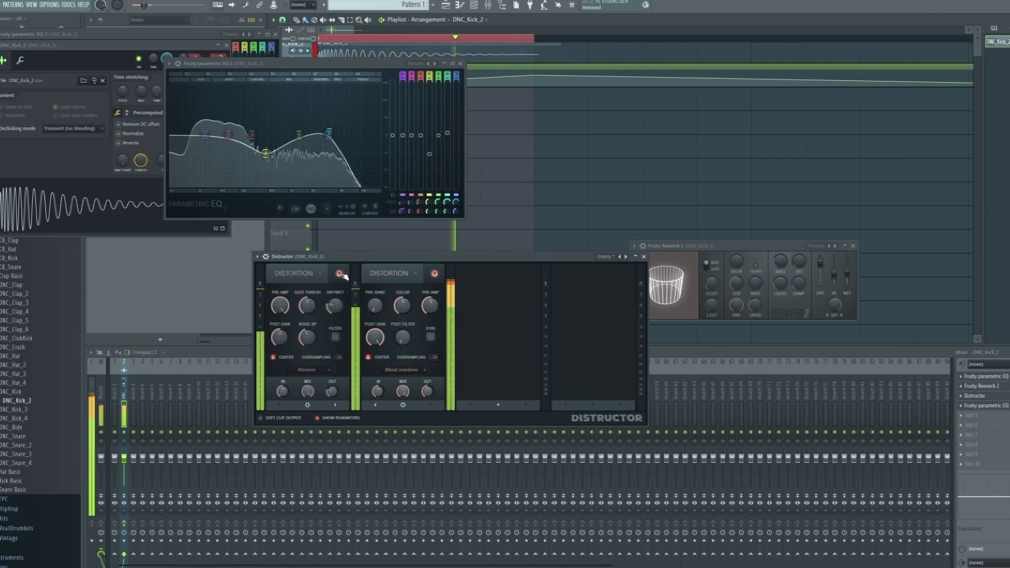
left_click_drag(307, 391, 307, 447)
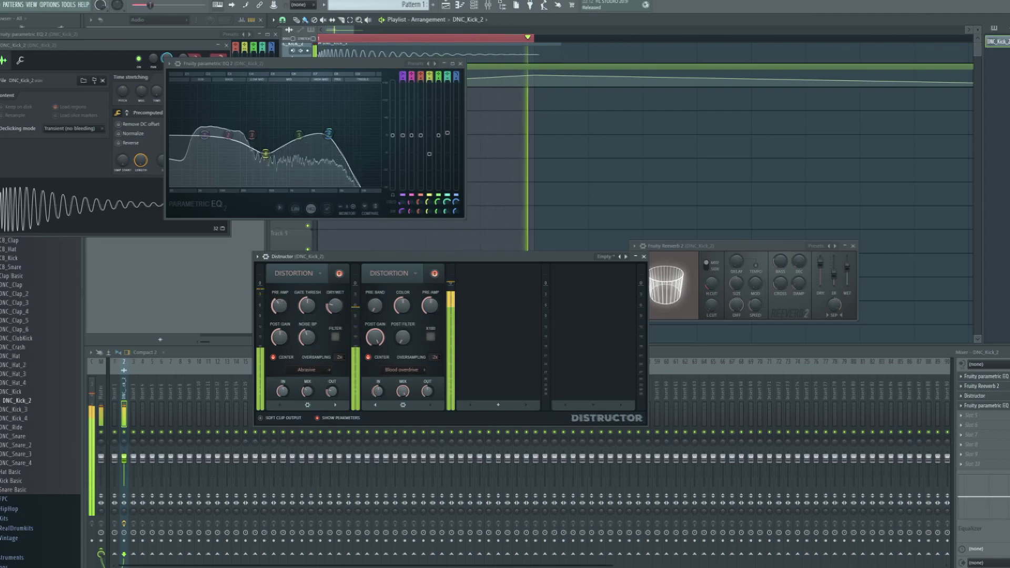
left_click(339, 273)
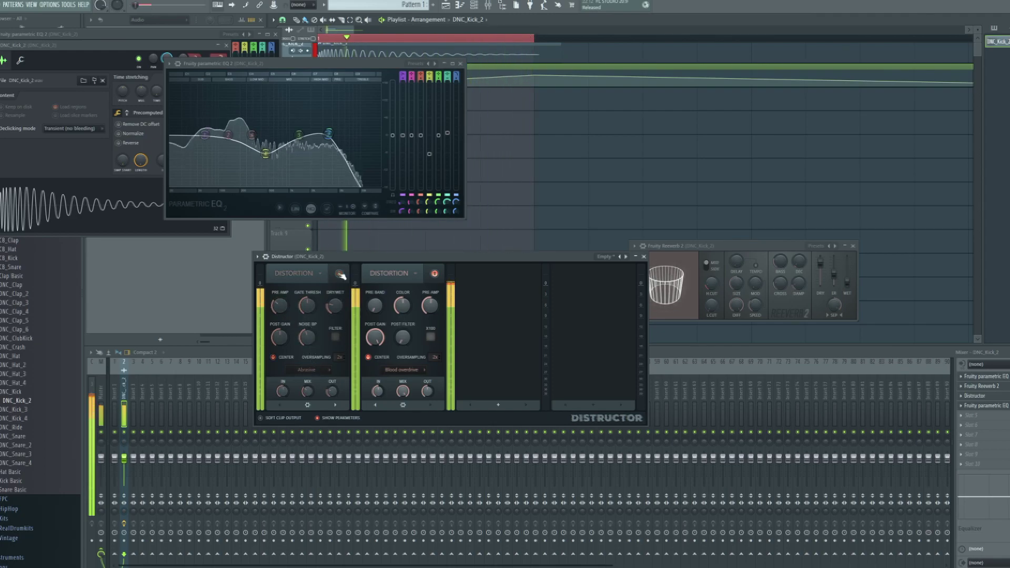
left_click(502, 405)
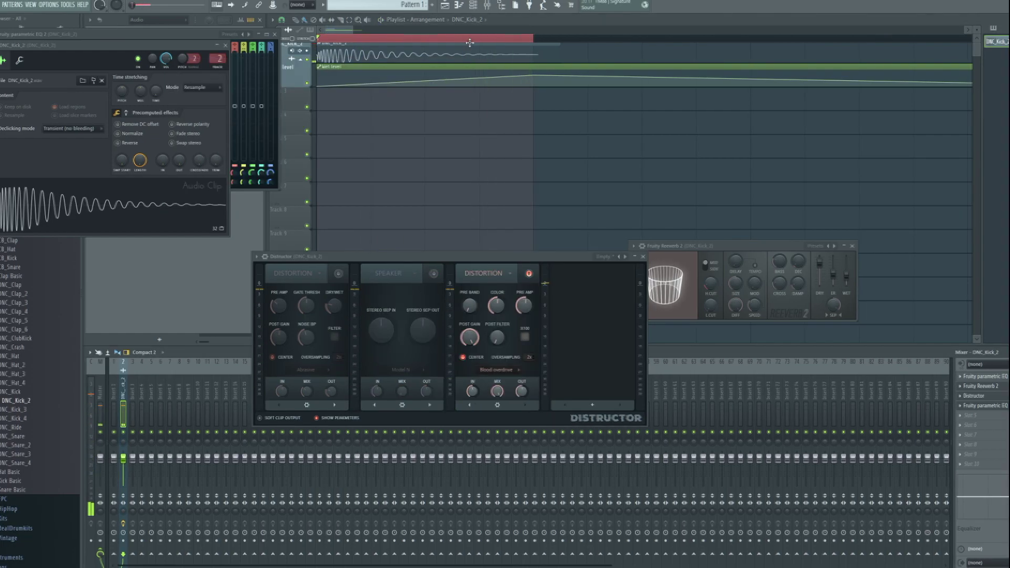
- Increase the height of the wet level automation track in the playlist so its curve is easier to edit
scroll(507, 153, "down", 1)
left_click(507, 154)
right_click(505, 150)
scroll(487, 104, "up", 1)
left_click_drag(295, 90, 296, 165)
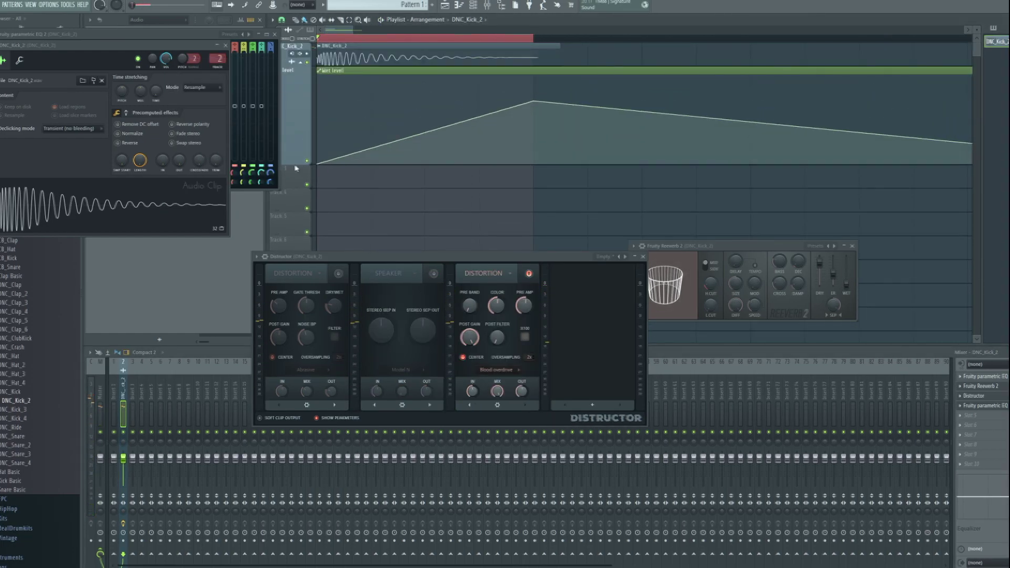
- Open the wet level clip's automation editor, add a raised point midway before the peak and bend the curve leading into it downwards
key("space")
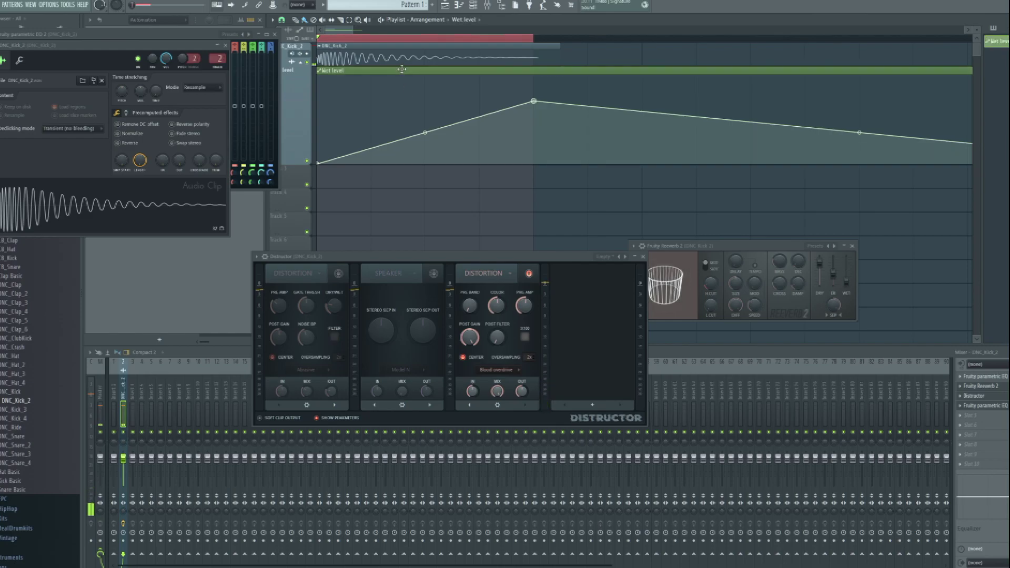
double_click(426, 156)
scroll(103, 232, "up", 3)
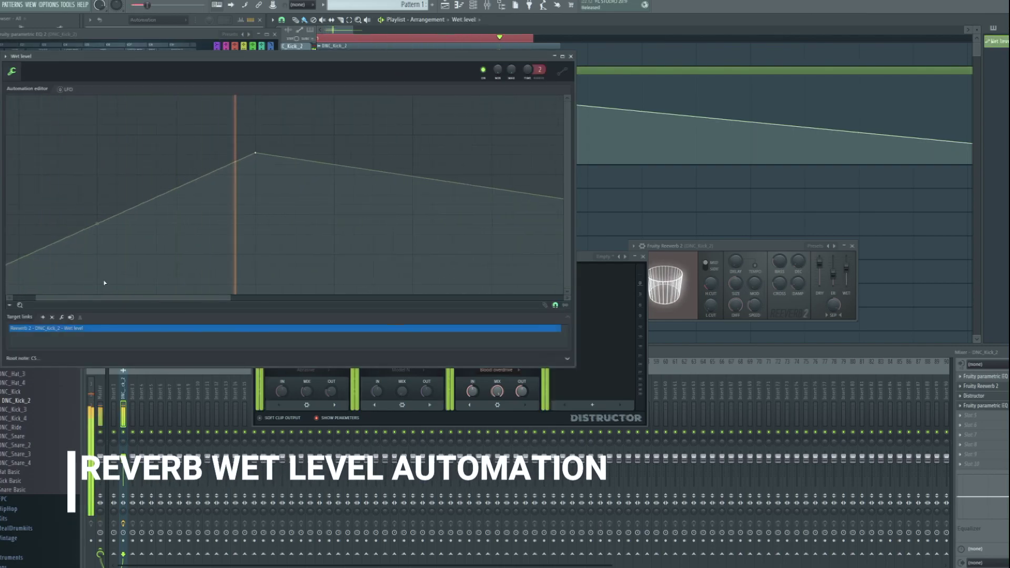
left_click_drag(105, 299, 75, 299)
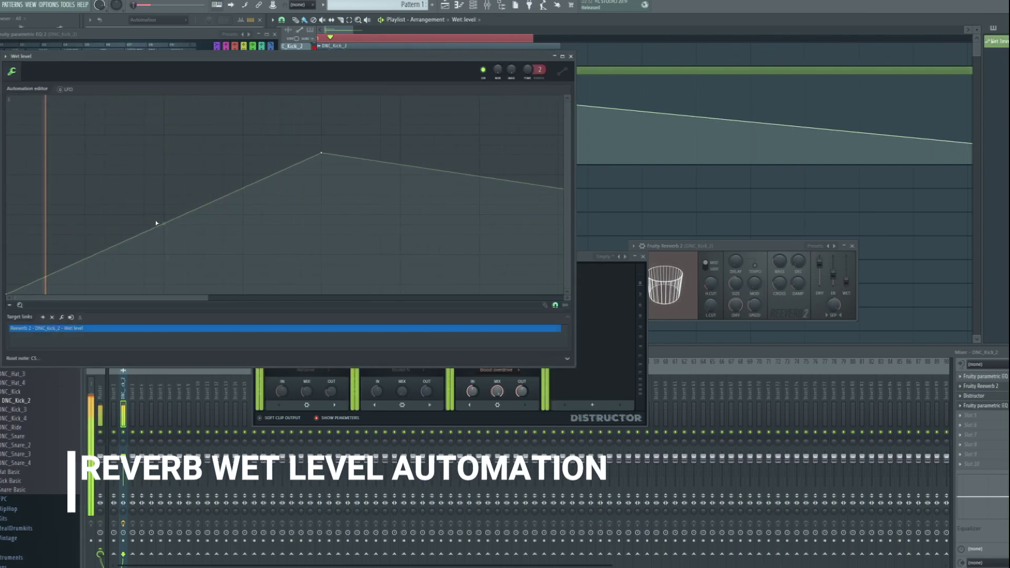
left_click(165, 183)
left_click_drag(164, 183, 164, 175)
left_click_drag(85, 235, 86, 280)
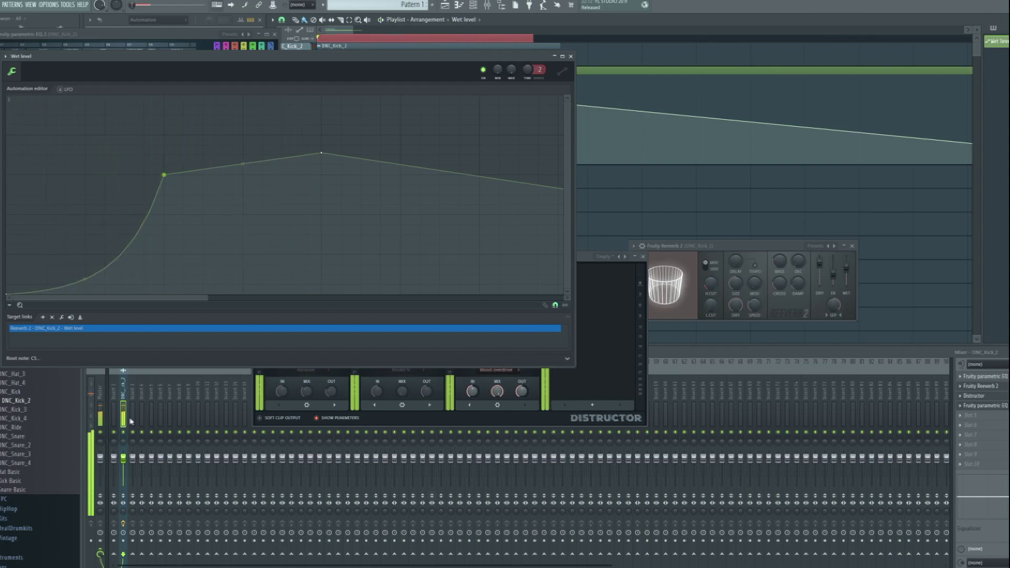
- Add Fruity Soft Clipper in the kick track's last effect slot and move it up to the ninth slot
left_click(989, 468)
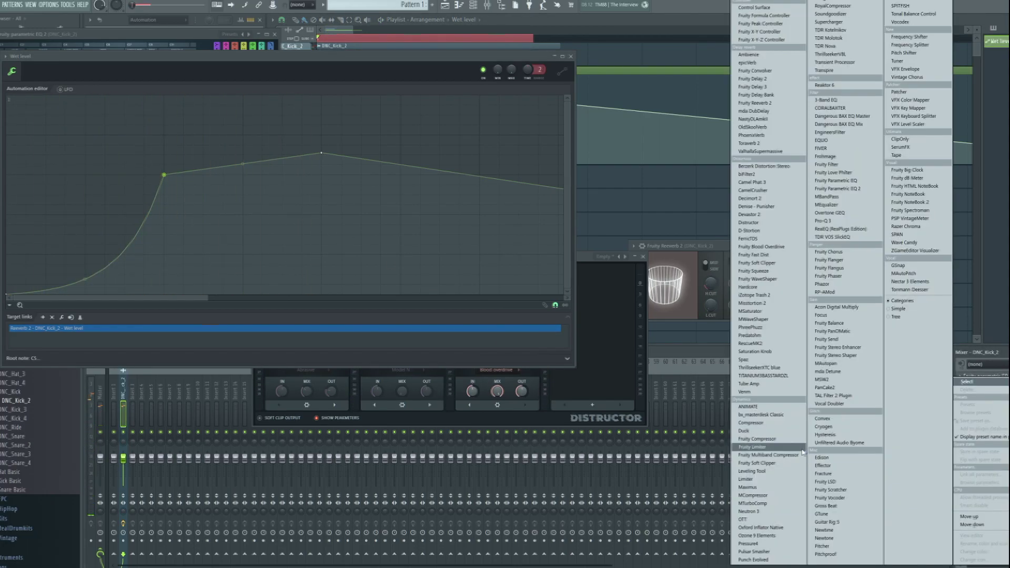
left_click(778, 465)
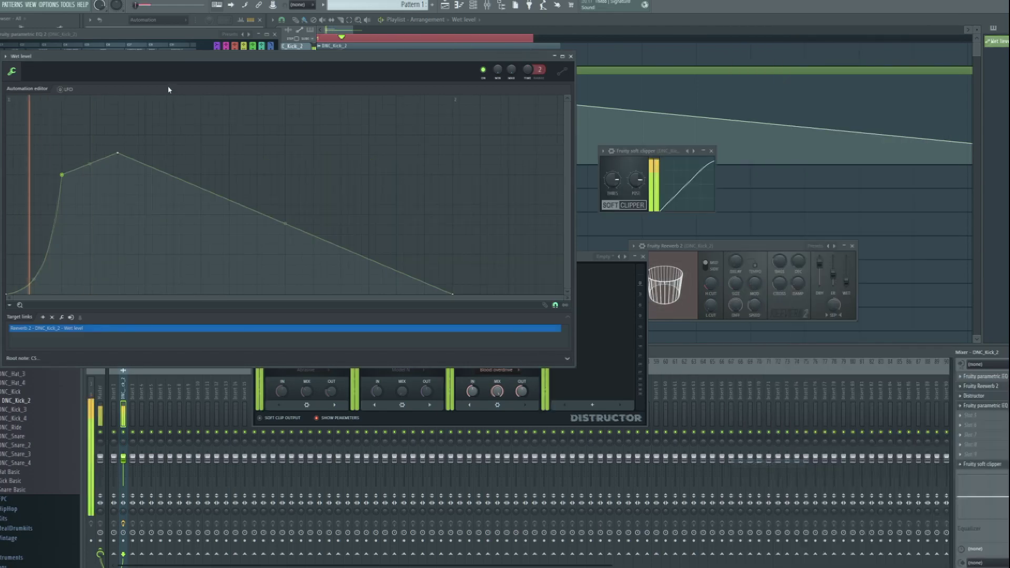
key("space")
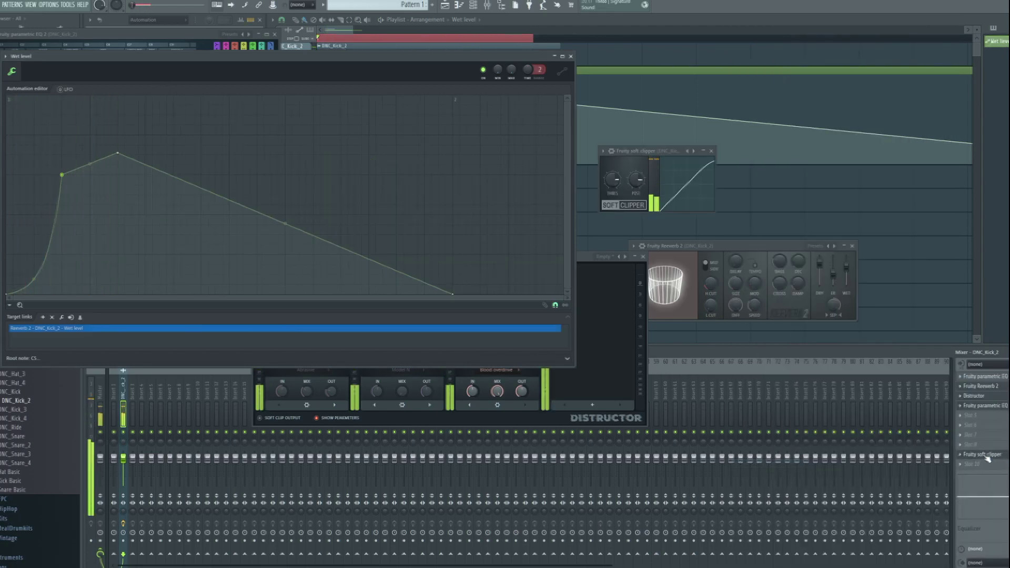
left_click_drag(985, 457, 986, 455)
- Add Fruity Limiter in the kick track's tenth effect slot, play the loop and place the limiter window over the playlist
left_click(985, 466)
left_click(797, 448)
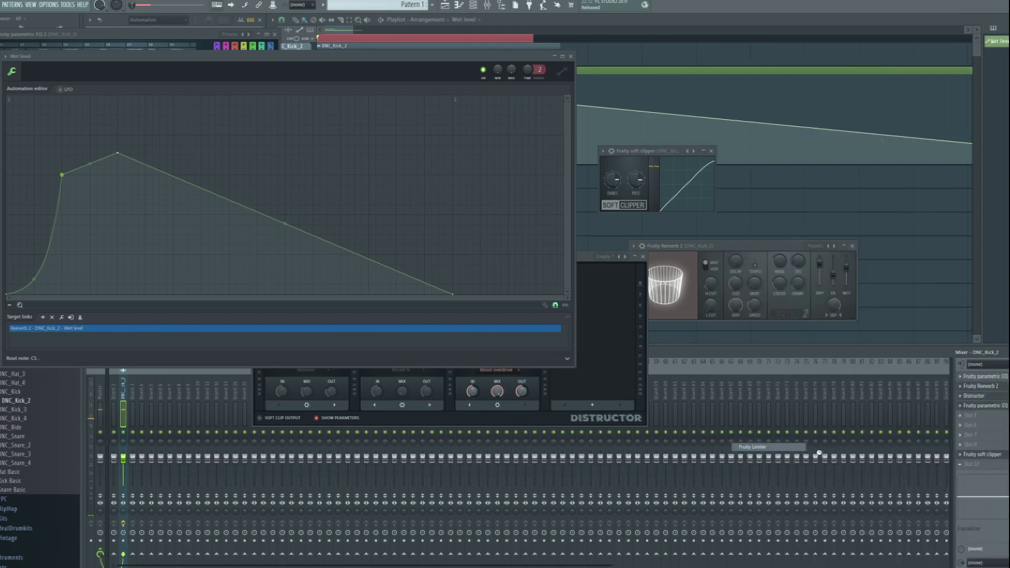
key("space")
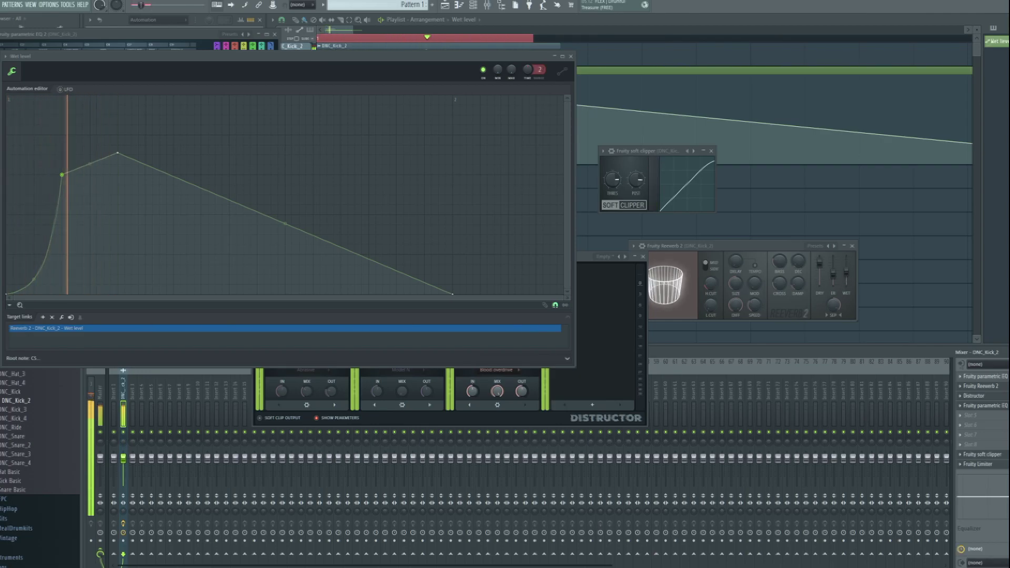
key("space")
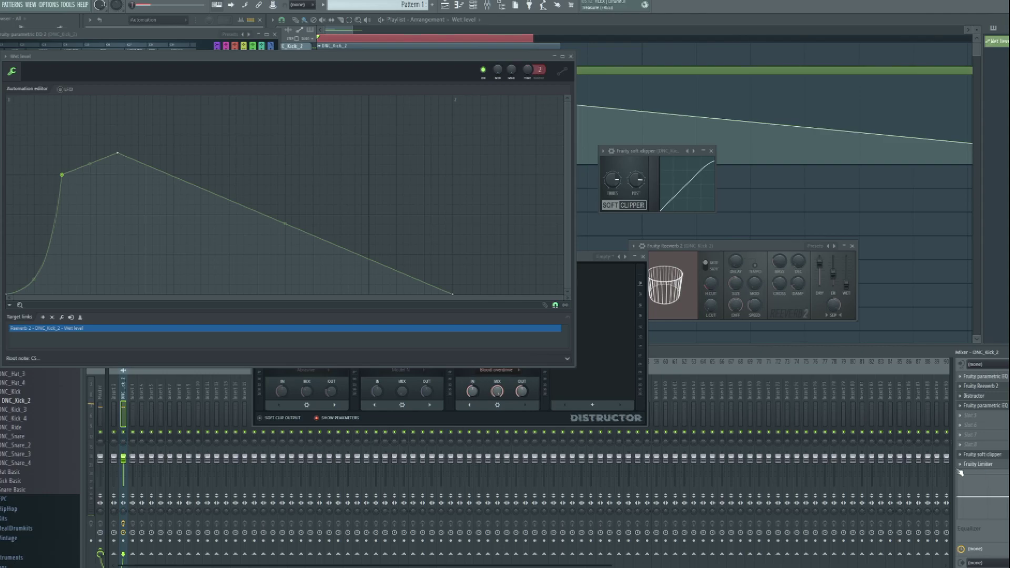
left_click(985, 464)
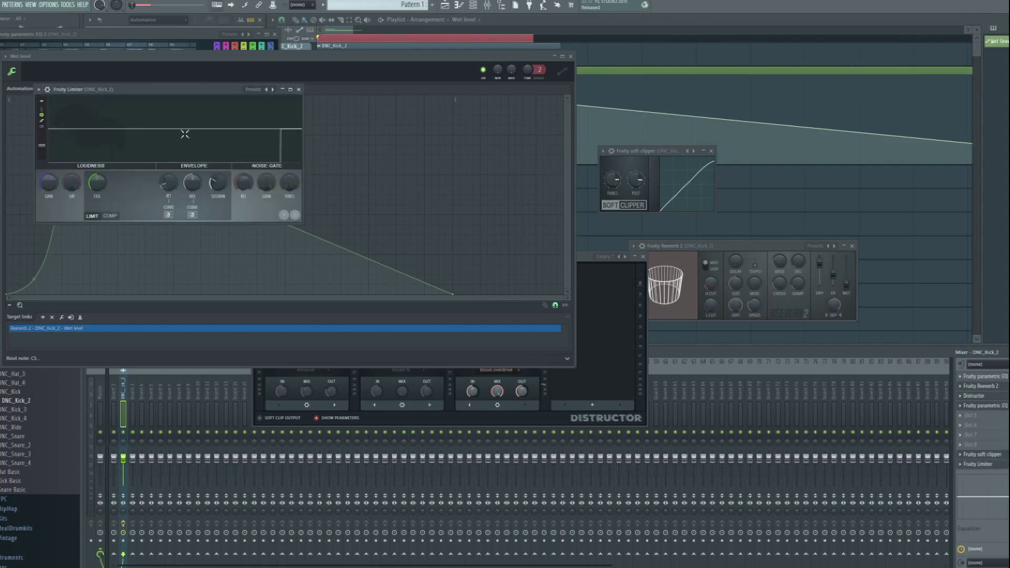
left_click_drag(174, 89, 756, 164)
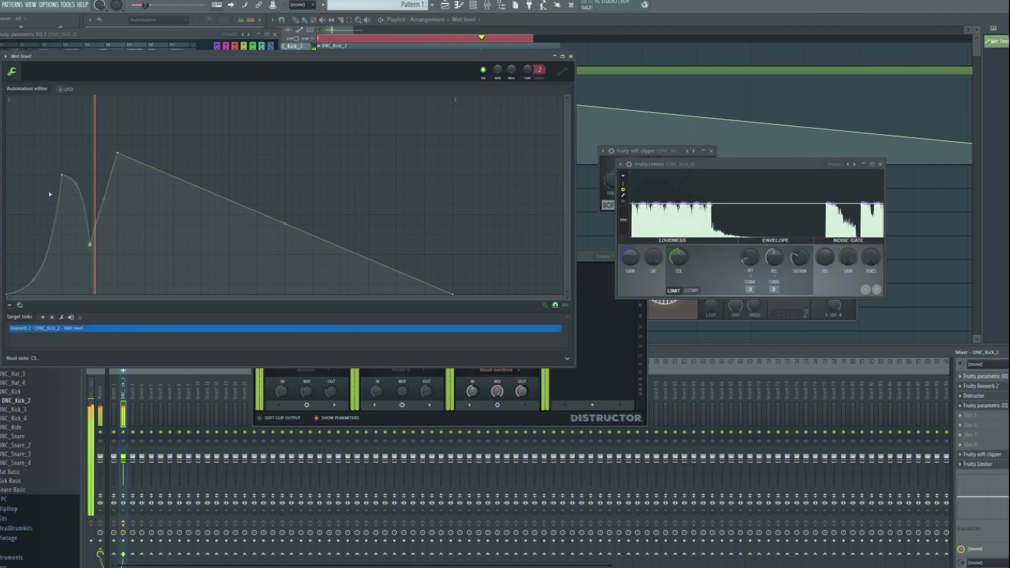
- Move the wet level editor below the automation clip and shift the dip point earlier, closer to the first raised point
scroll(49, 194, "up", 2)
left_click_drag(214, 76, 515, 243)
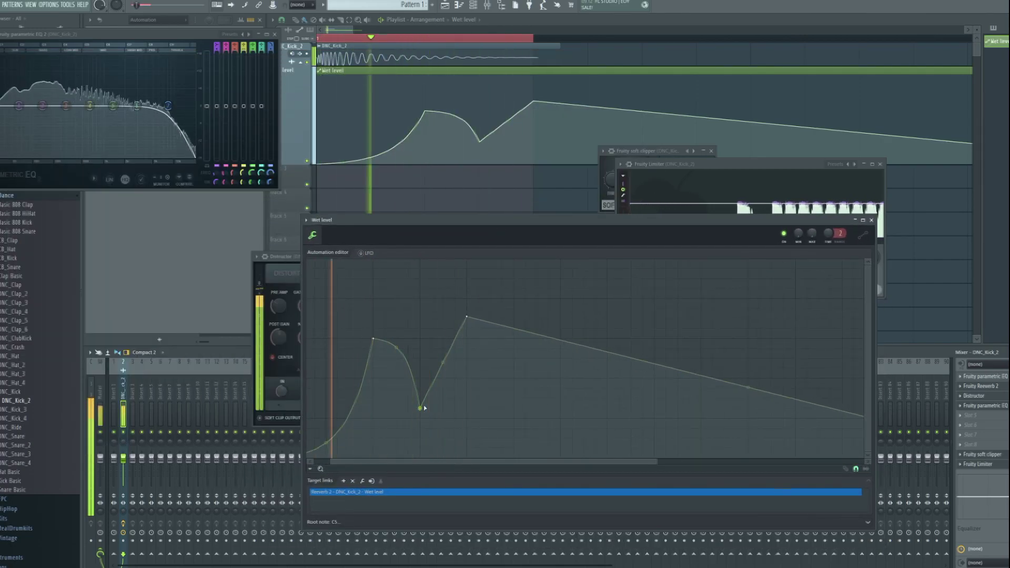
left_click_drag(422, 407, 397, 408)
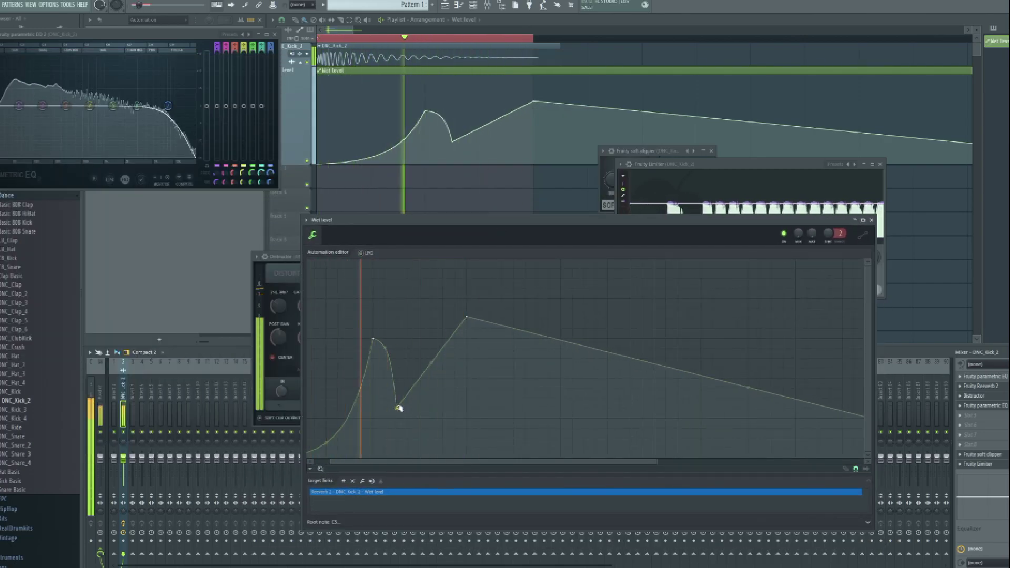
- Add an automation point after the dip, bend the curve rising into it upwards, raise the point slightly and lower the following peak
right_click(420, 340)
left_click_drag(409, 400, 408, 341)
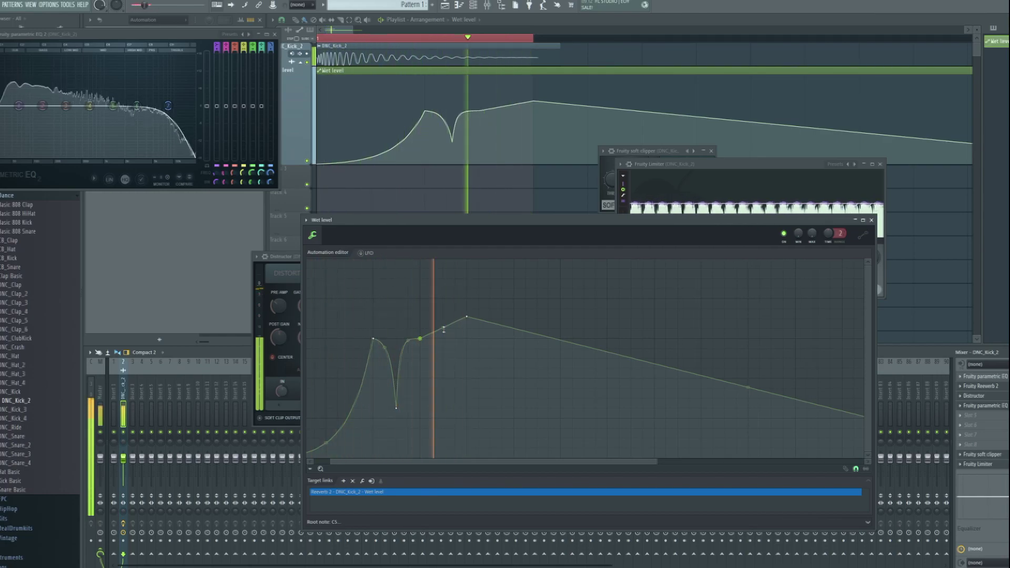
left_click_drag(467, 317, 466, 289)
mouse_move(419, 338)
left_mouse_down()
mouse_move(418, 298)
mouse_move(420, 319)
left_mouse_up()
left_click_drag(467, 288, 476, 337)
- Delete the deep dip point and move the next point into a shallow dip between the two raised points
right_click(397, 407)
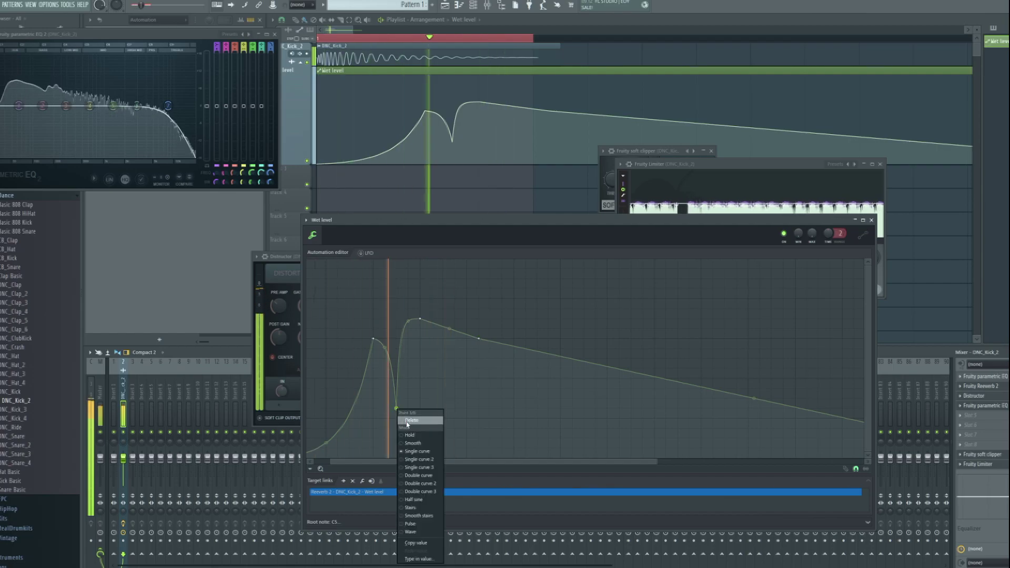
left_click(408, 421)
left_click_drag(396, 319, 433, 369)
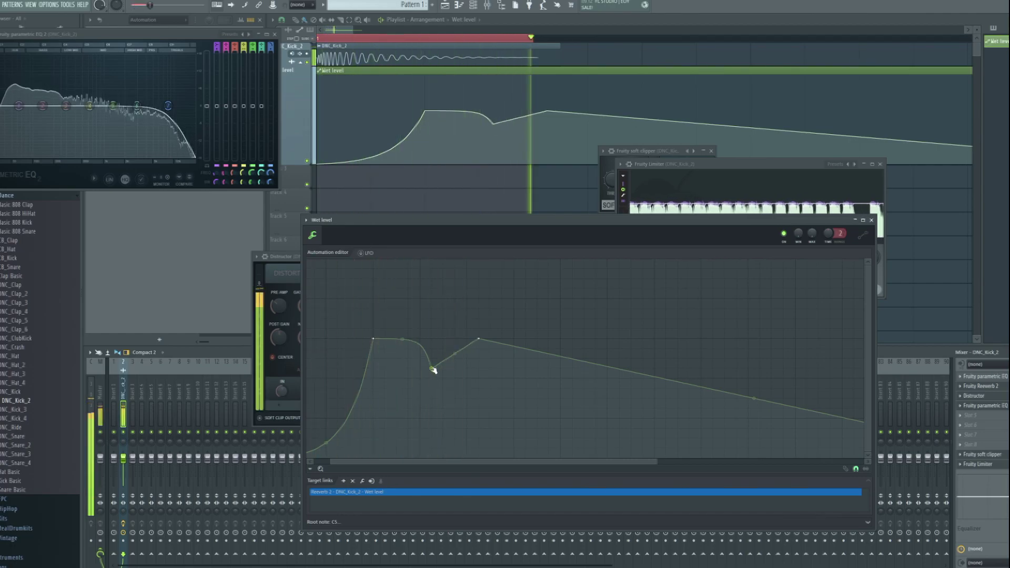
- Clear the playlist's loop selection, open Edison on the Master track and record one pass of the processed kick
scroll(470, 39, "down", 2)
left_click_drag(429, 40, 295, 54)
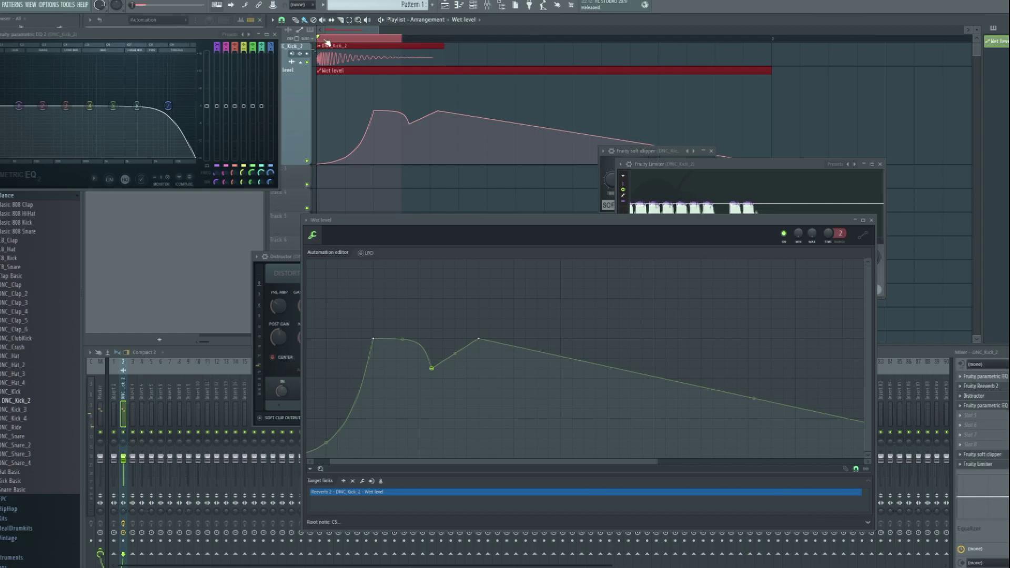
key("ctrl+d")
left_click(100, 398)
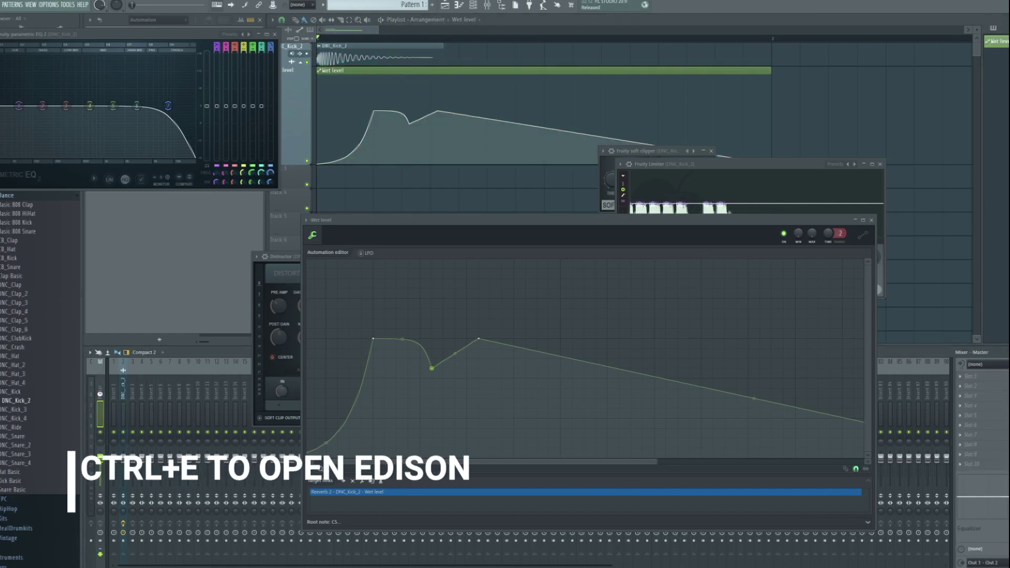
key("ctrl+e")
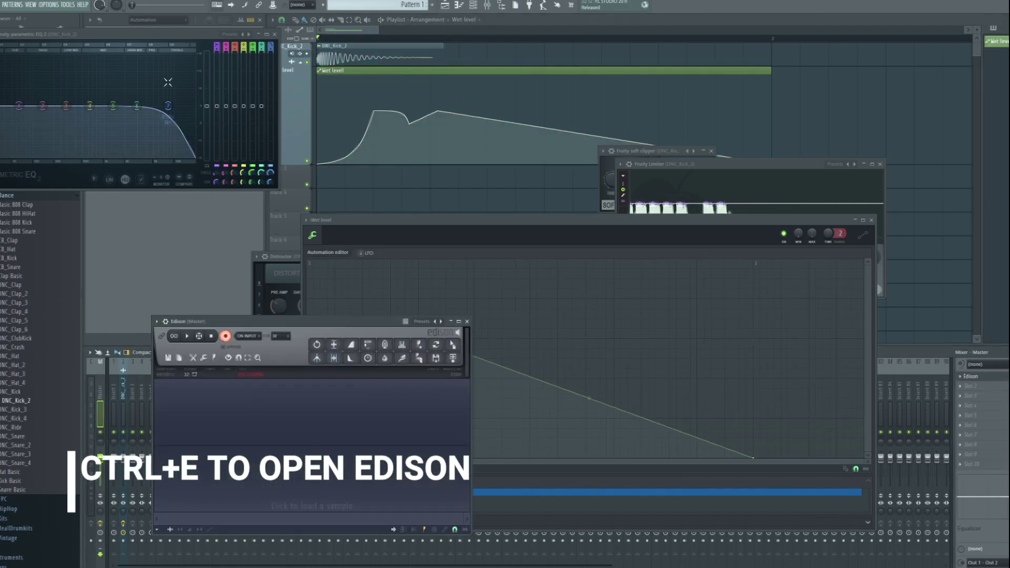
key("space")
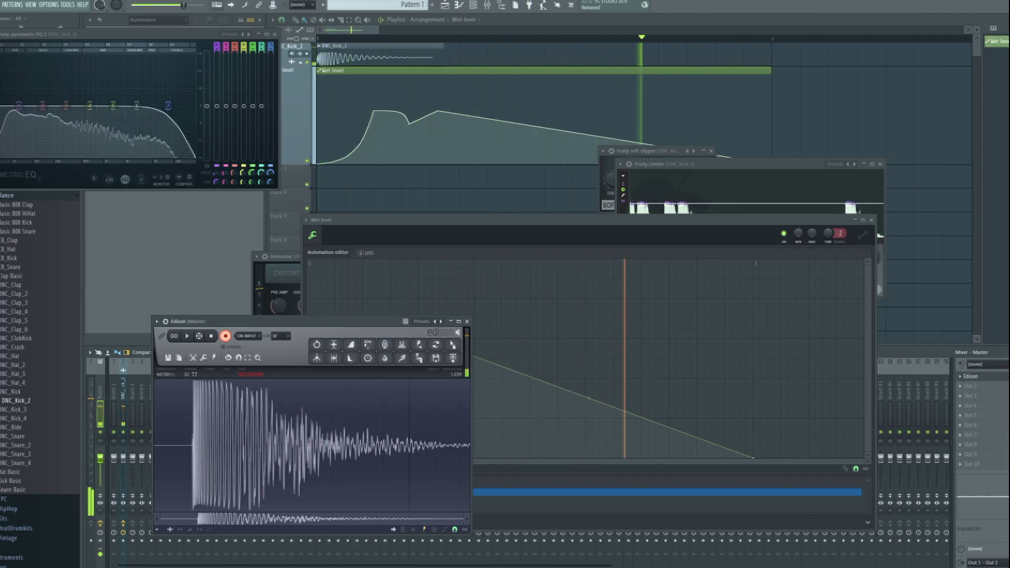
key("space")
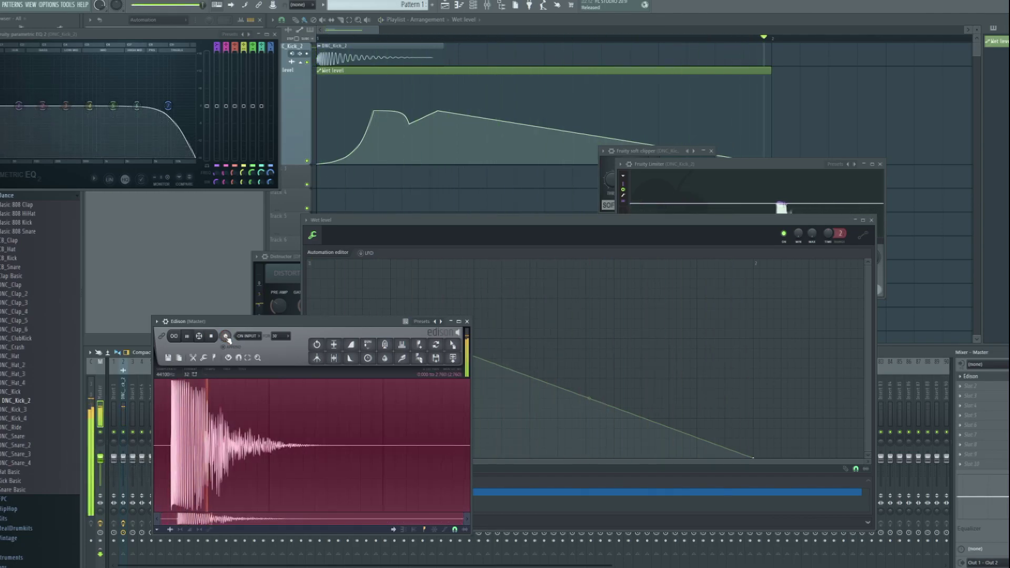
- Trim the silence off the Edison recording and place it as an audio clip at bar 3 on the wet level track
left_click_drag(451, 348, 788, 45)
scroll(589, 110, "down", 1)
scroll(573, 106, "up", 1)
left_click(334, 359)
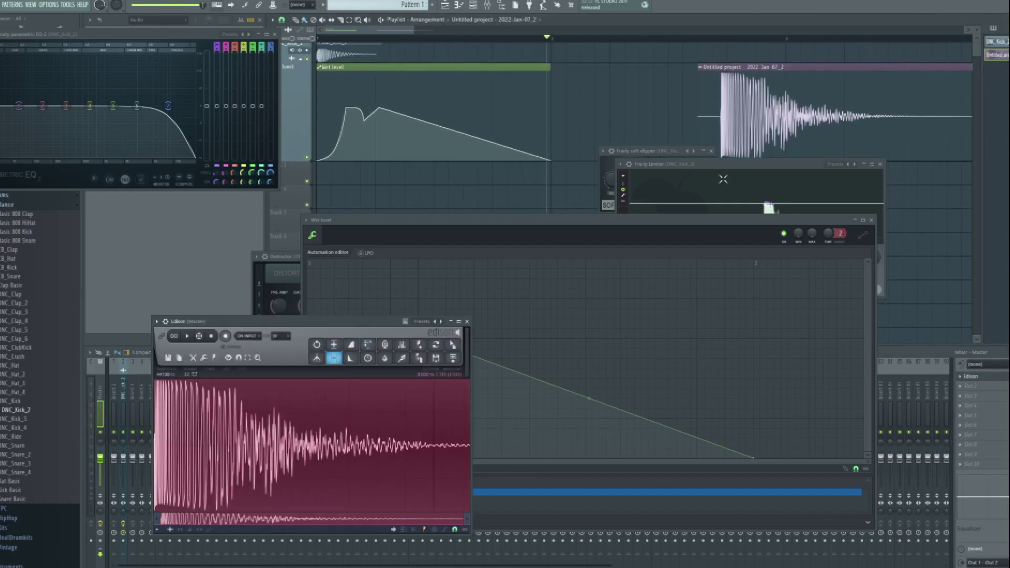
double_click(773, 95)
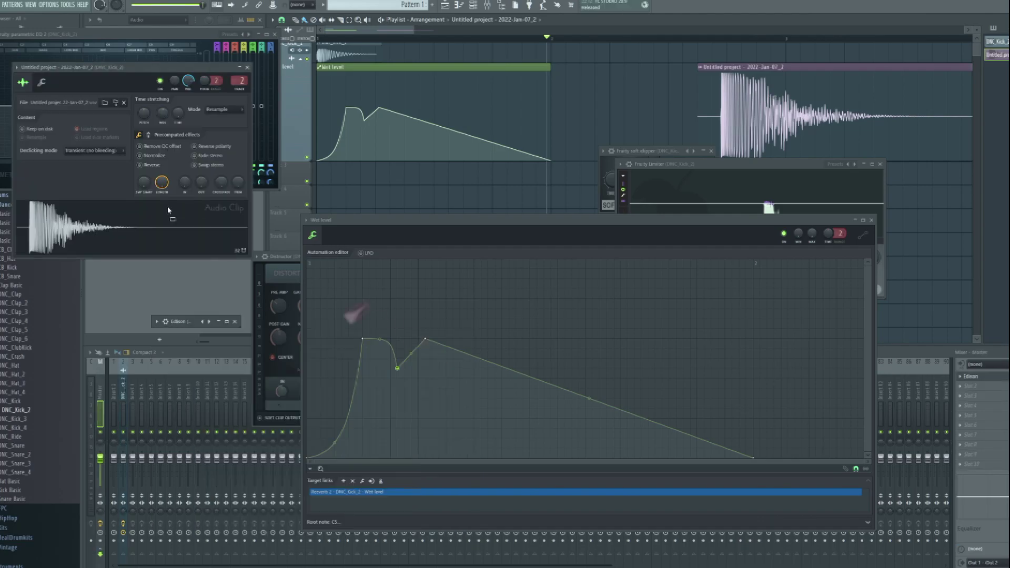
key("space")
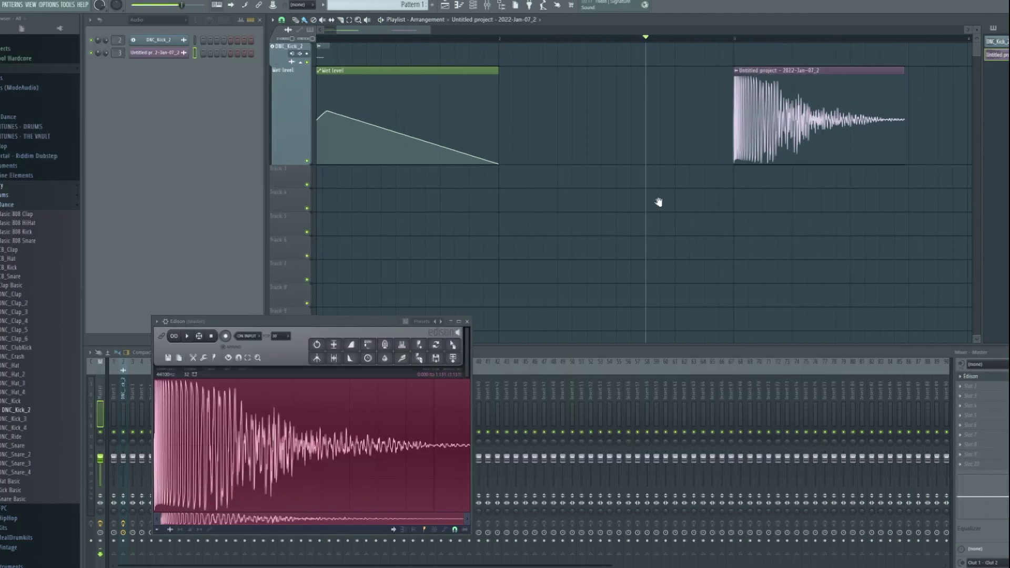
- Set the playback loop over the first beat of the recorded kick clip at bar 3
scroll(658, 203, "right", 1)
scroll(668, 53, "up", 3)
left_click_drag(673, 62, 611, 143)
scroll(647, 69, "down", 3)
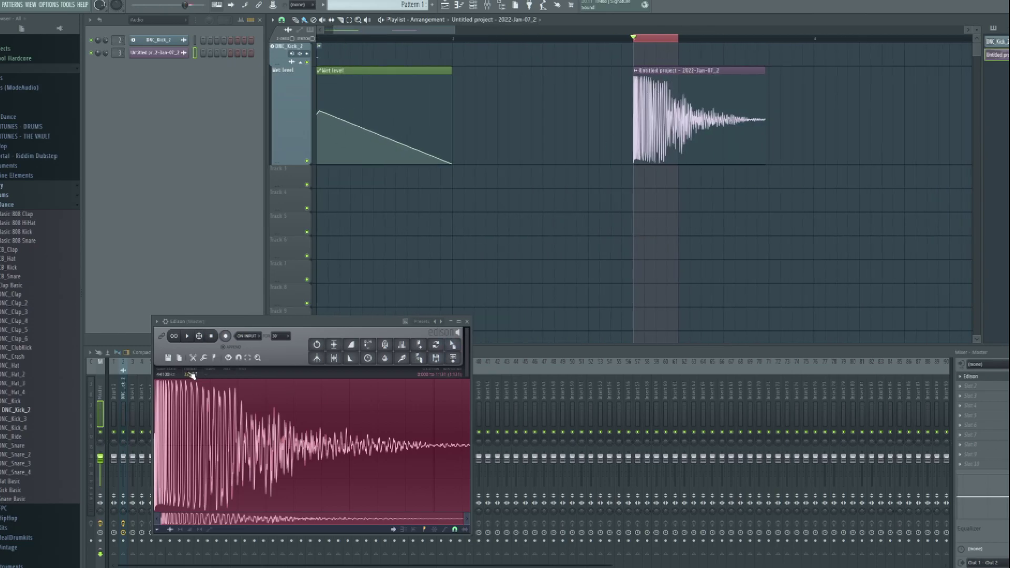
- Detect regions in the Edison recording, examine the markers around the start of the kick and close Edison
left_click(214, 359)
left_click(239, 478)
scroll(178, 418, "up", 4)
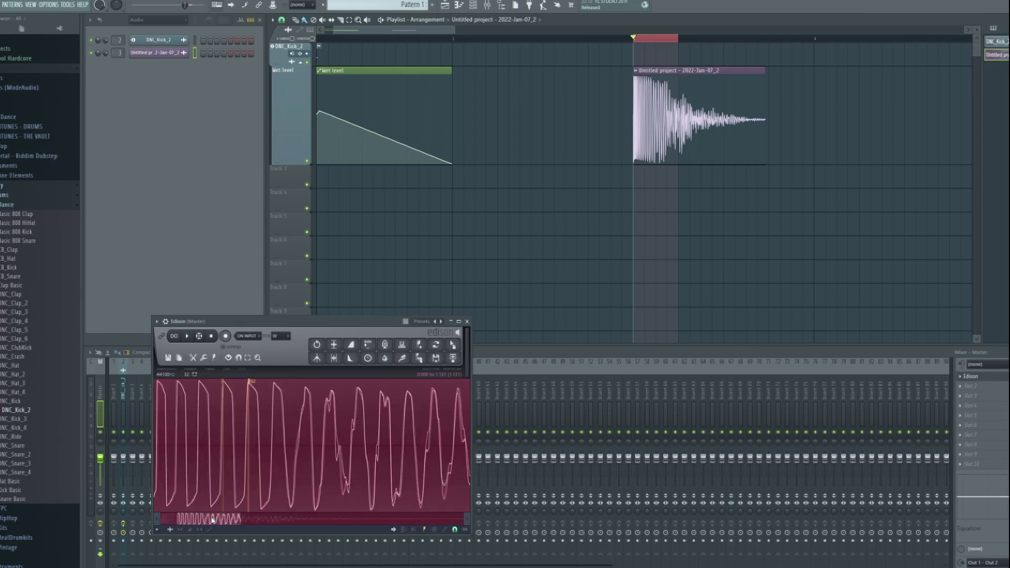
left_click_drag(213, 521, 168, 526)
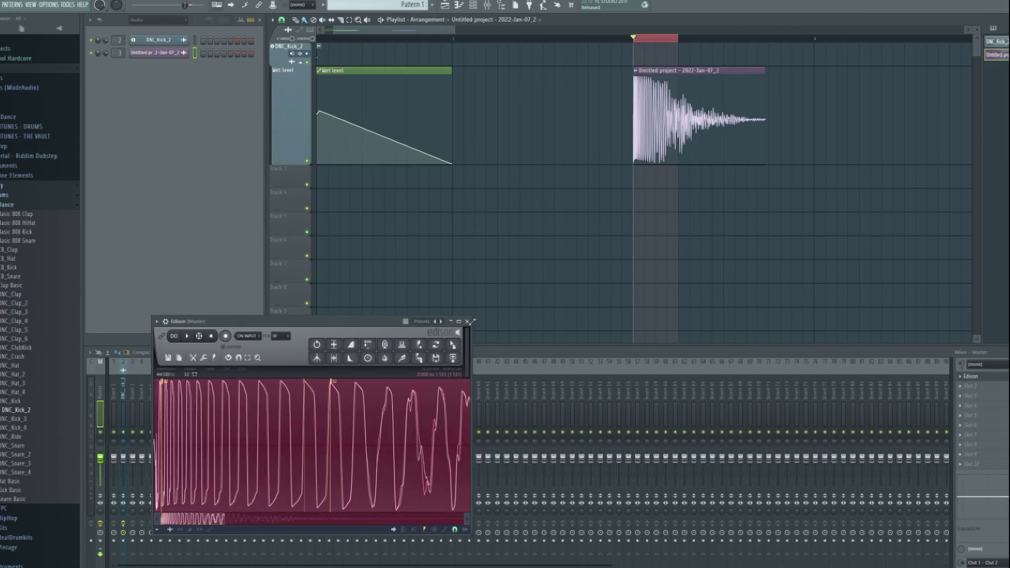
left_click(467, 321)
- Reverse the recorded kick clip, slip its start closer to the loud end and audition it in the loop
scroll(658, 39, "up", 4)
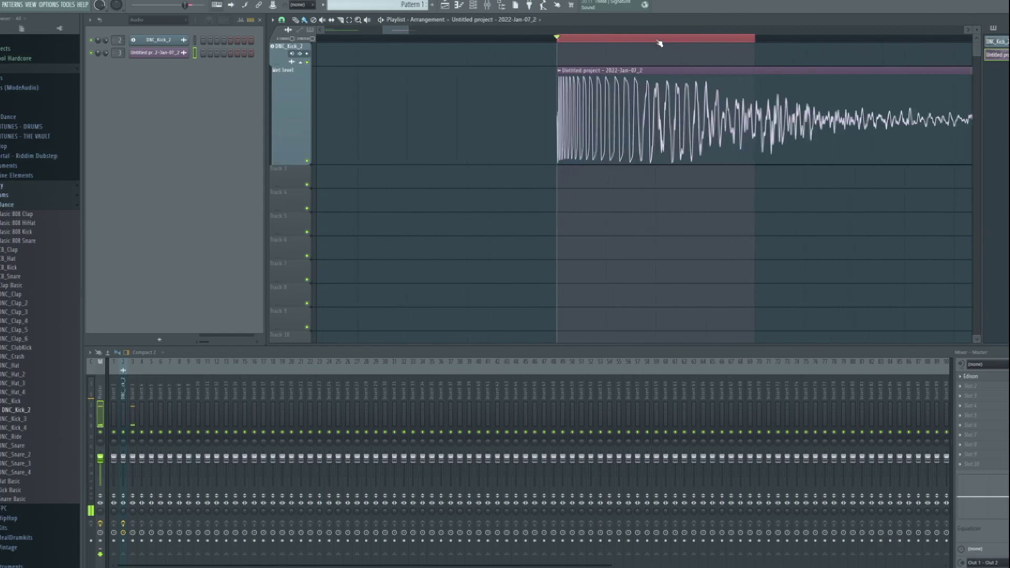
double_click(573, 138)
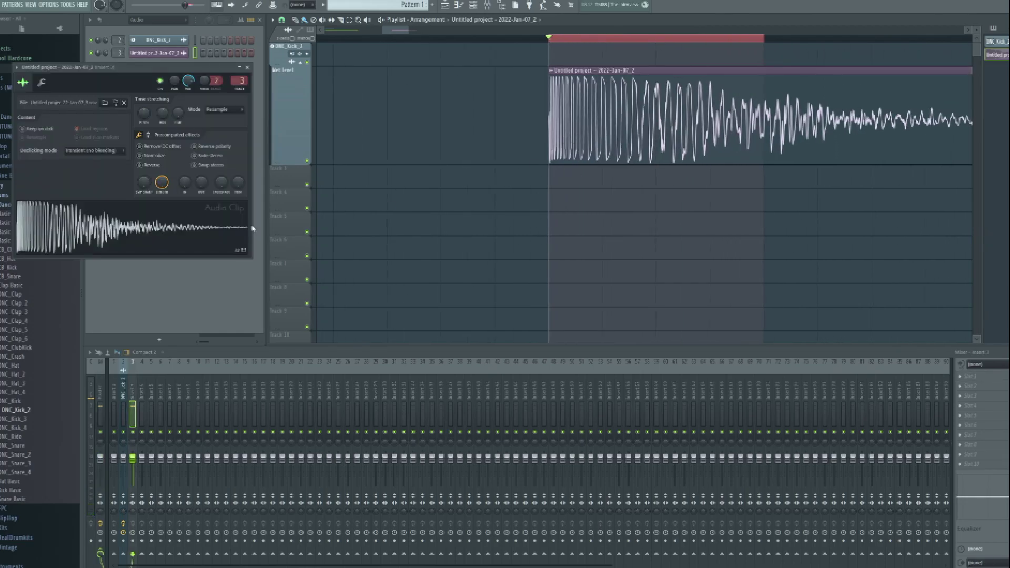
left_click(153, 165)
key("space")
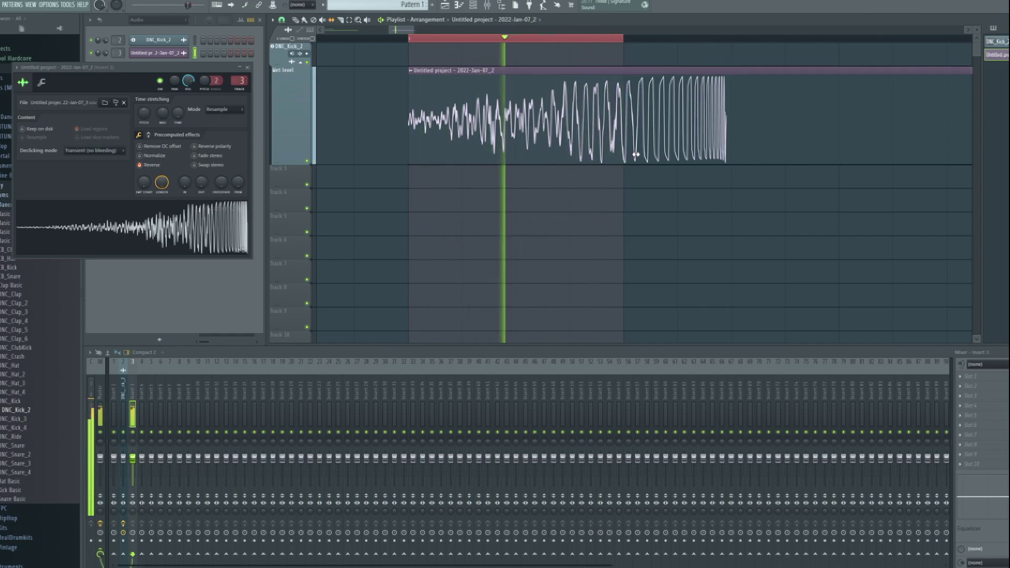
left_click(247, 67)
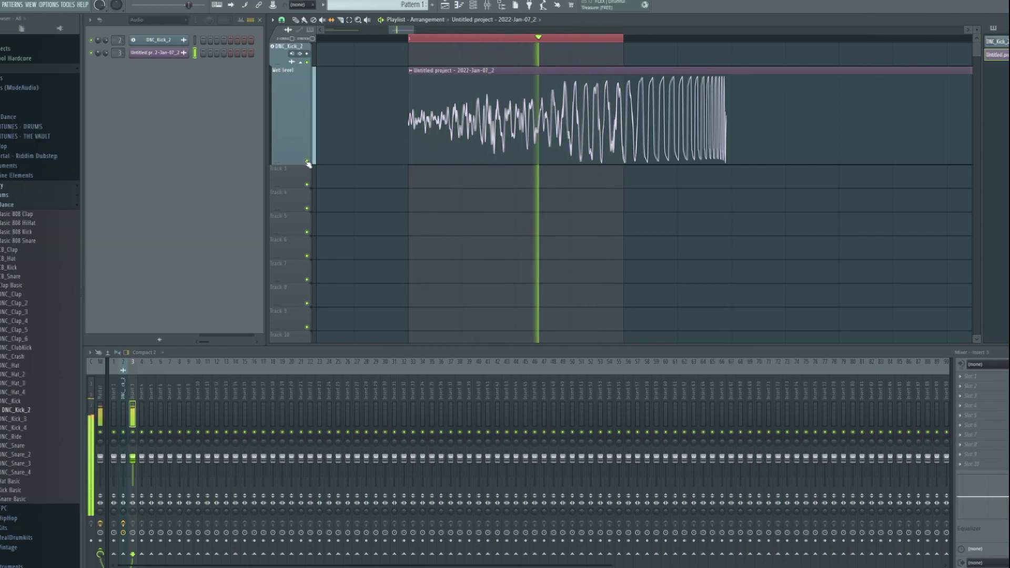
key("space")
- Browse the Drums (ModeAudio) kicks and place Attack Kick 44 at the loop start beneath the reversed clip
left_click(3, 207)
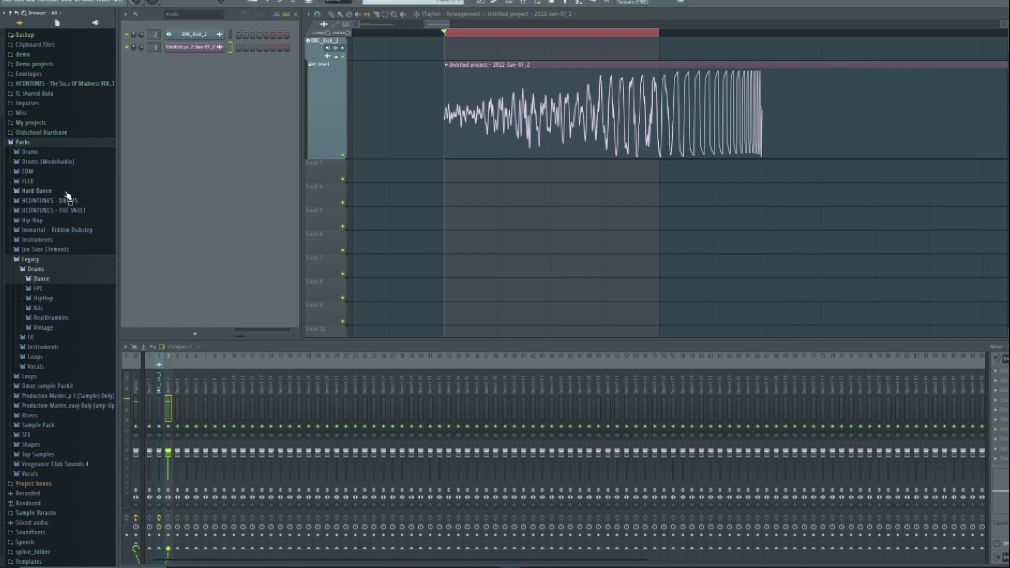
left_click(52, 161)
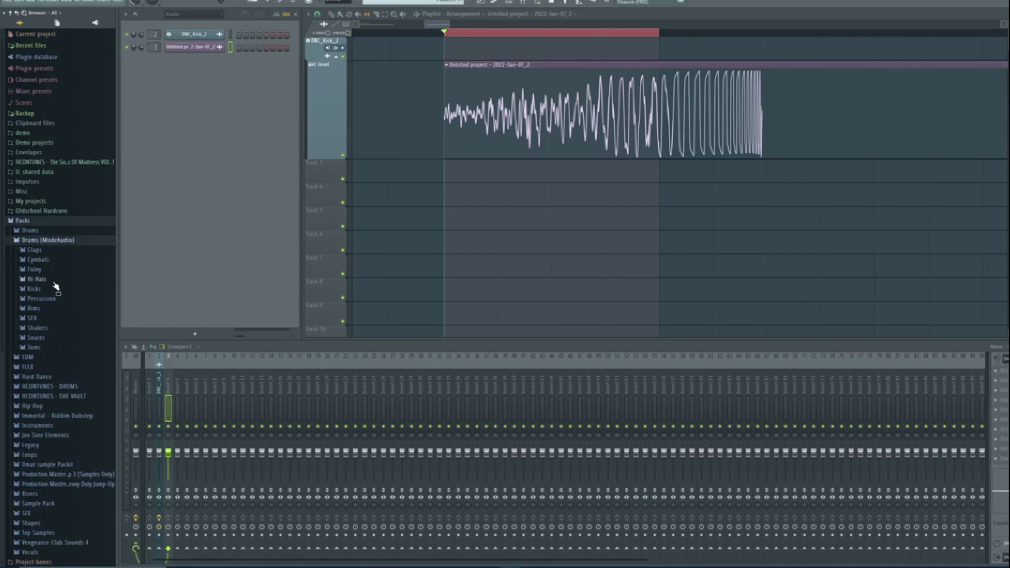
left_click(50, 290)
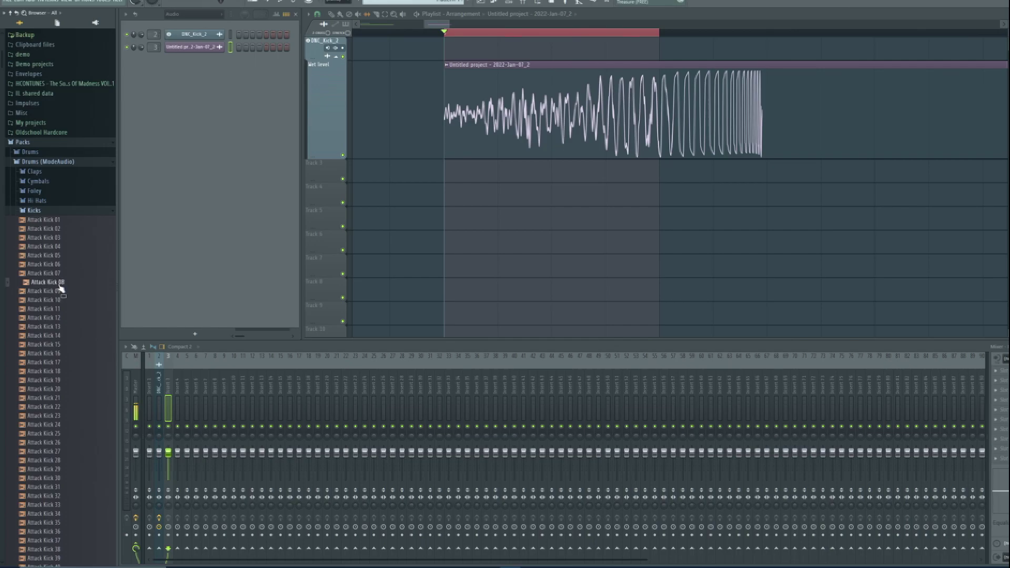
scroll(58, 294, "down", 10)
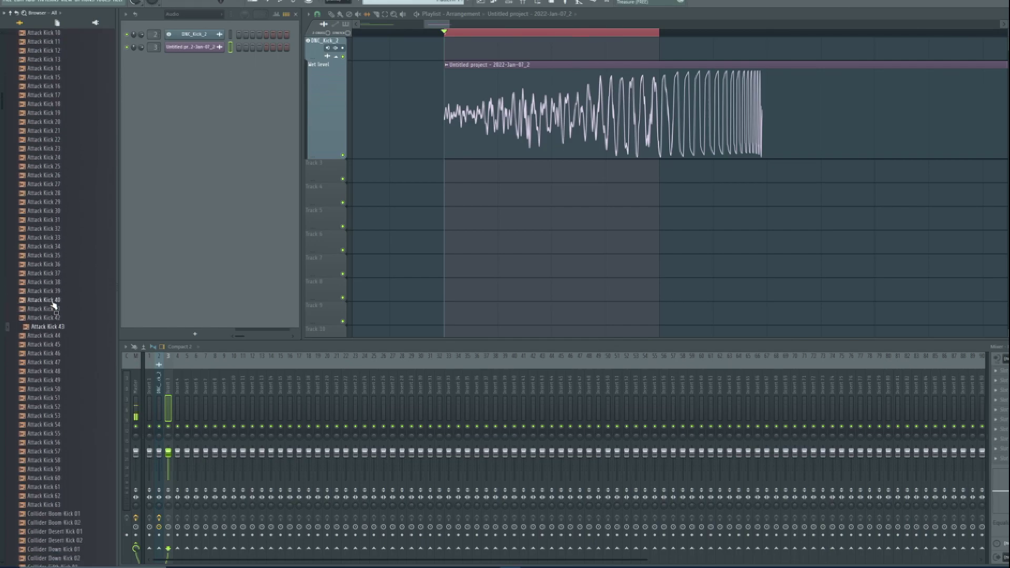
left_click_drag(53, 339, 445, 169)
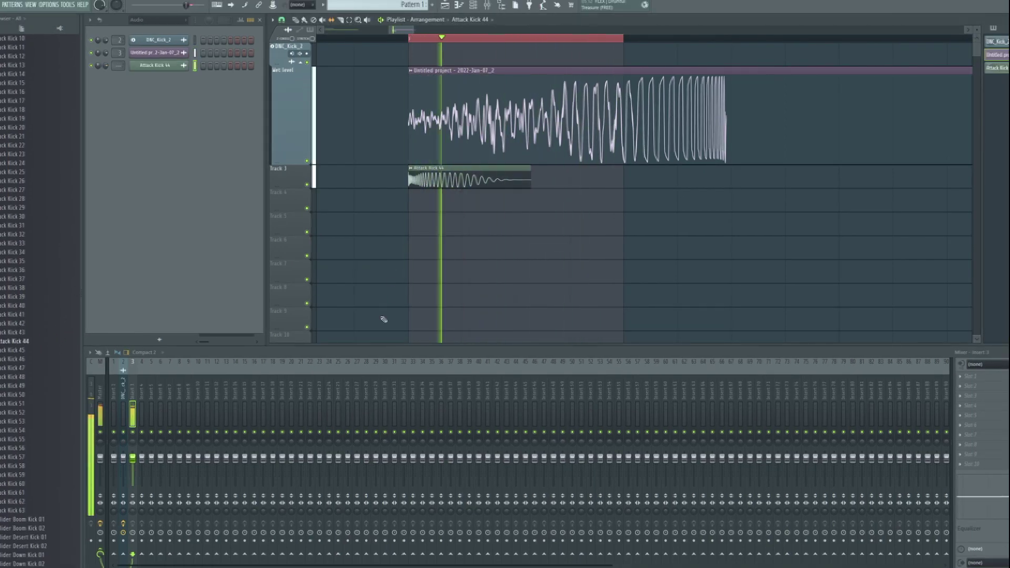
key("space")
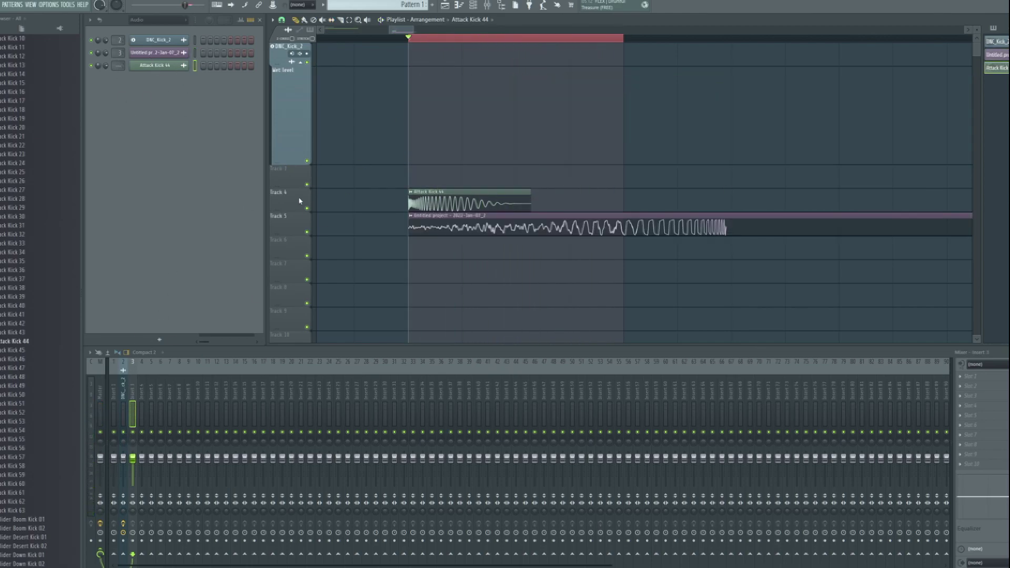
- Make playlist Track 4, holding Attack Kick 44, an audio track assigned to Insert 4
right_click(299, 201)
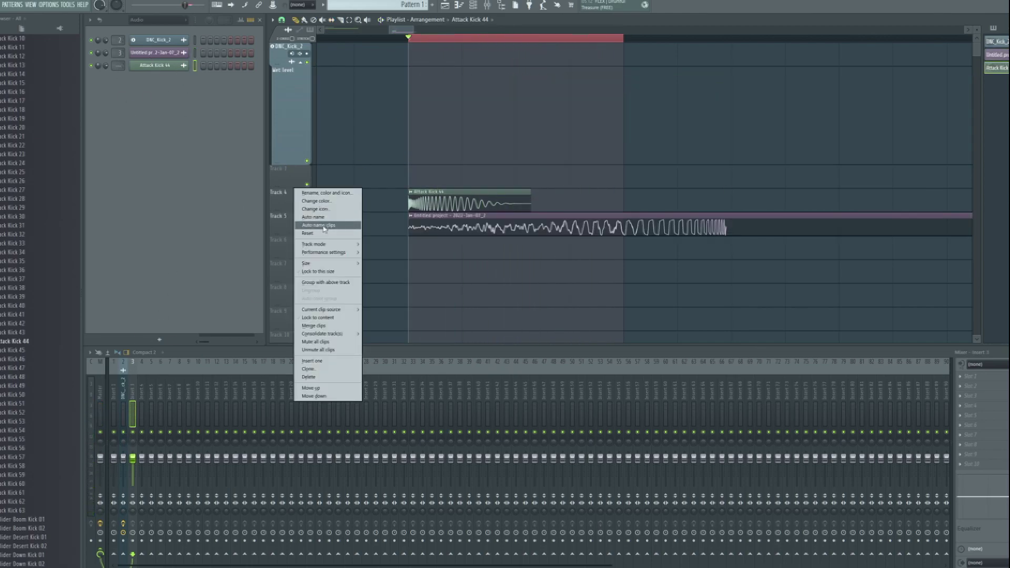
mouse_move(328, 244)
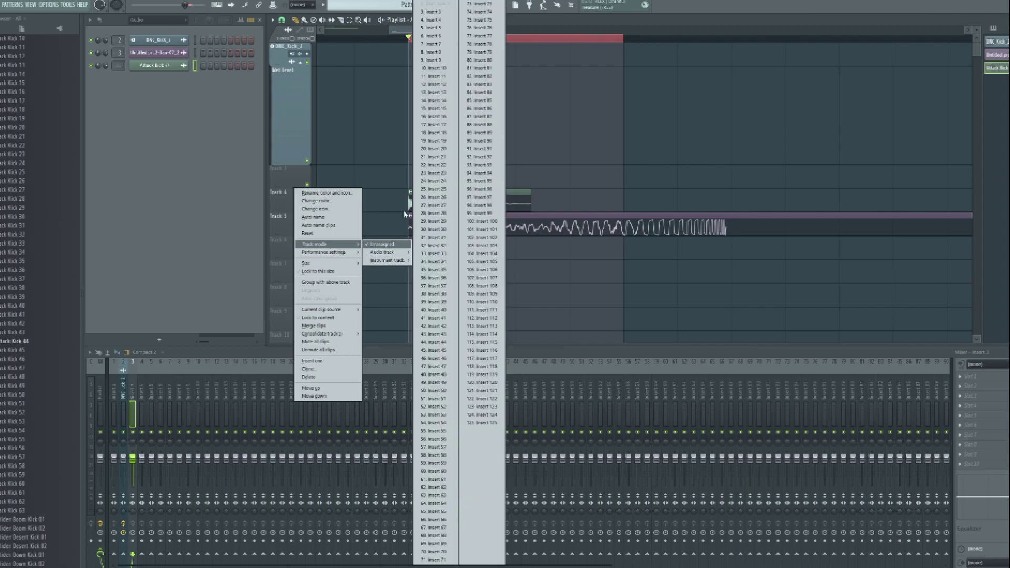
left_click(433, 20)
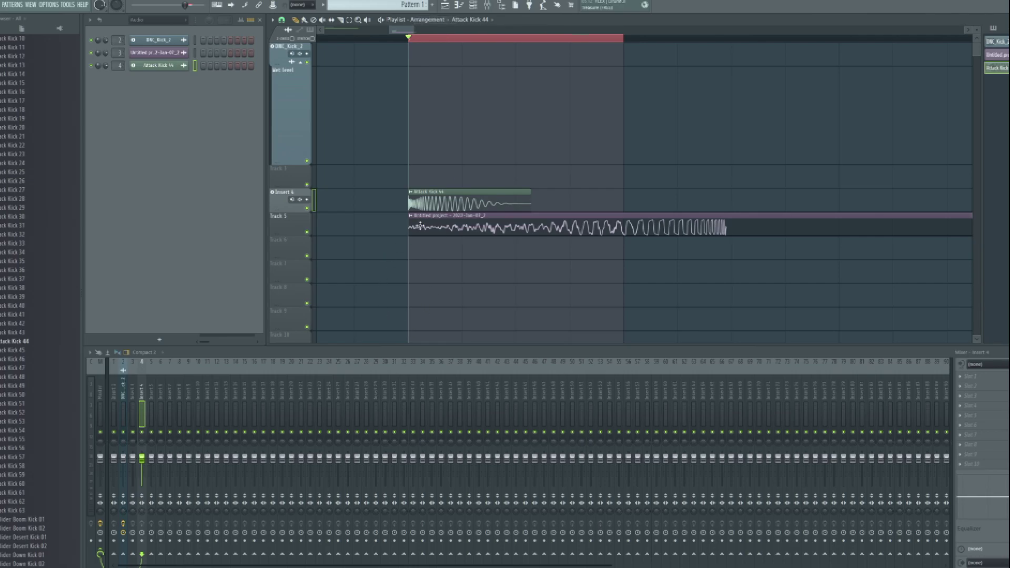
- Make playlist Track 5, holding the reversed kick, an audio track assigned to Insert 3 and audition both layers
double_click(422, 224)
right_click(289, 233)
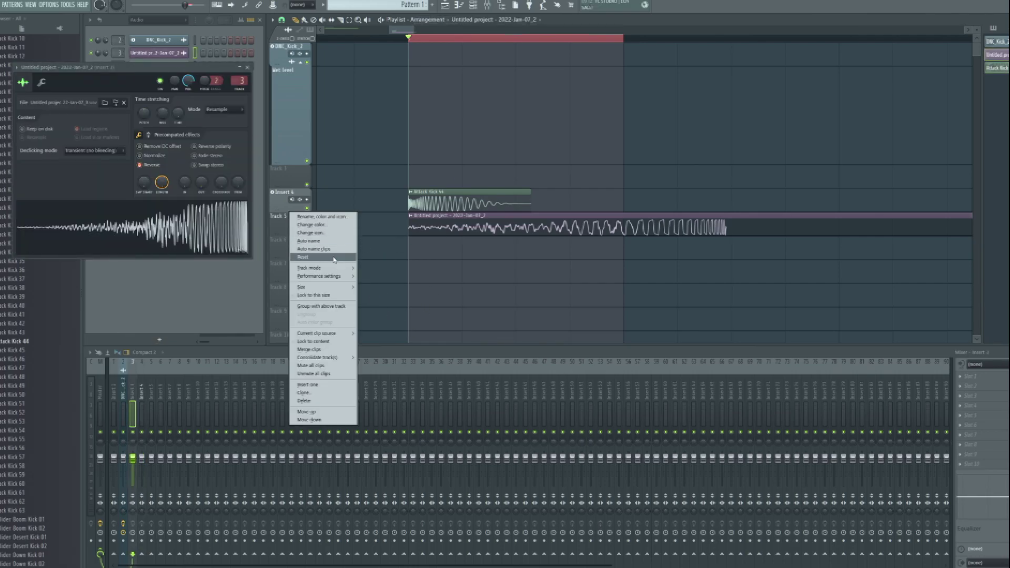
mouse_move(338, 269)
mouse_move(398, 279)
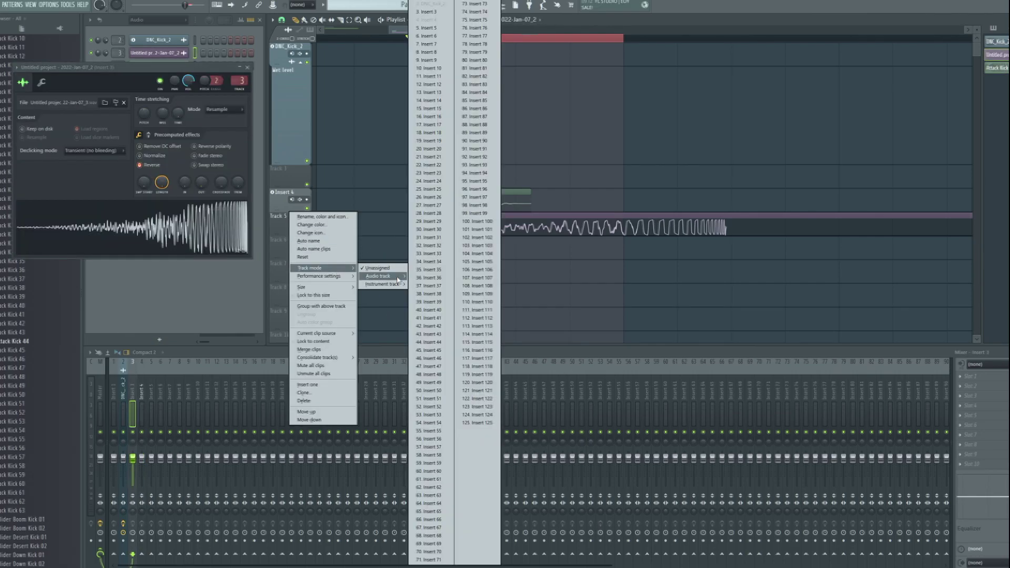
left_click(434, 15)
key("space")
key("space")
left_click(248, 67)
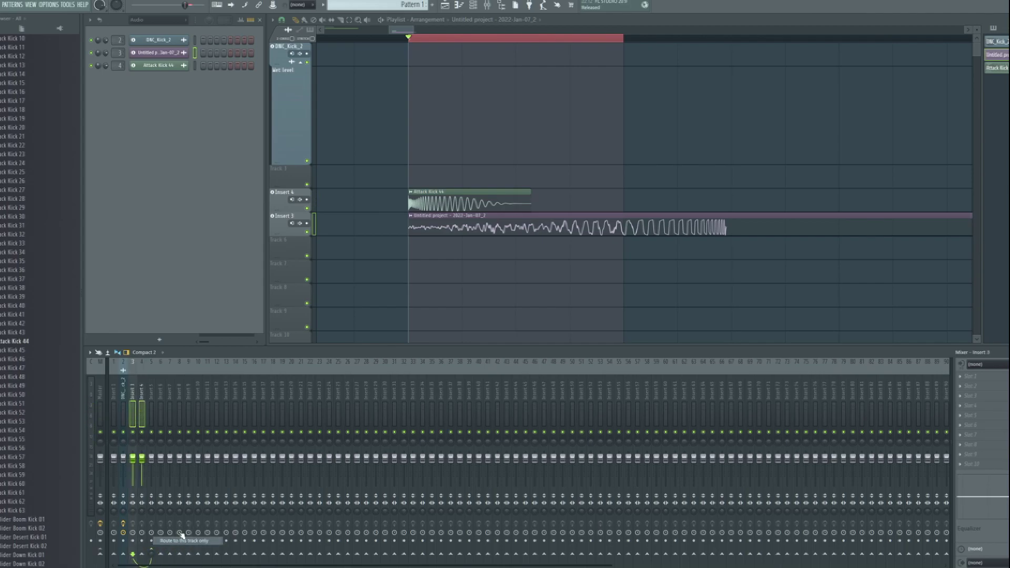
- Route Inserts 3 and 4 only to Insert 5, name that mixer track "kick" and play the loop
left_click(151, 413)
double_click(152, 414)
type("kick")
key("Return")
key("space")
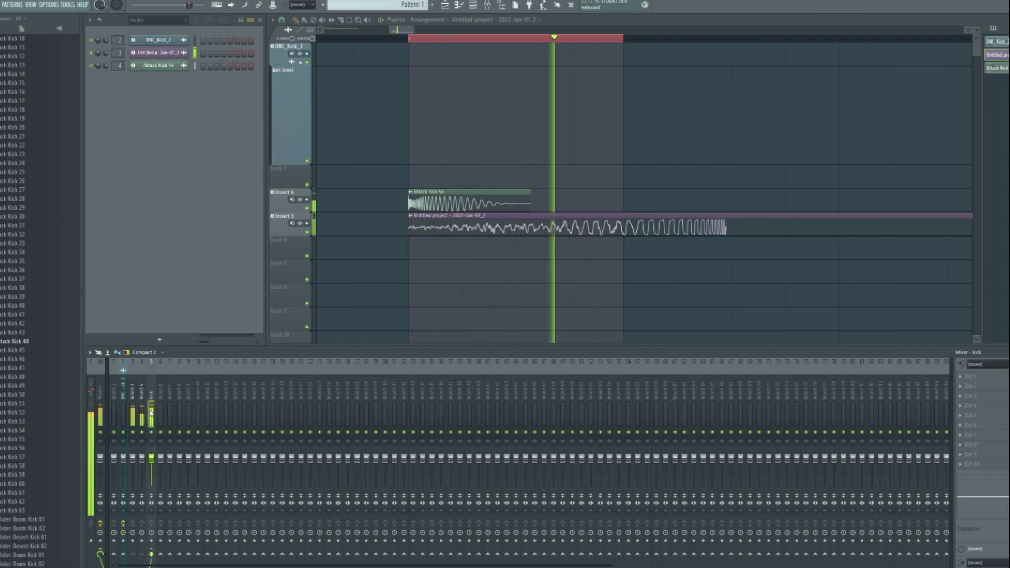
key("space")
- Add Pressure4 in the kick track's last effect slot and lower its output gain to about 0.89 during playback
left_click(980, 462)
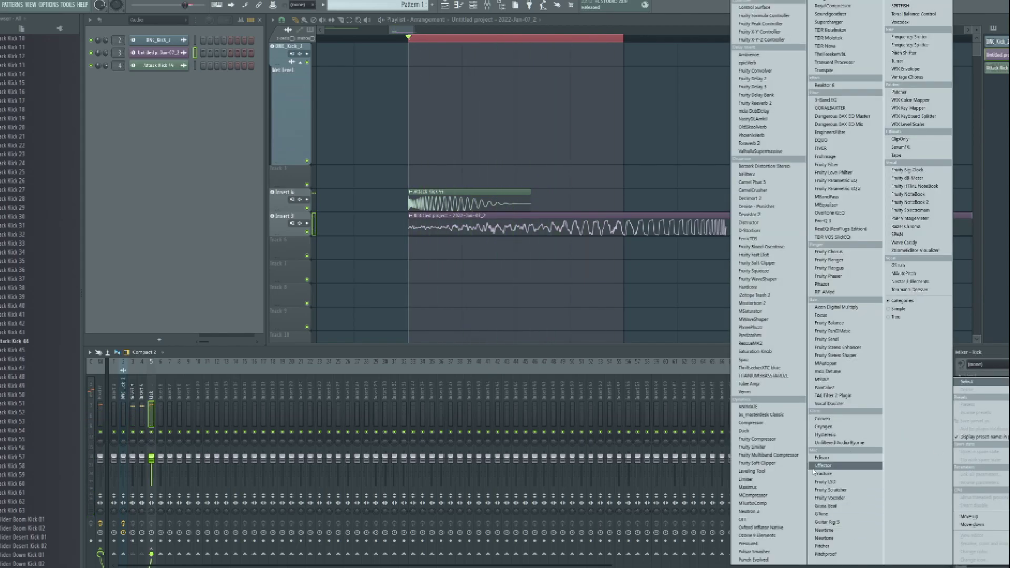
left_click(782, 543)
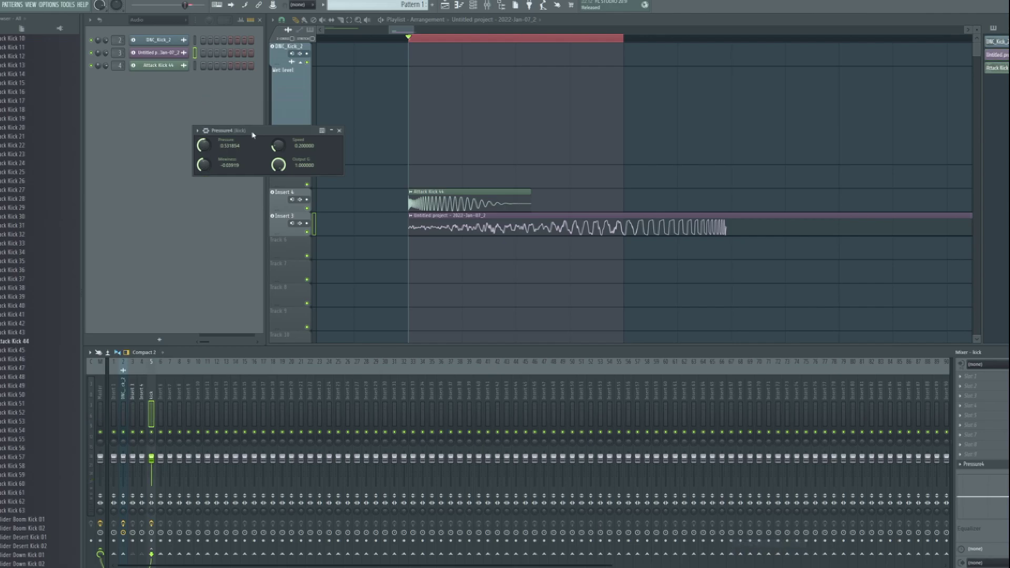
left_click_drag(243, 129, 454, 298)
key("space")
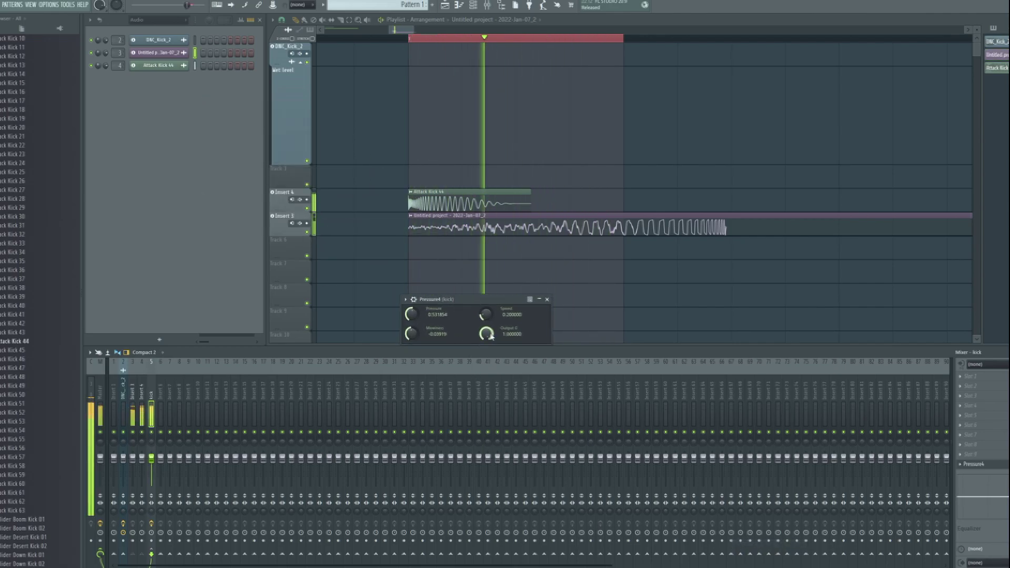
left_click_drag(486, 336, 486, 340)
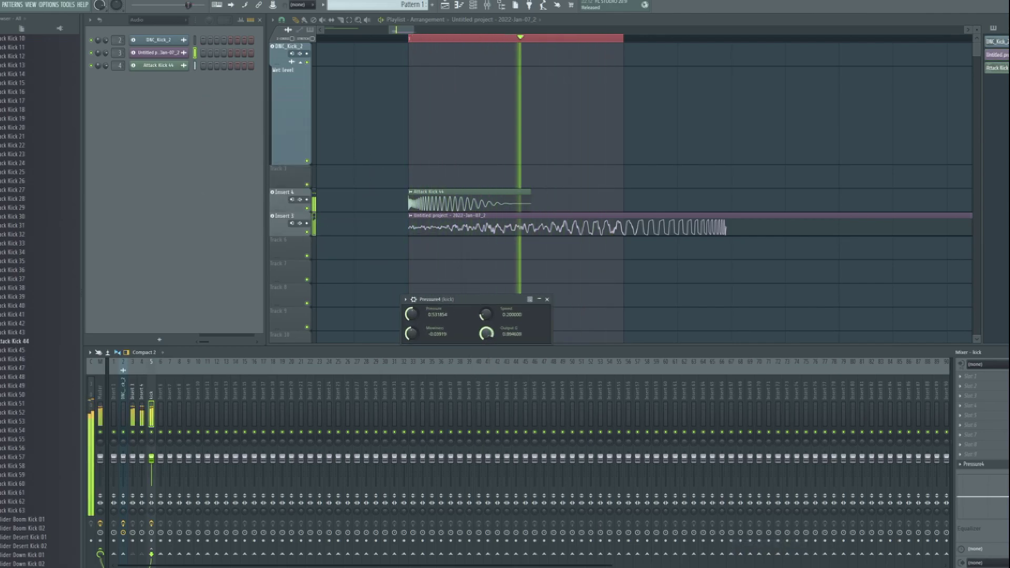
- Close Pressure4, shift the reversed kick clip later so it starts partway through Attack Kick 44, and audition the layers
left_click_drag(546, 308, 548, 310)
key("space")
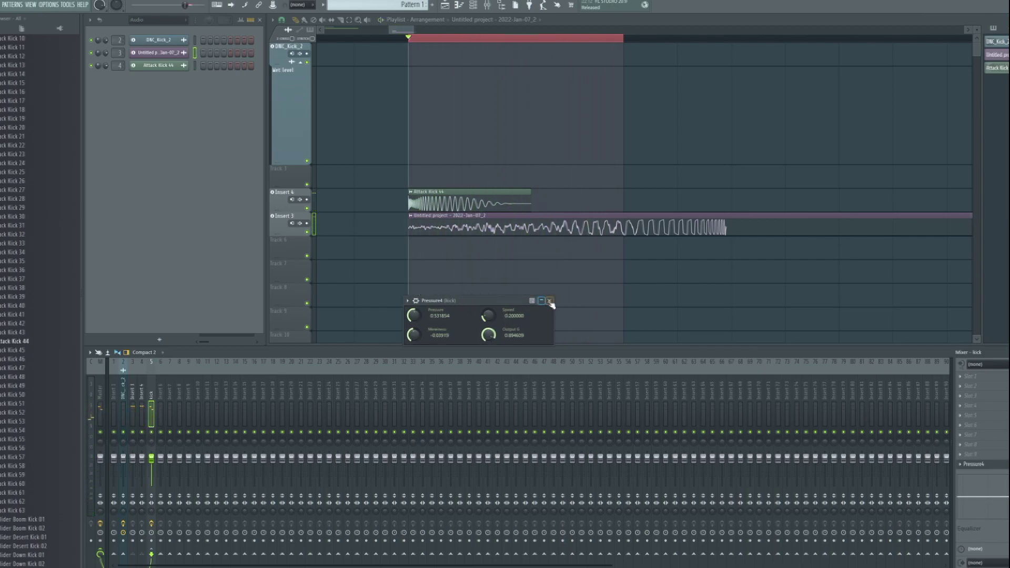
left_click(549, 301)
key("space")
scroll(451, 37, "up", 2)
key("space")
left_click_drag(560, 231, 620, 227)
key("space")
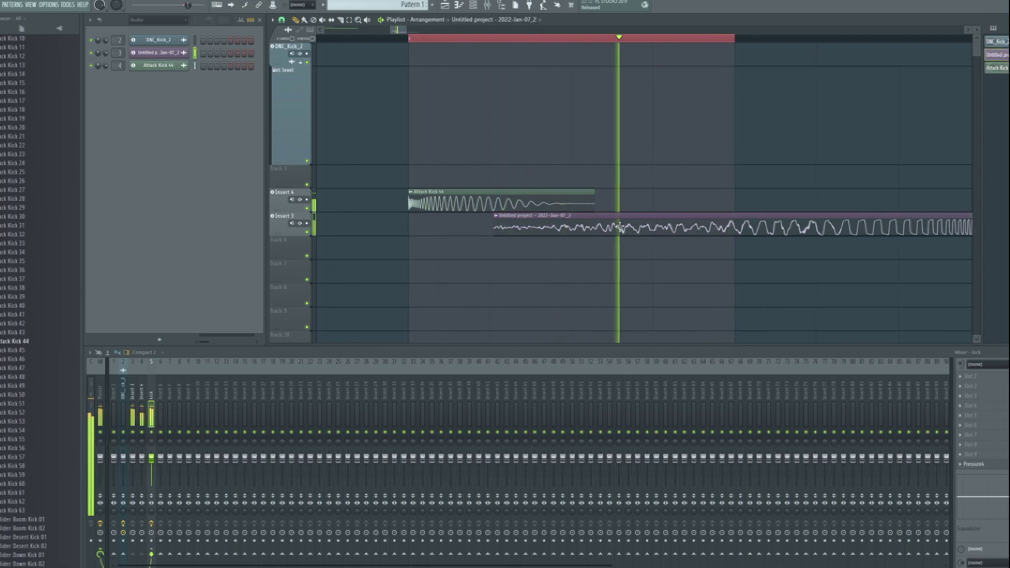
left_click(814, 289)
right_click(814, 289)
- Turn off Reverse in the resampled kick's audio clip settings and audition it against the attack kick
double_click(547, 226)
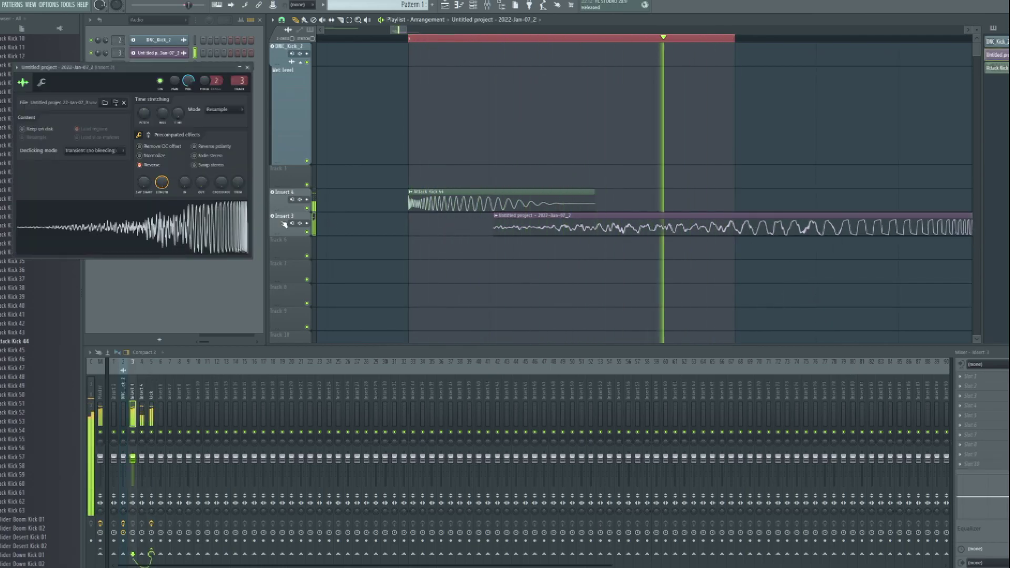
left_click(142, 165)
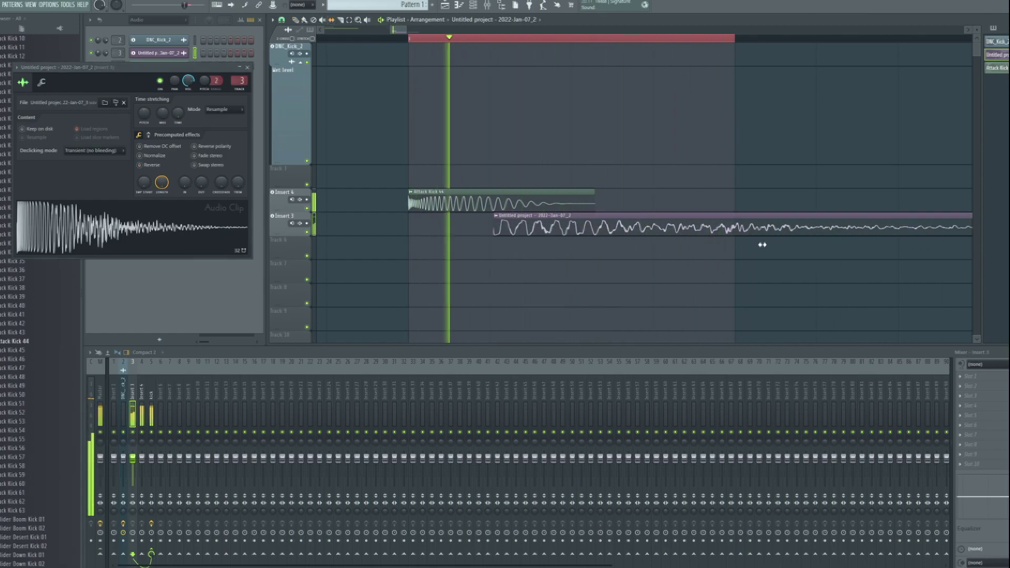
key("space")
key("space")
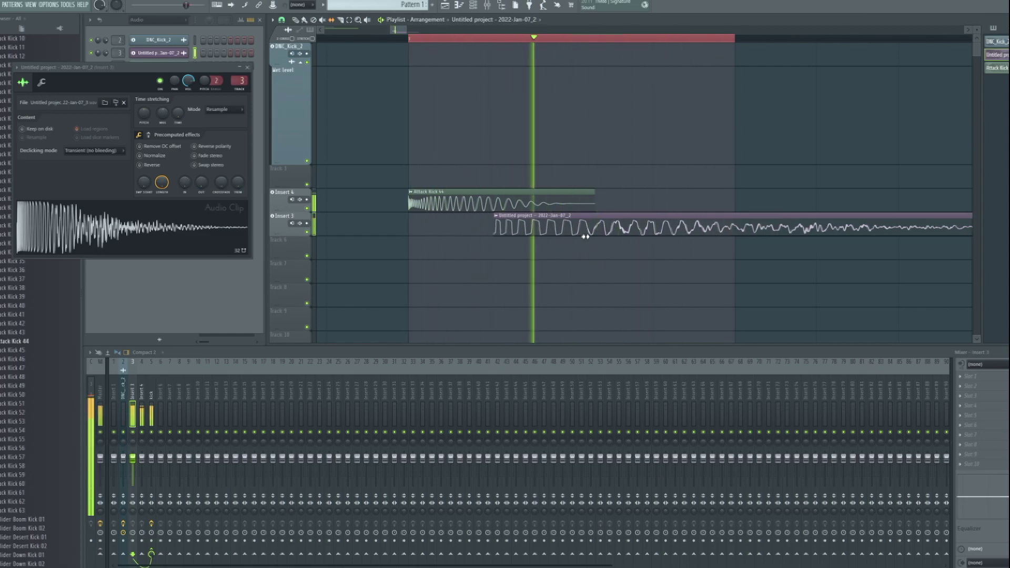
left_click(786, 272)
right_click(787, 272)
scroll(800, 309, "down", 2)
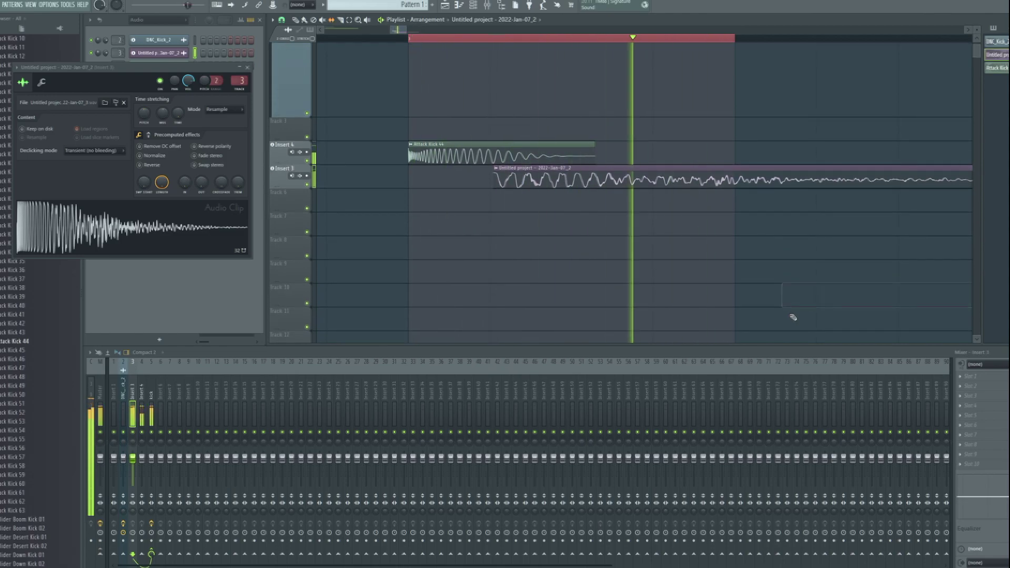
left_click(784, 305)
right_click(783, 302)
scroll(774, 290, "up", 2)
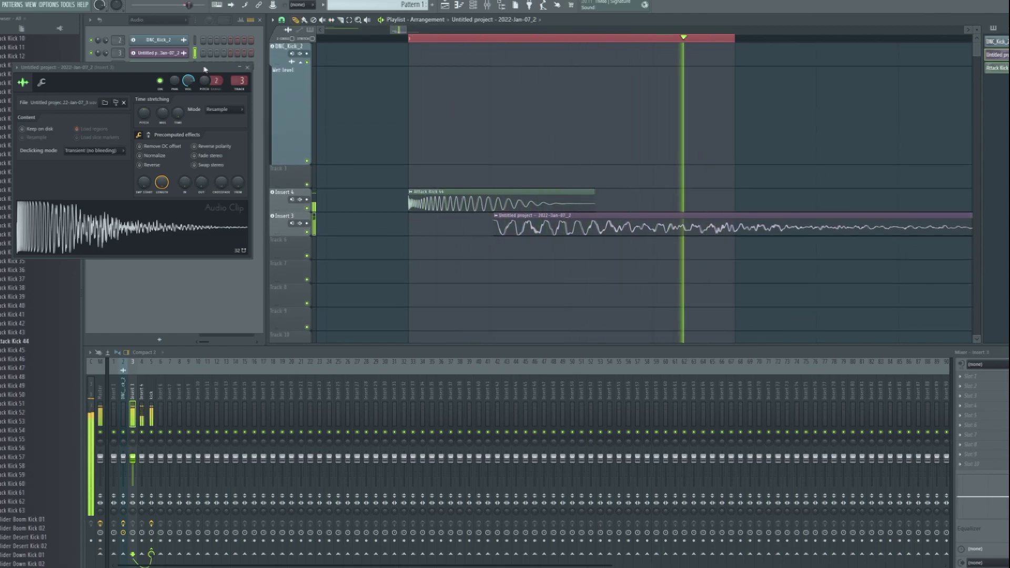
left_click(247, 68)
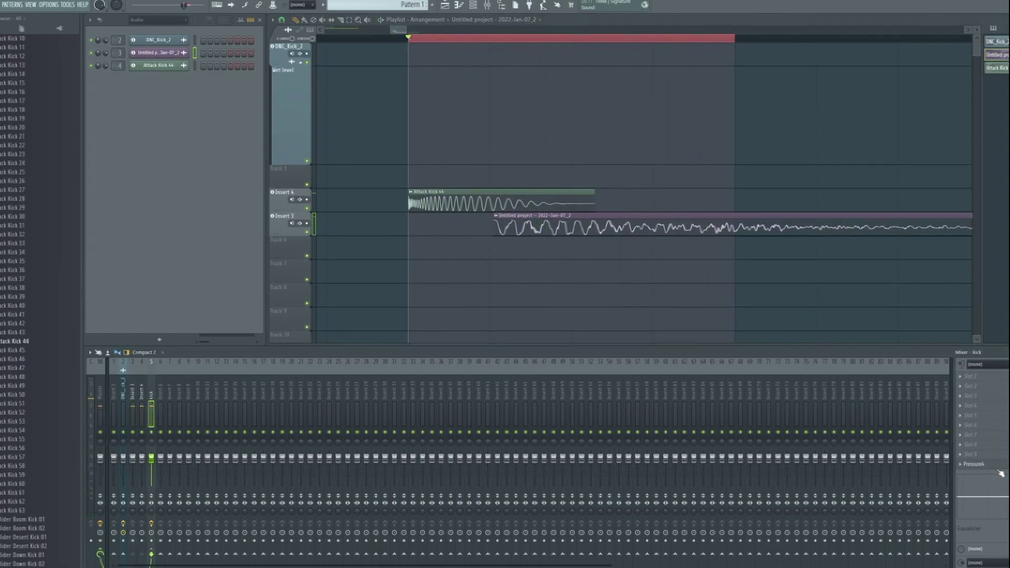
- Set Pressure4's Mewiness to about 0.16 and output gain to about 0.81, and add Oxford Inflator Native after it on the kick track
left_click(989, 465)
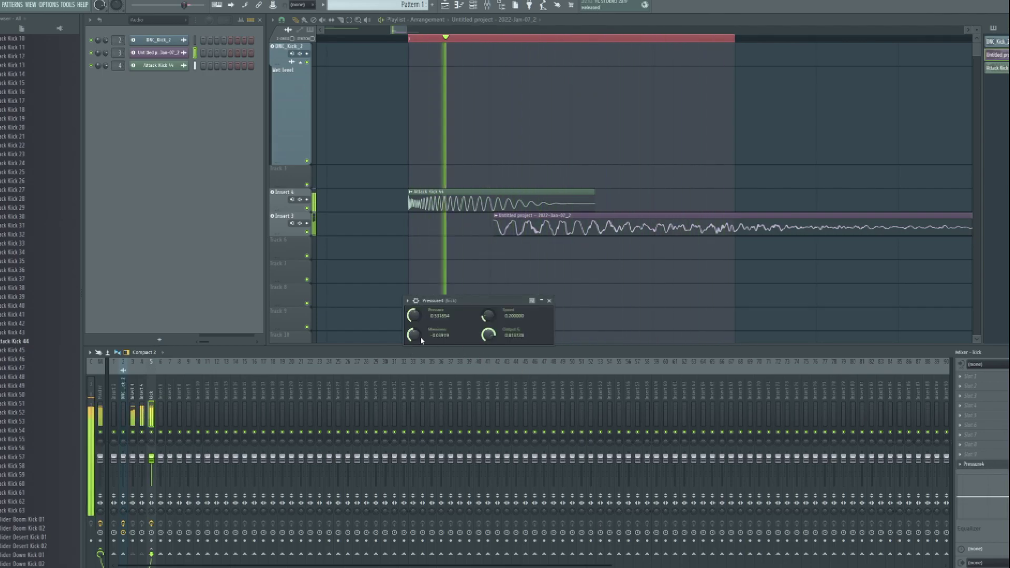
left_click_drag(413, 335, 413, 309)
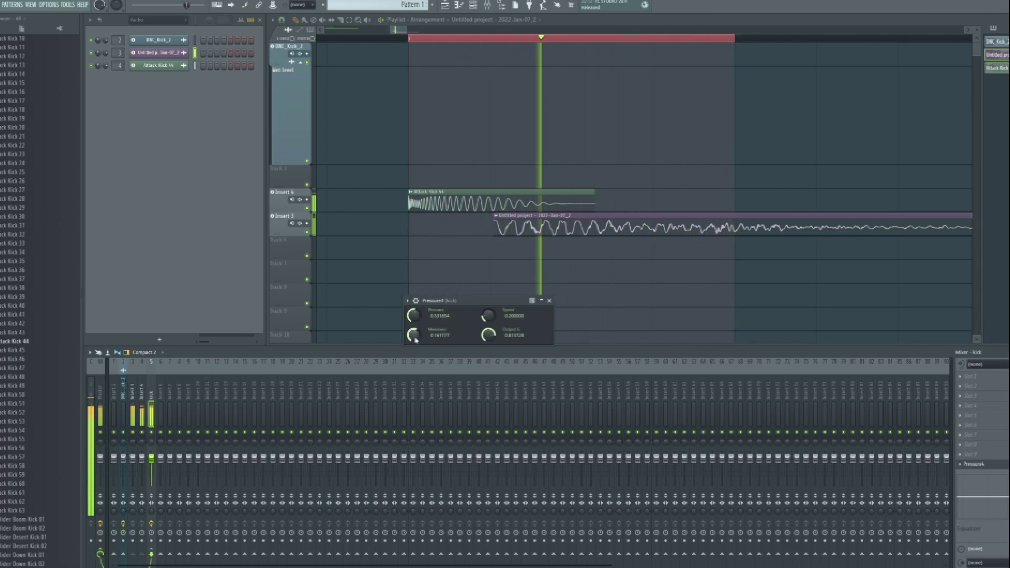
left_click(971, 465)
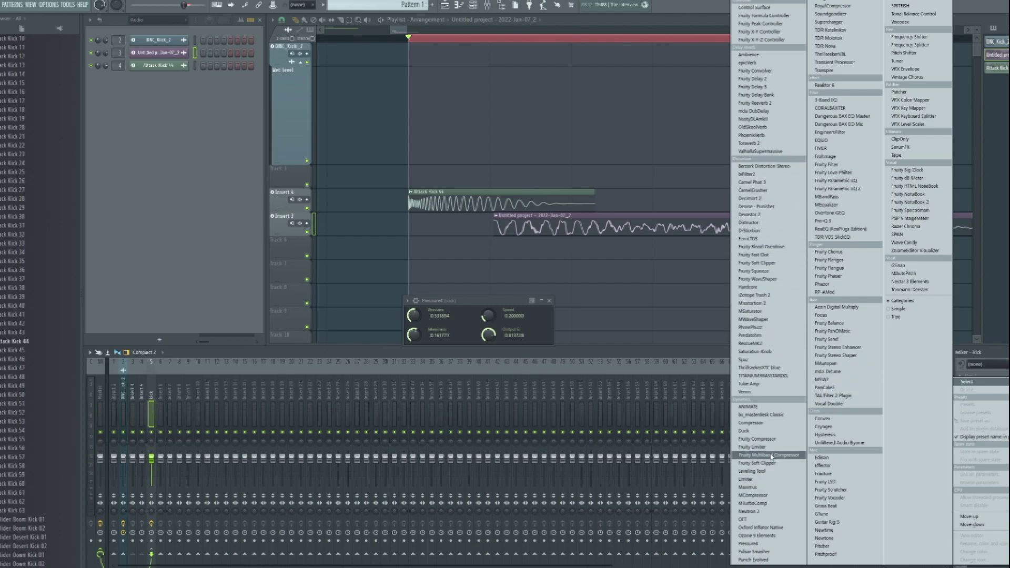
left_click(763, 527)
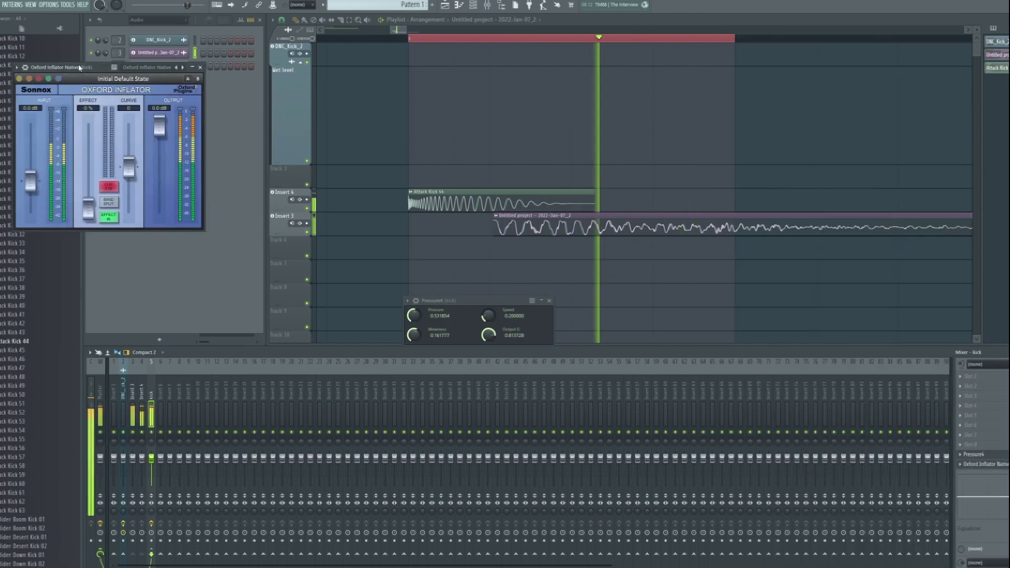
left_click_drag(79, 67, 671, 293)
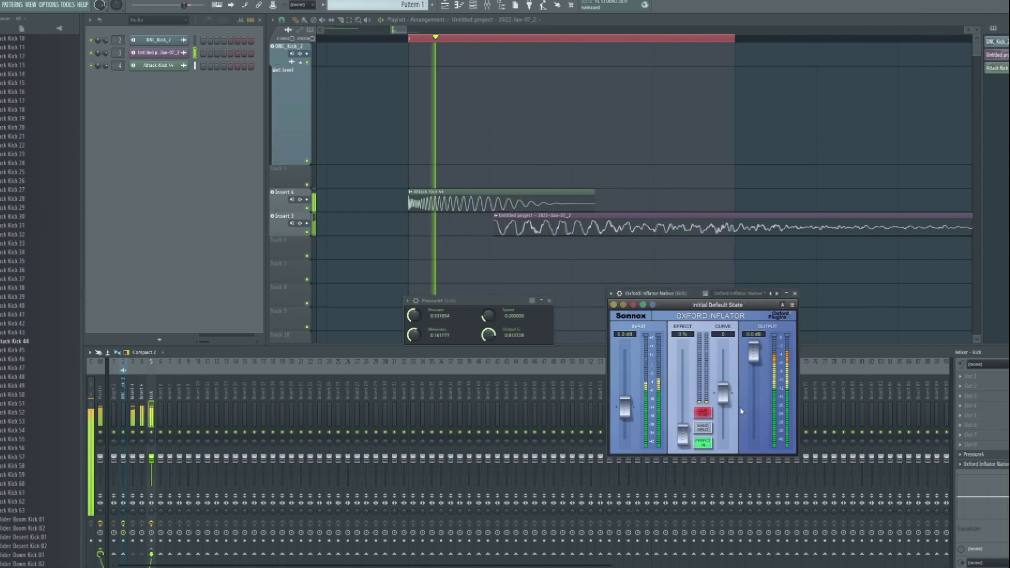
left_click(794, 294)
key("space")
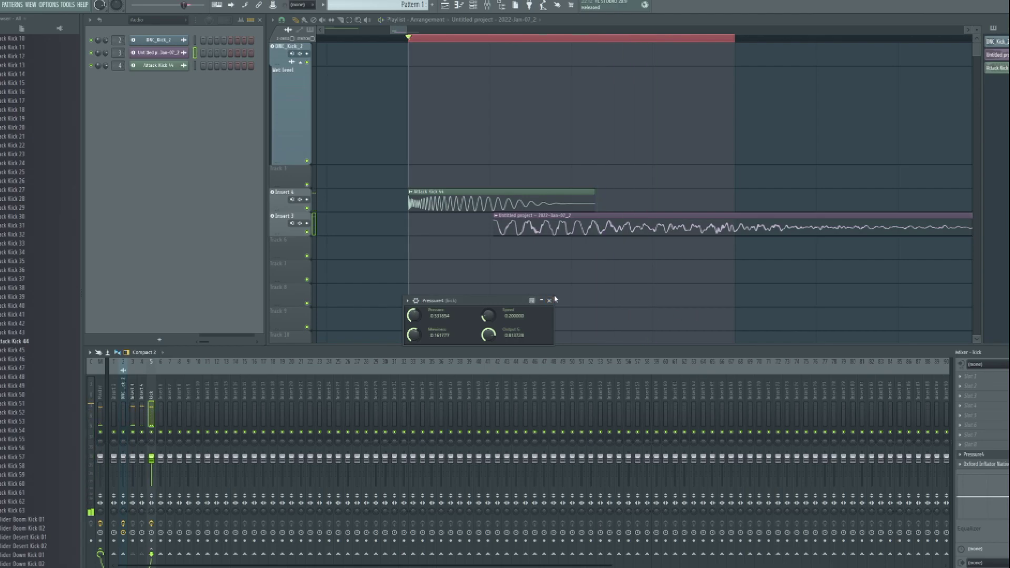
left_click(549, 300)
- Add OTT at 10 % depth to the first effect slot of Insert 3 and audition it with the other layers
left_click(975, 376)
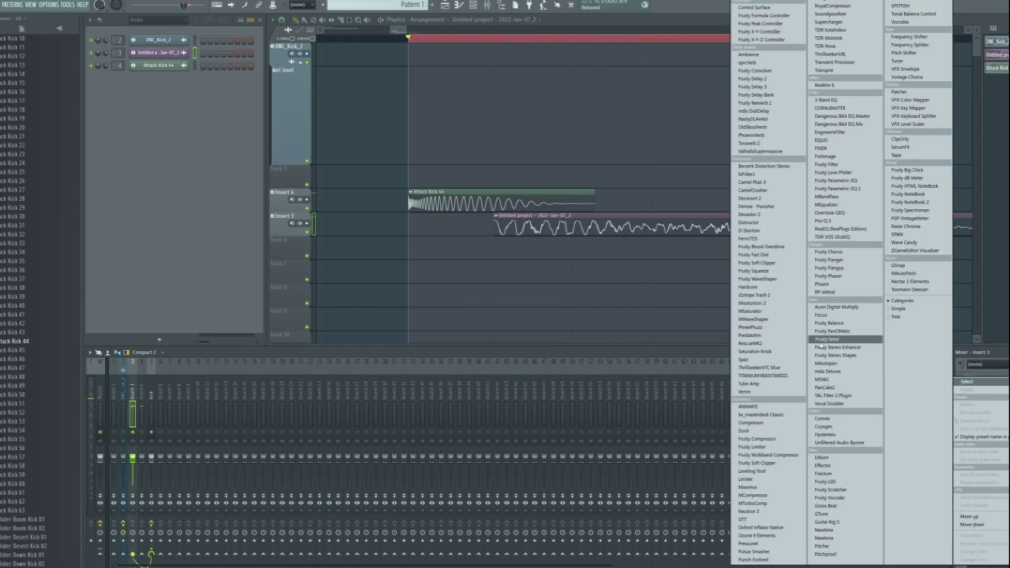
left_click(775, 520)
left_click_drag(10, 28, 480, 323)
key("space")
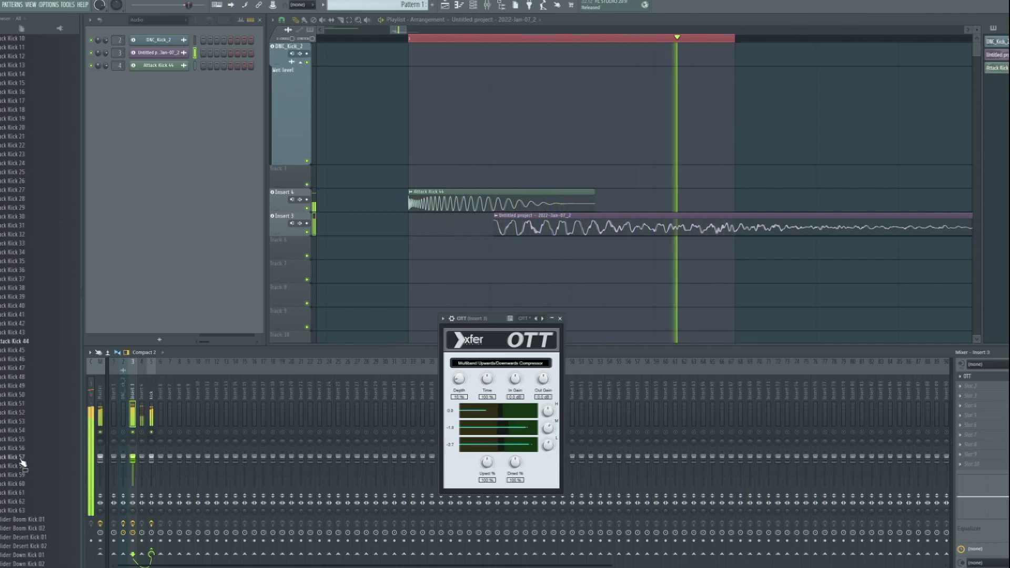
right_click(143, 431)
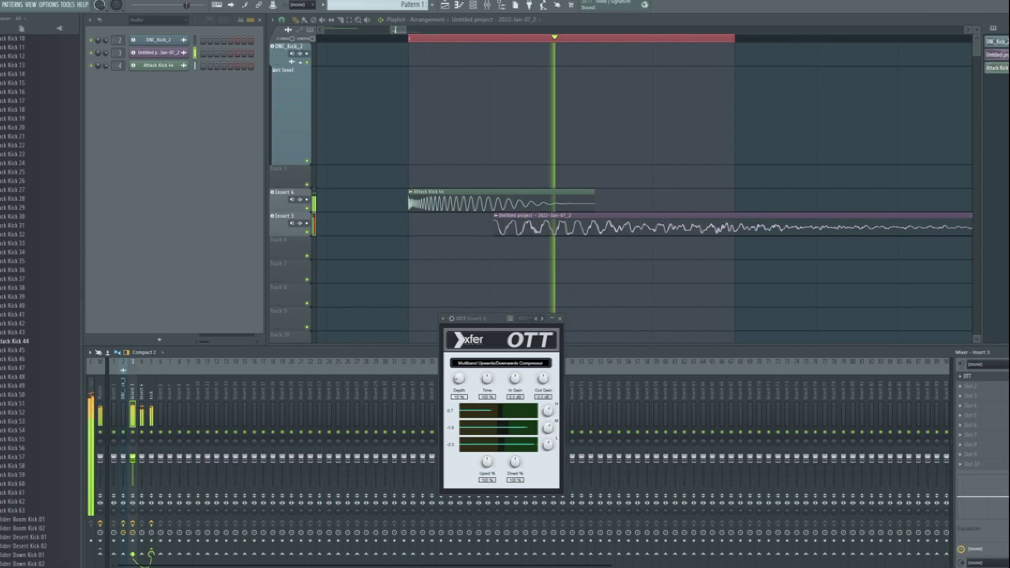
left_click(560, 319)
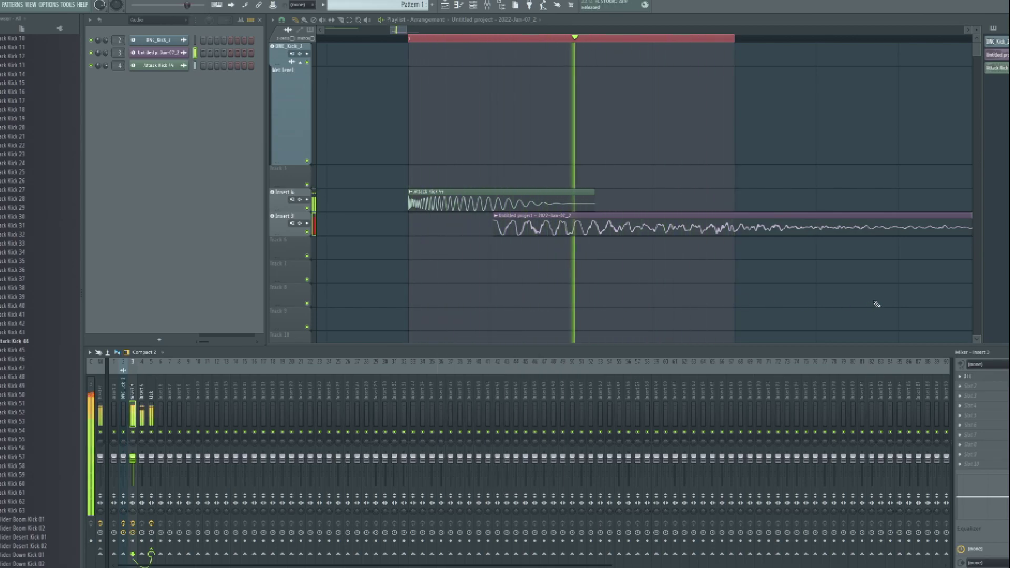
key("space")
key("space")
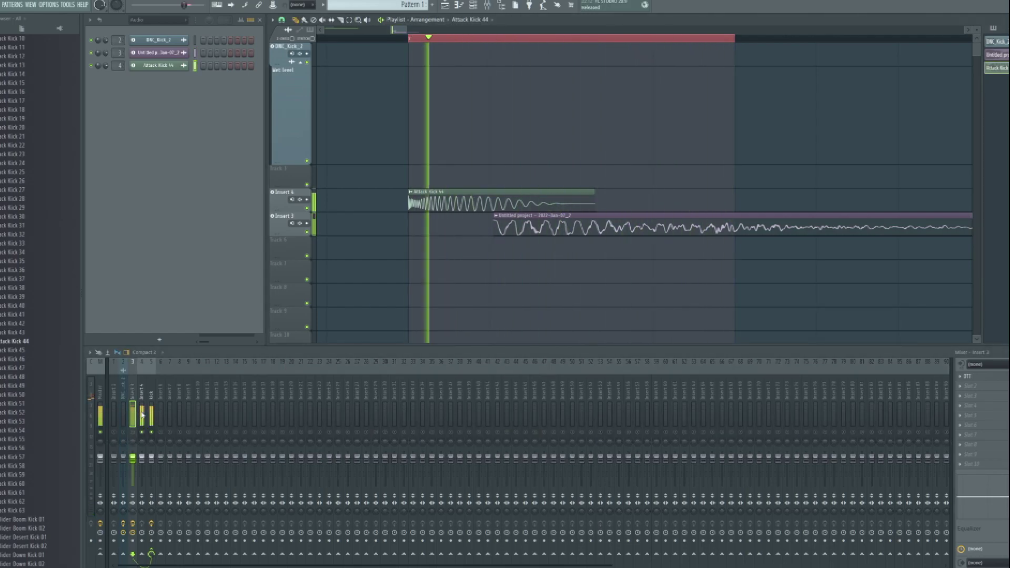
- Add Fruity Reeverb 2 to the attack kick's Insert 4 and create an automation clip for its wet level
left_click(142, 415)
left_click(969, 376)
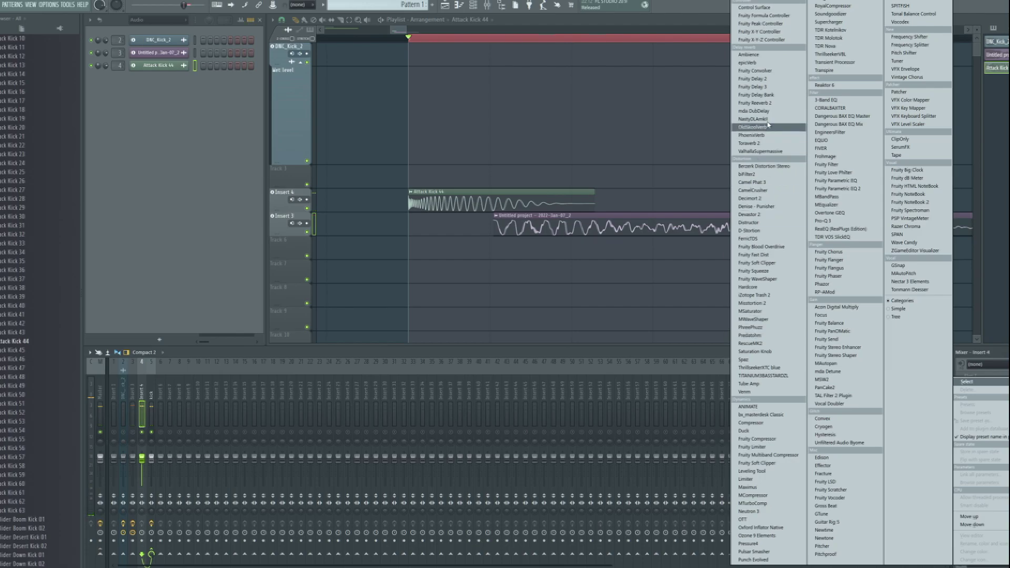
left_click(772, 104)
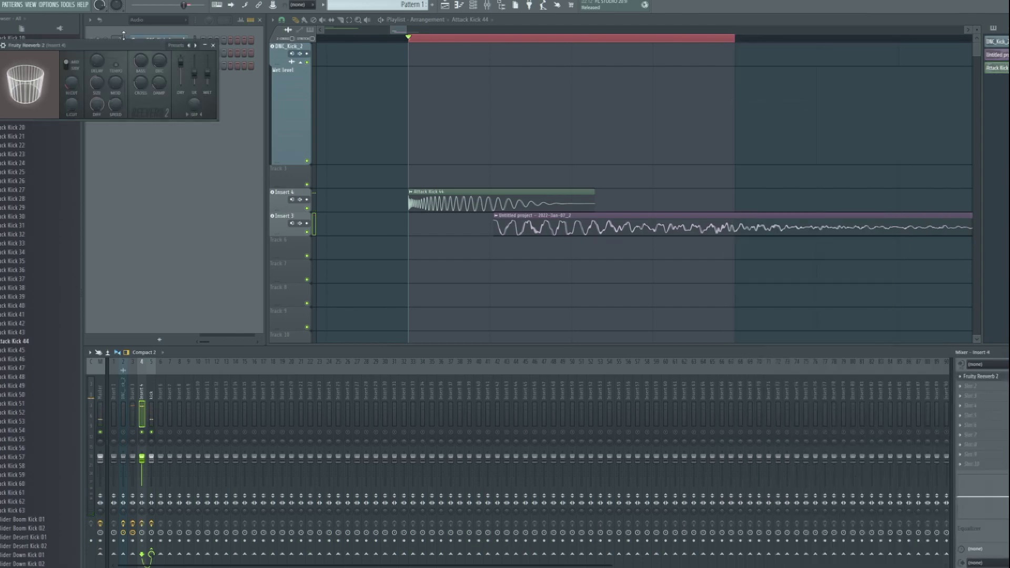
left_click_drag(124, 45, 422, 258)
right_click(505, 299)
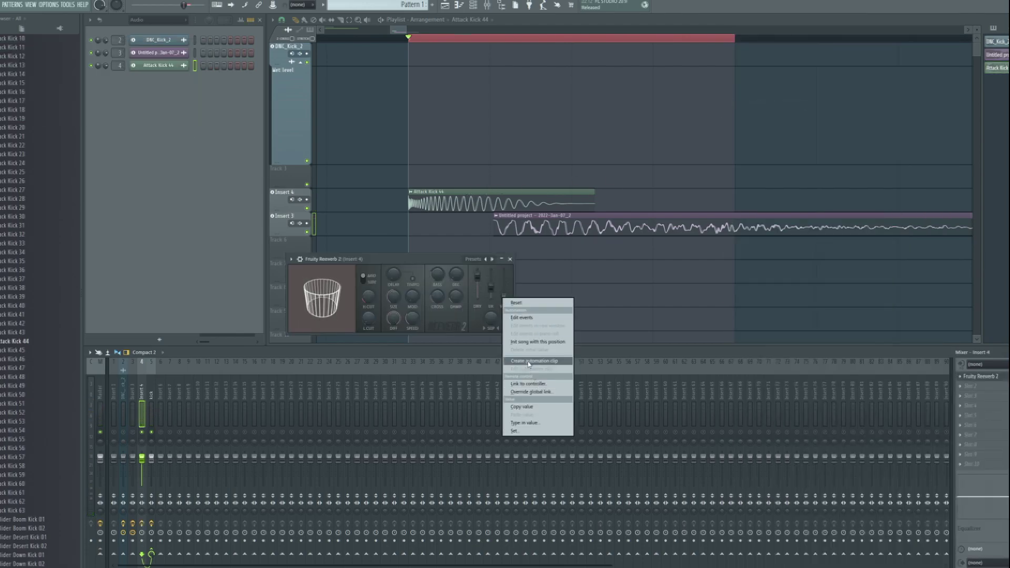
left_click(528, 361)
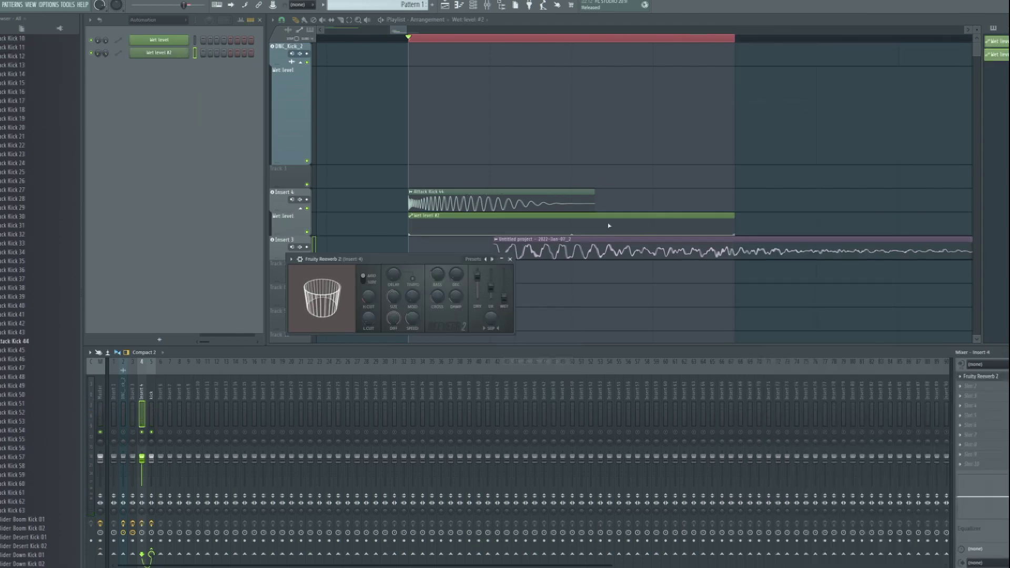
- Shape the new wet level automation to curve up from zero and keep rising more gently to the clip's end
double_click(452, 215)
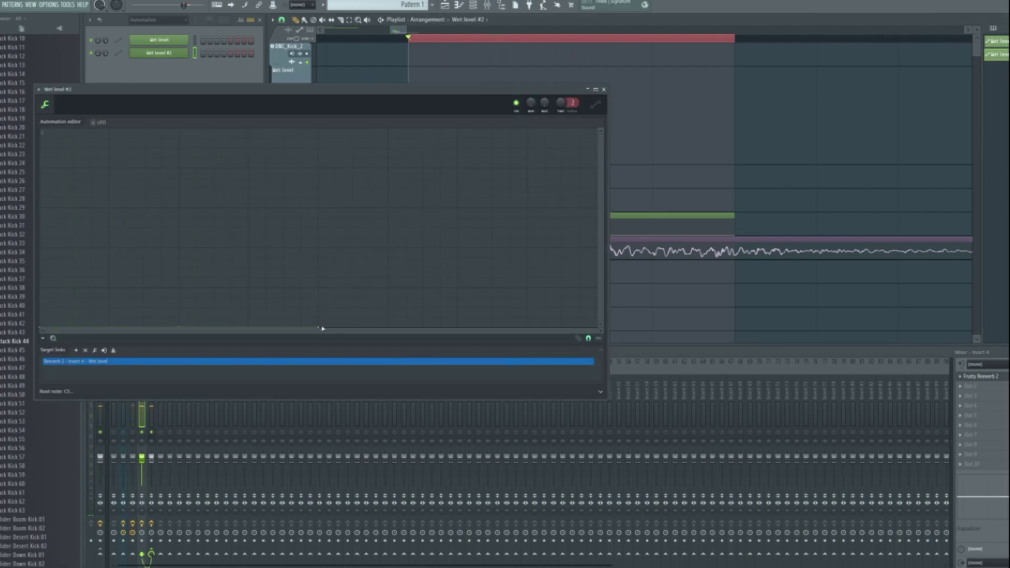
left_click_drag(322, 308, 321, 209)
key("space")
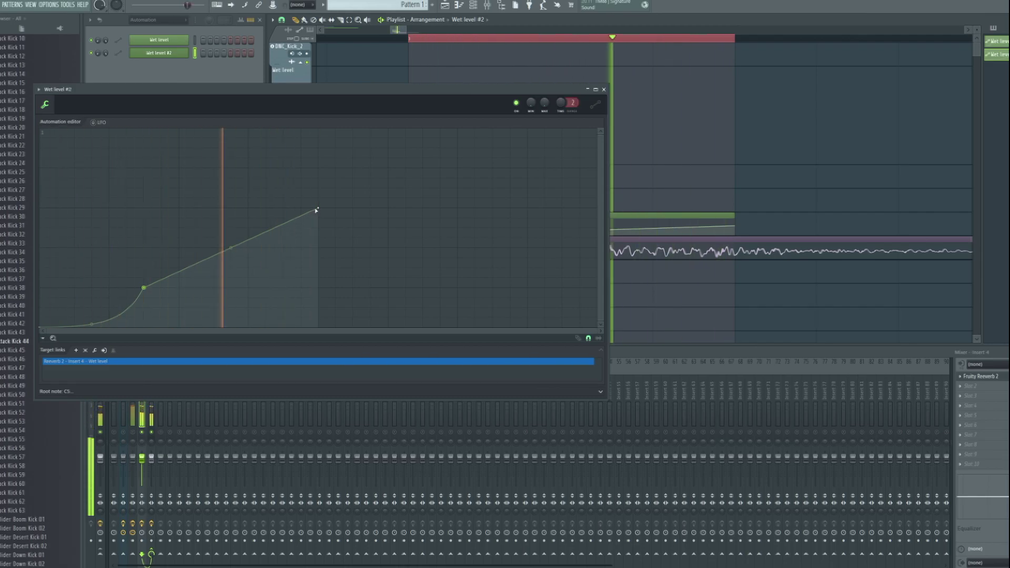
left_click_drag(318, 210, 319, 238)
left_click_drag(232, 261, 233, 253)
left_click(604, 90)
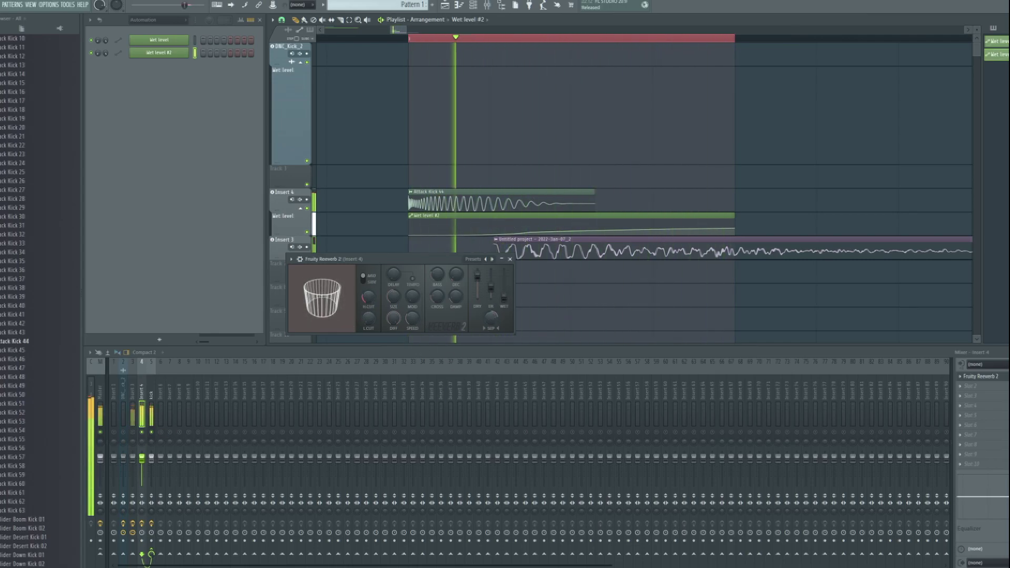
- Adjust the reverb's cut filter, take Insert 4 out of solo and play the full mix
mouse_move(368, 319)
left_mouse_down()
mouse_move(368, 298)
mouse_move(368, 320)
left_mouse_up()
right_click(142, 432)
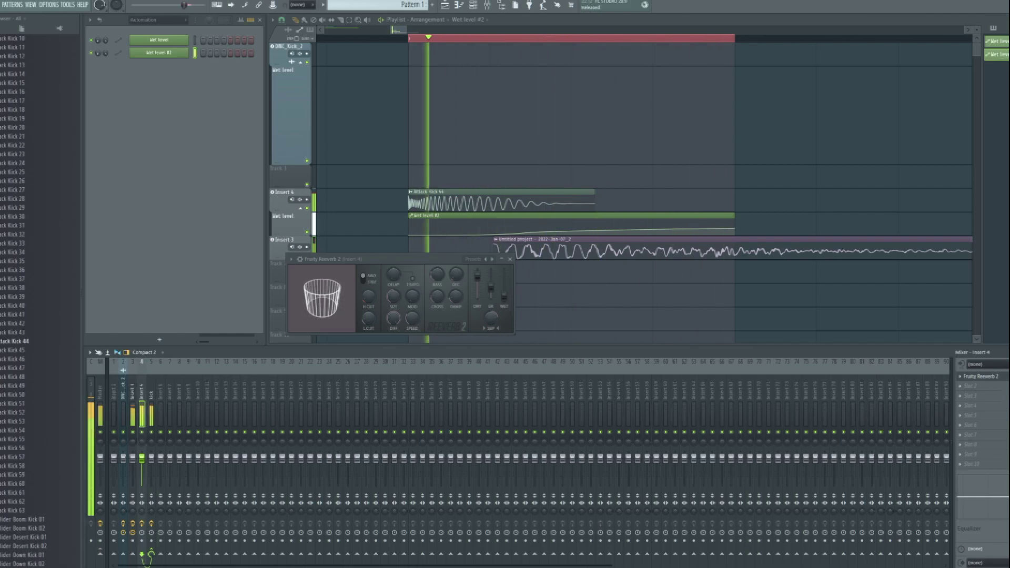
key("space")
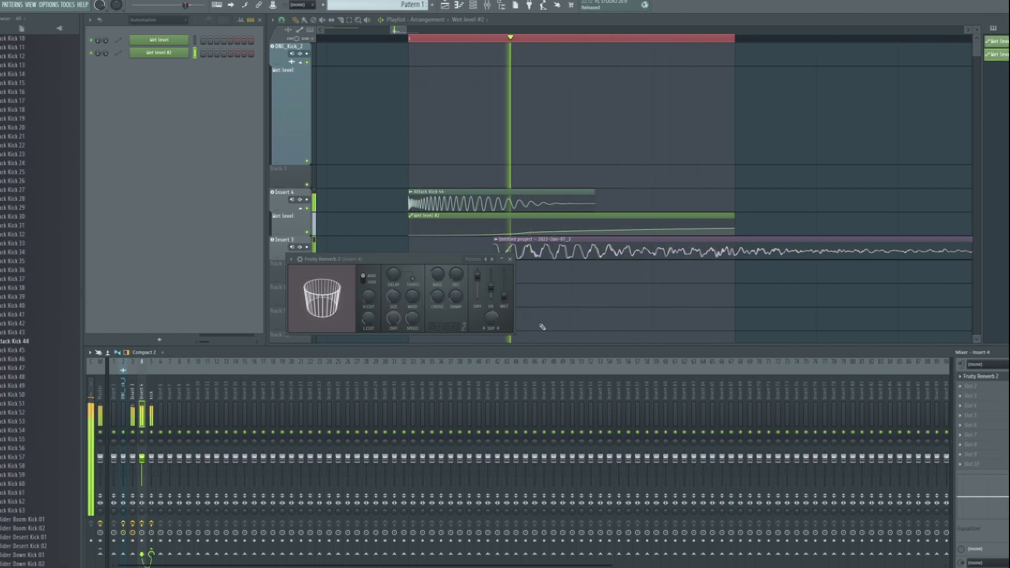
- Lower the middle and end points of the reverb's wet level automation curve
double_click(559, 222)
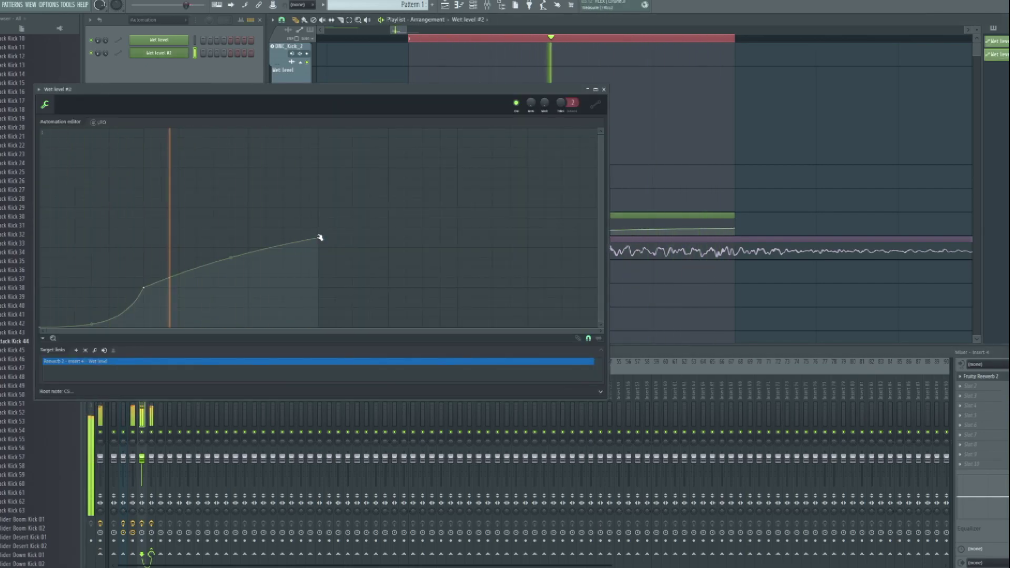
left_click_drag(144, 288, 144, 307)
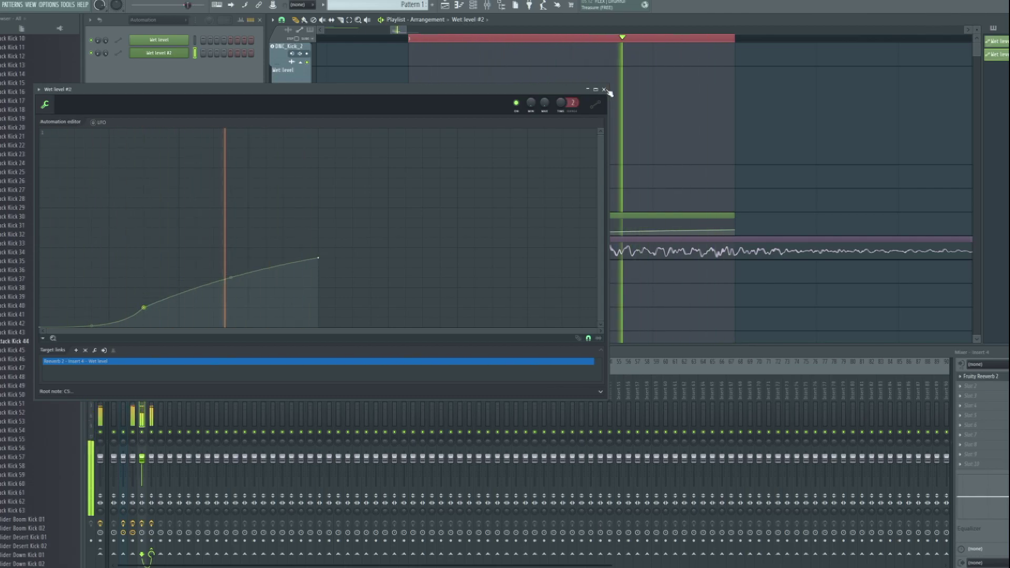
left_click(603, 90)
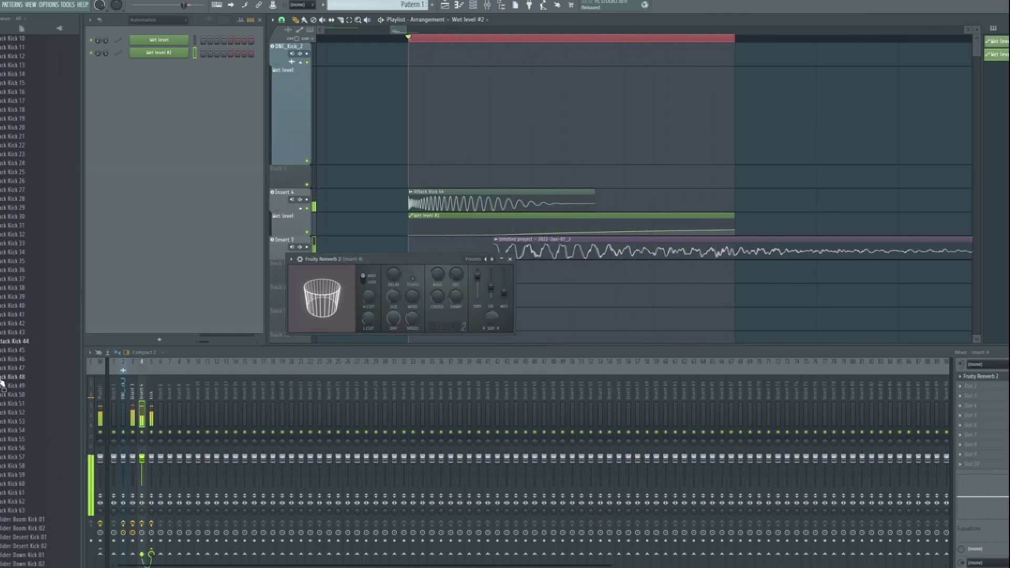
- Preview Collider Desert Ping 04 from the Percussion sample folder and place it on an audio track below the kick layers
scroll(2, 383, "up", 10)
left_click(6, 296)
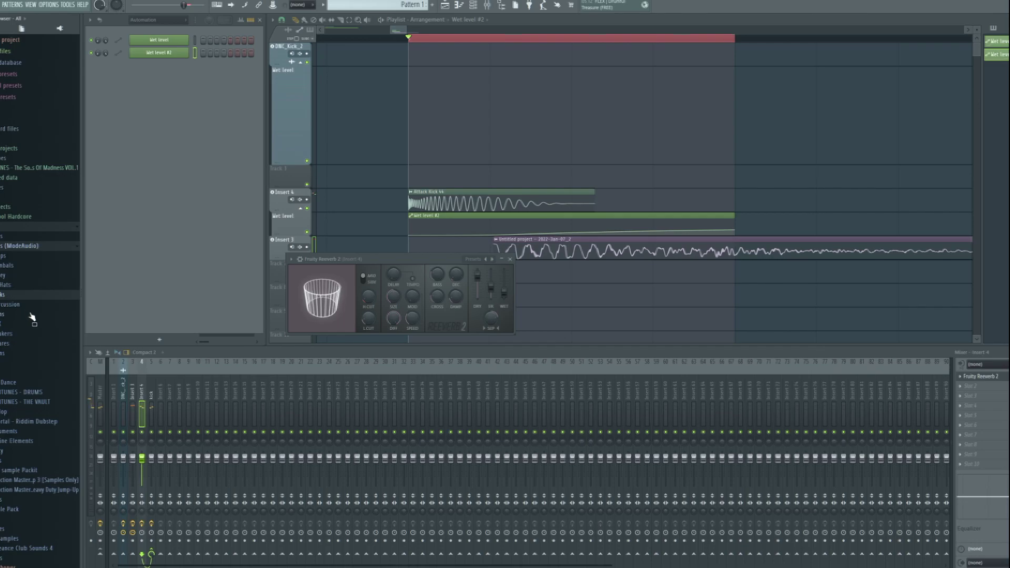
left_click(26, 307)
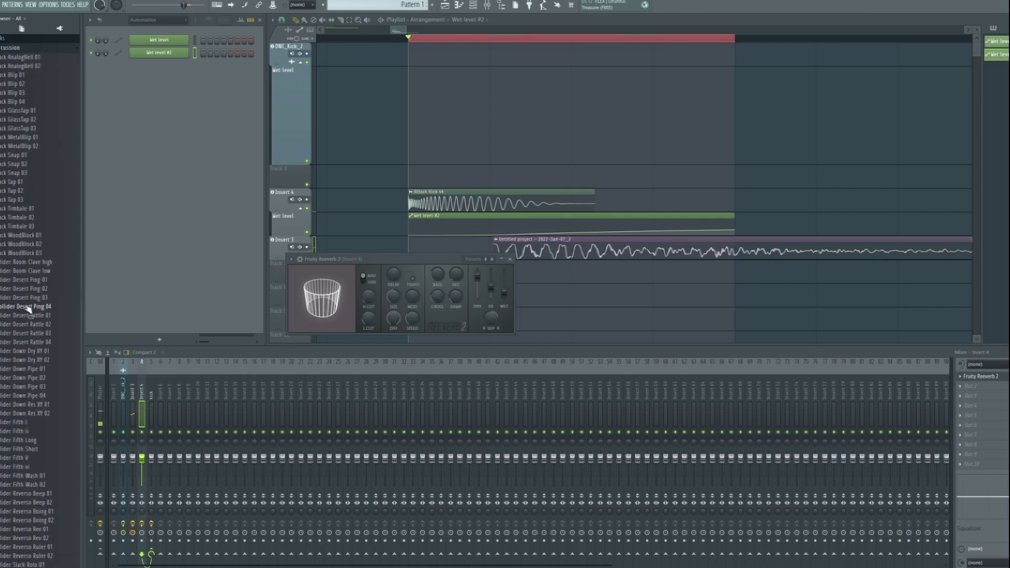
left_click(510, 259)
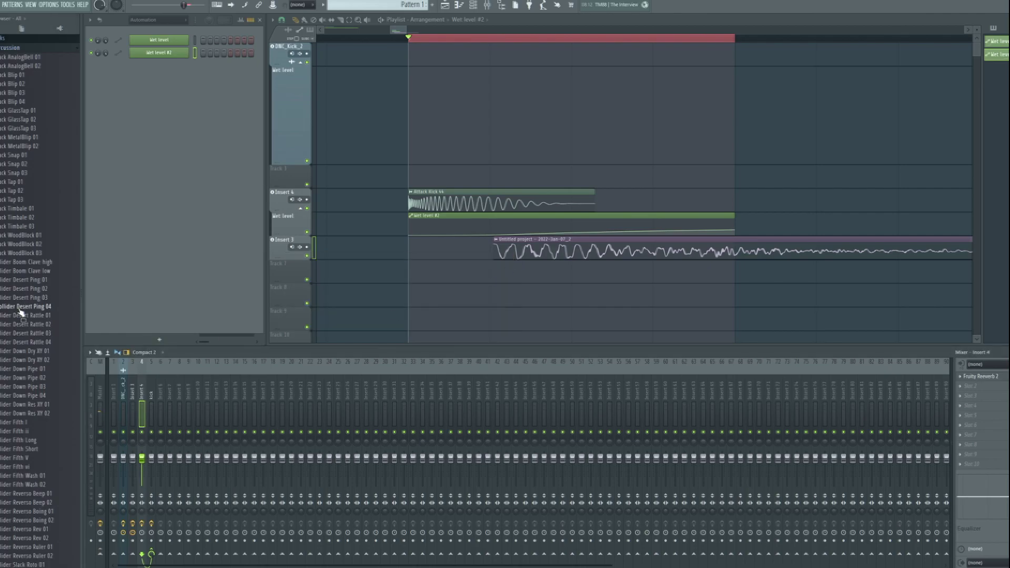
left_click_drag(290, 283, 289, 274)
left_click(492, 303)
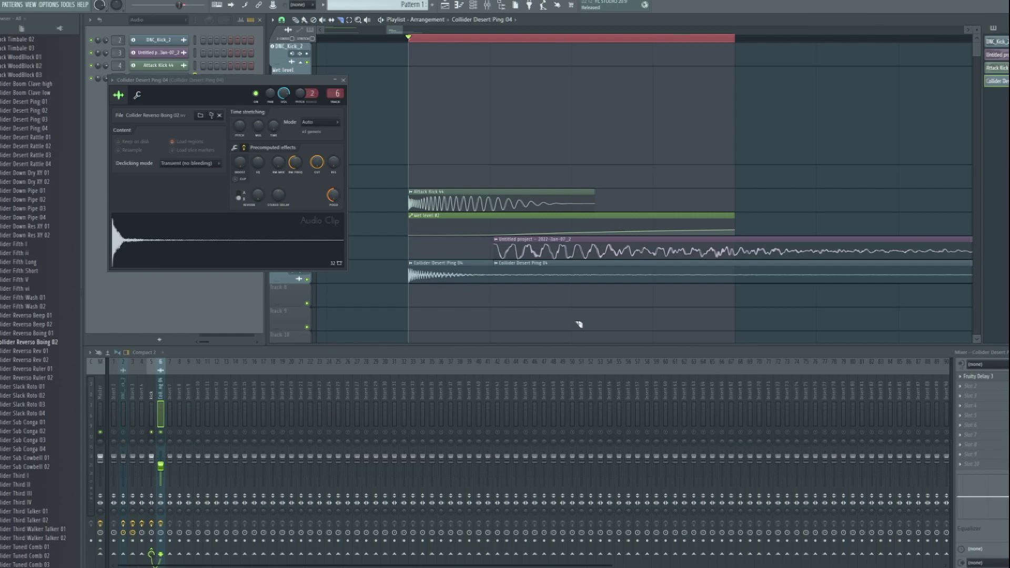
- Delete the second Collider Desert Ping 04 clip beneath the tail and play the loop
right_click(540, 278)
key("space")
key("space")
- Adjust the pogo pitch bend of the Attack Kick 44 clip while auditioning it during playback
double_click(459, 191)
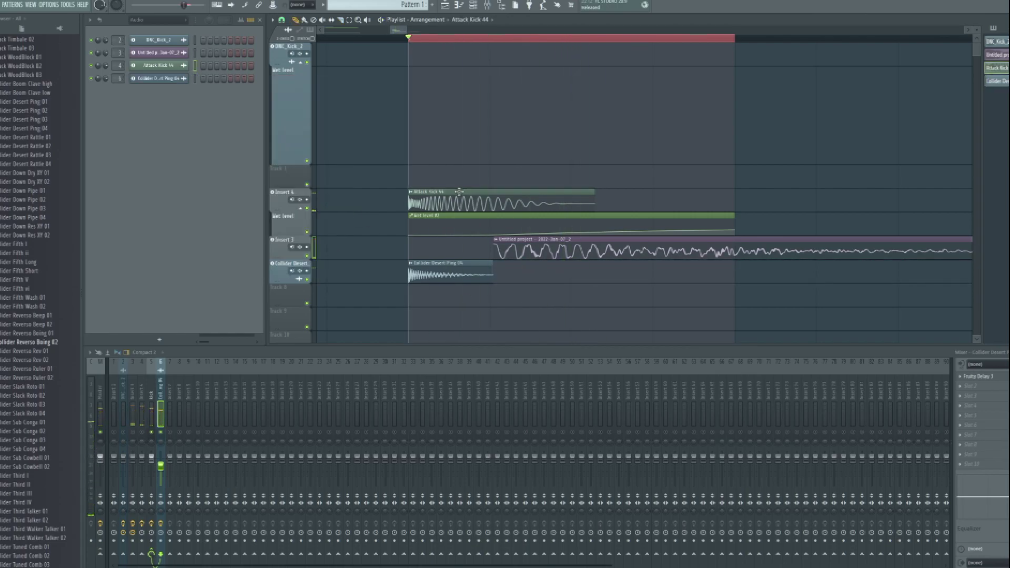
scroll(247, 196, "up", 3)
key("space")
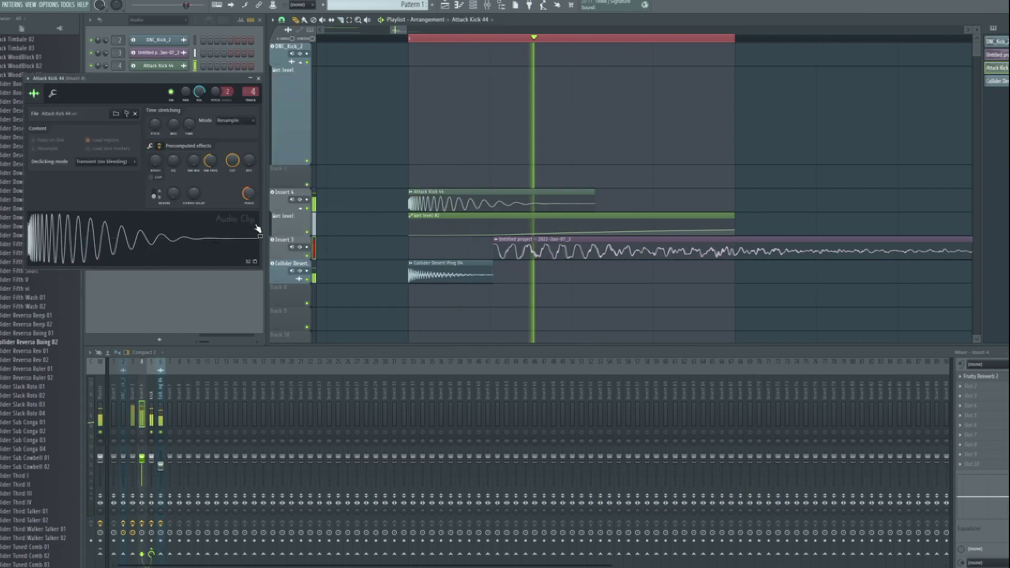
key("space")
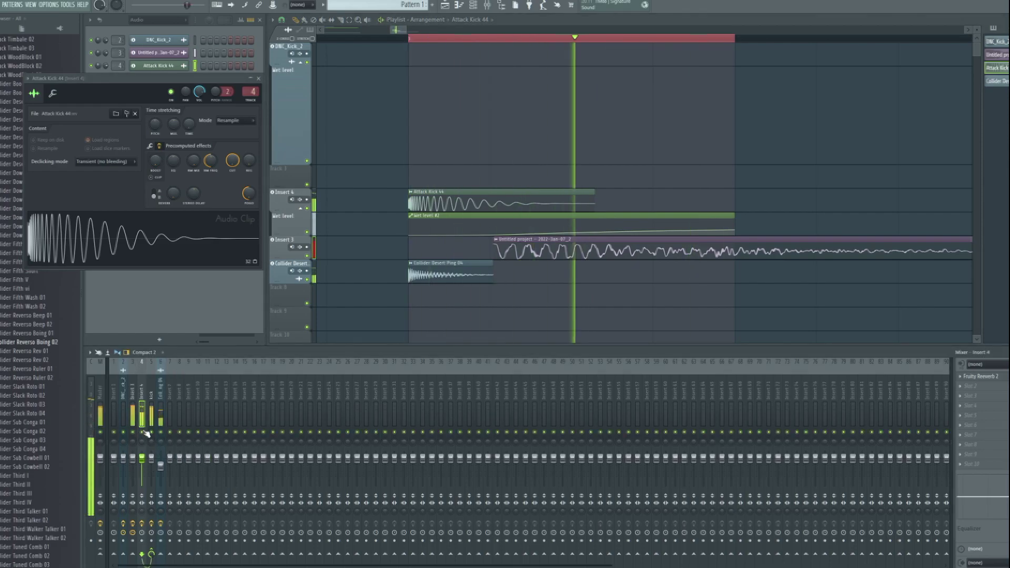
key("space")
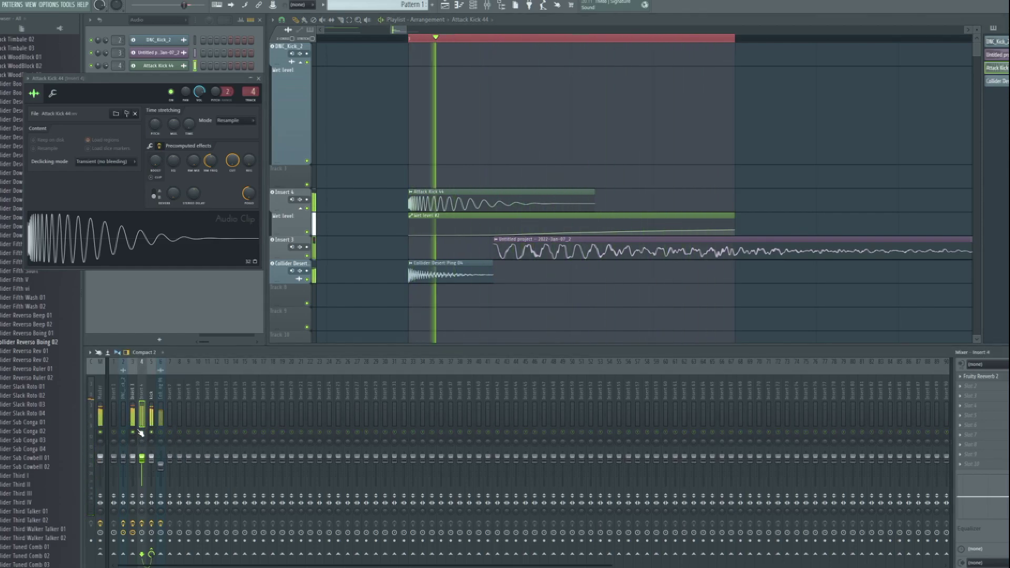
key("space")
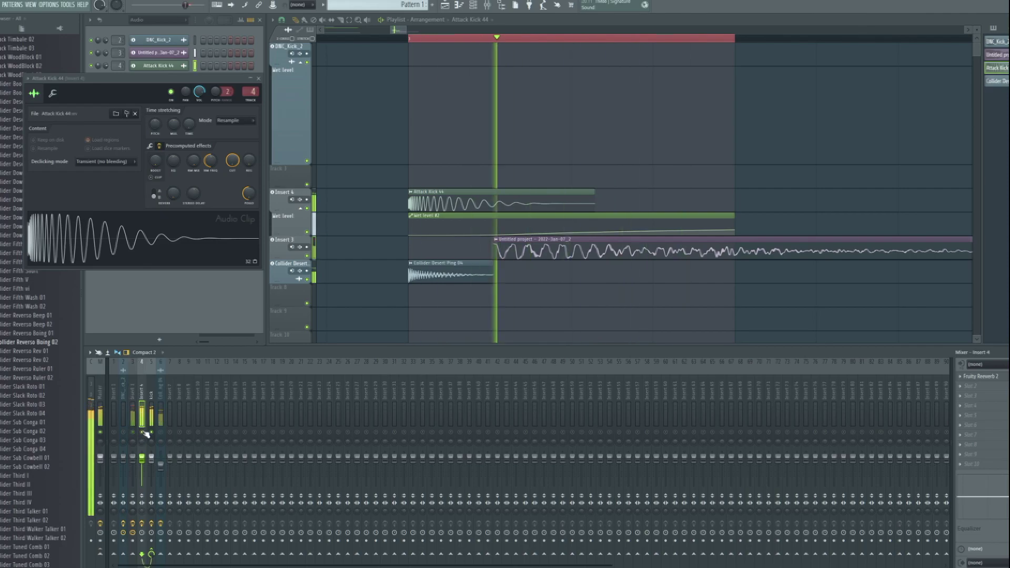
right_click(247, 196)
left_click(257, 204)
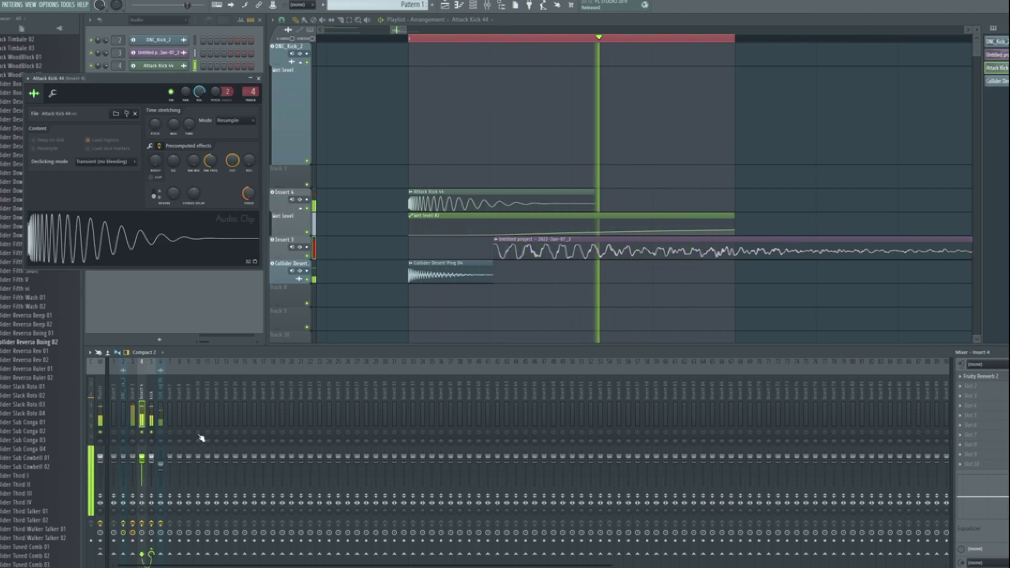
- Replace the sample in the Collider Desert Ping 04 clip with Collider Slack Roto 04
left_click(306, 279)
double_click(423, 268)
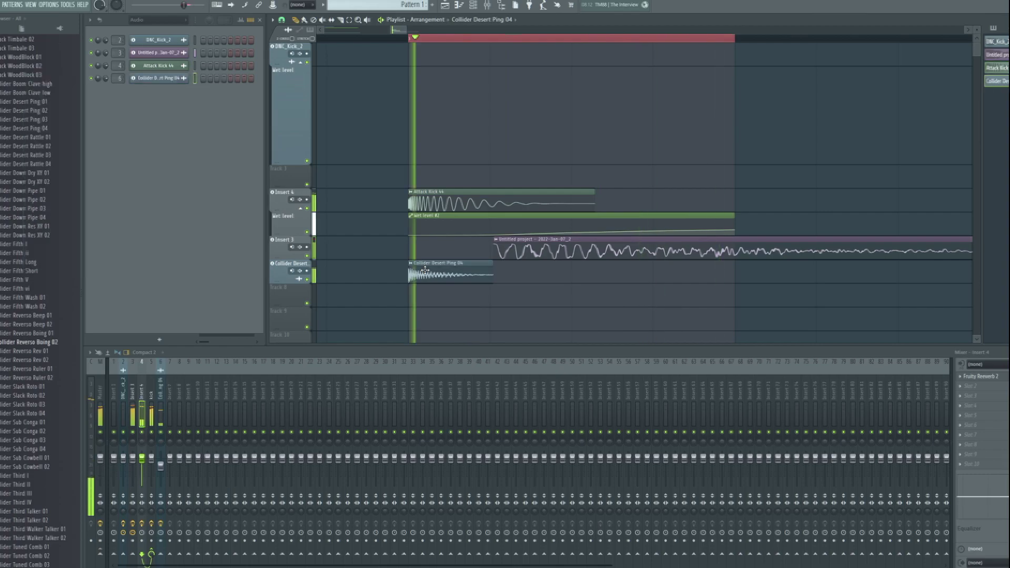
scroll(42, 421, "down", 7)
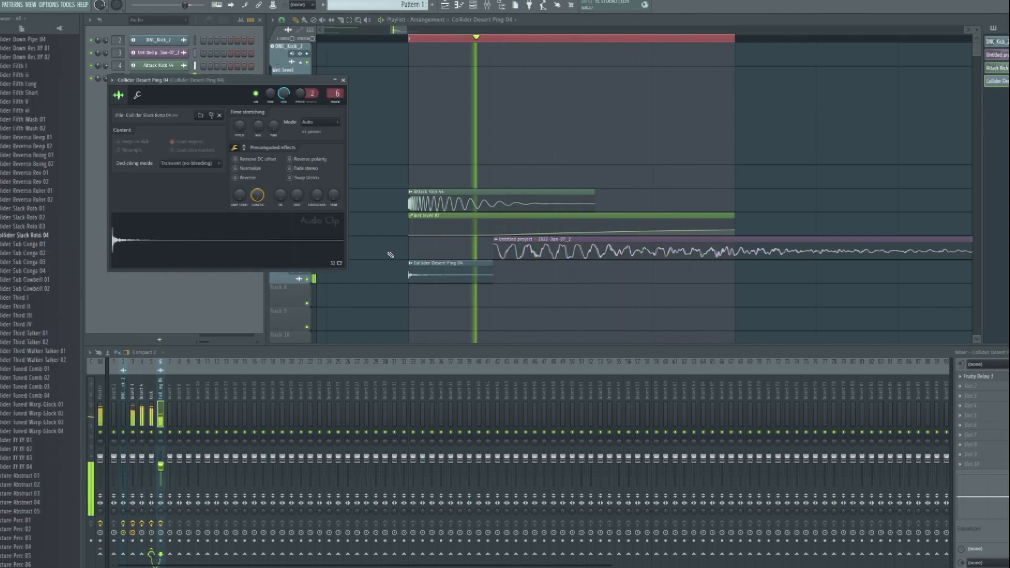
scroll(251, 162, "down", 2)
- Raise the percussion sample's pogo pitch bend and lower its mixer level slightly during playback
left_click_drag(333, 195, 334, 152)
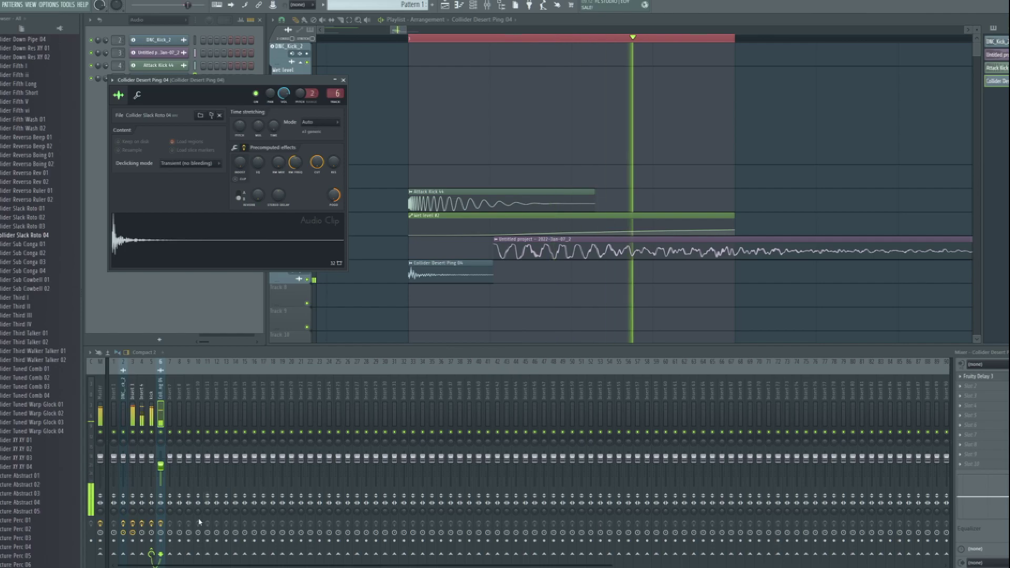
left_click(137, 94)
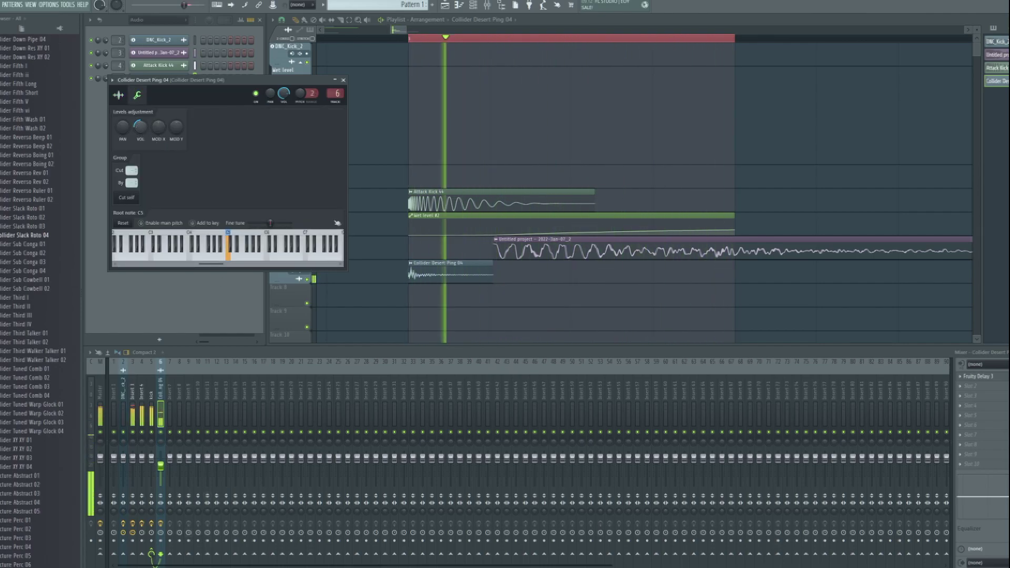
left_click(343, 80)
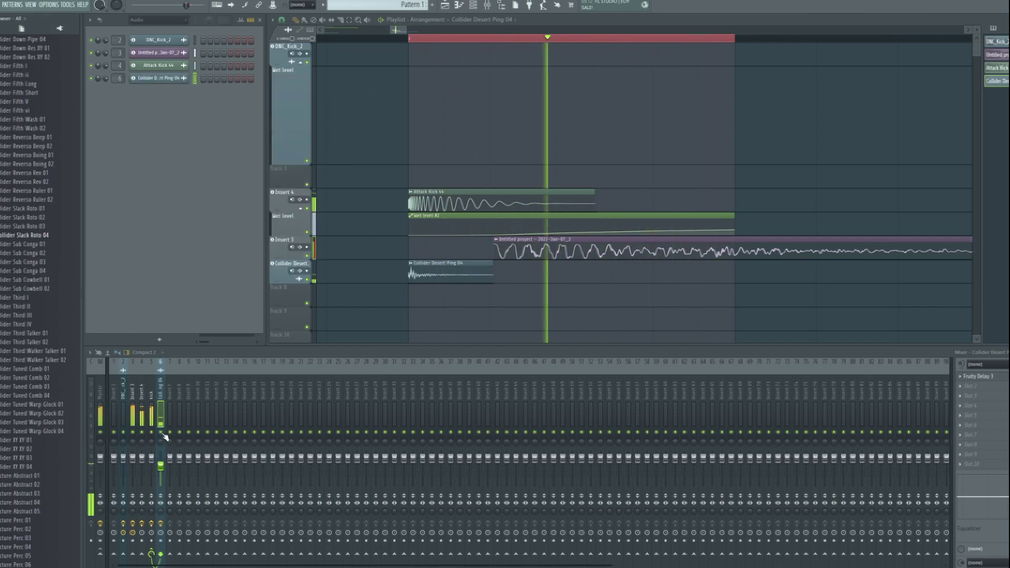
key("space")
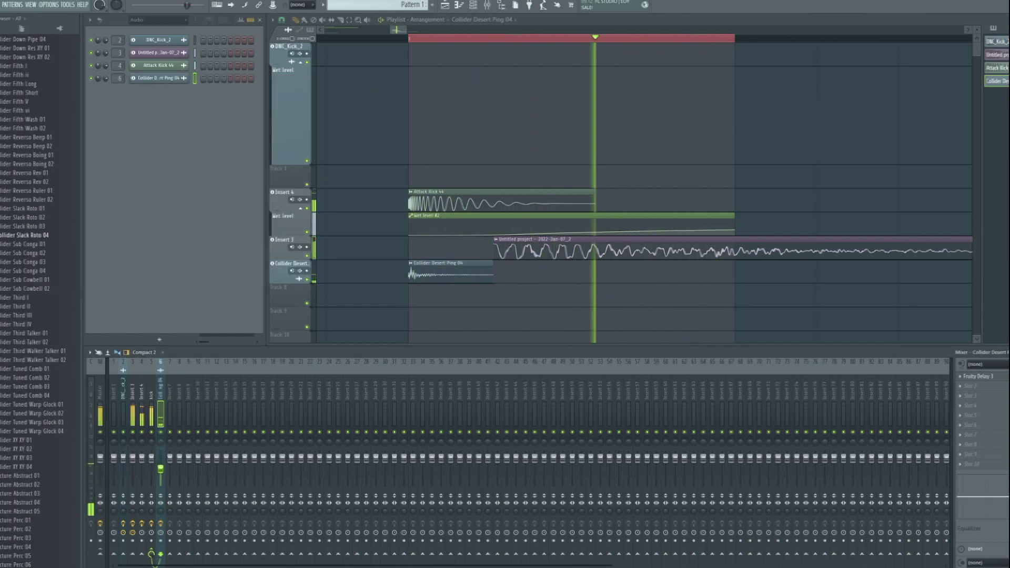
- Try toggling the Reverse effect on the resampled tail clip and audition it
double_click(721, 244)
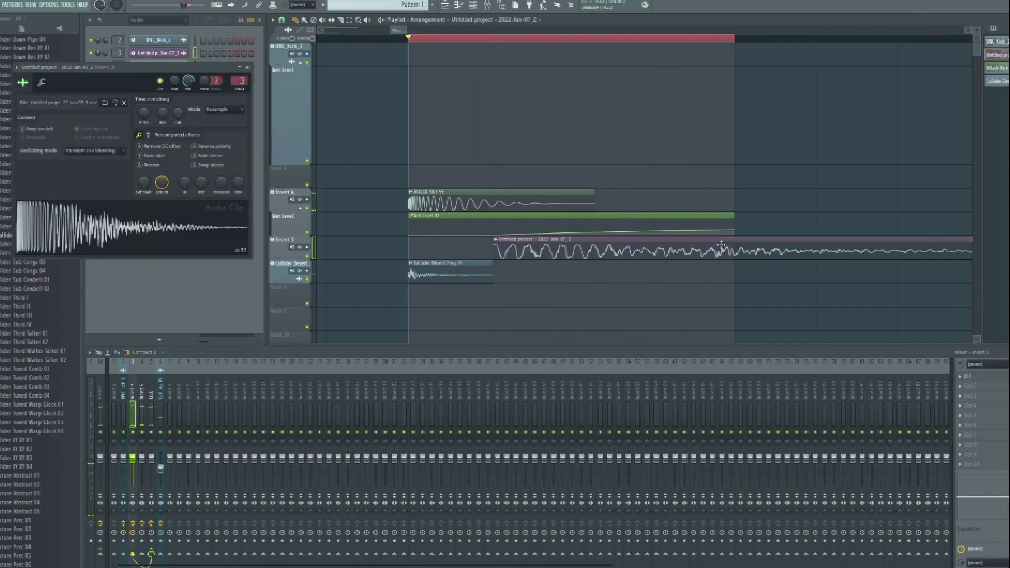
left_click(154, 162)
left_click(154, 162)
key("space")
key("s")
key("space")
left_click(813, 295)
right_click(816, 295)
- Compare the full mix with Insert 3 in solo during playback
key("space")
key("space")
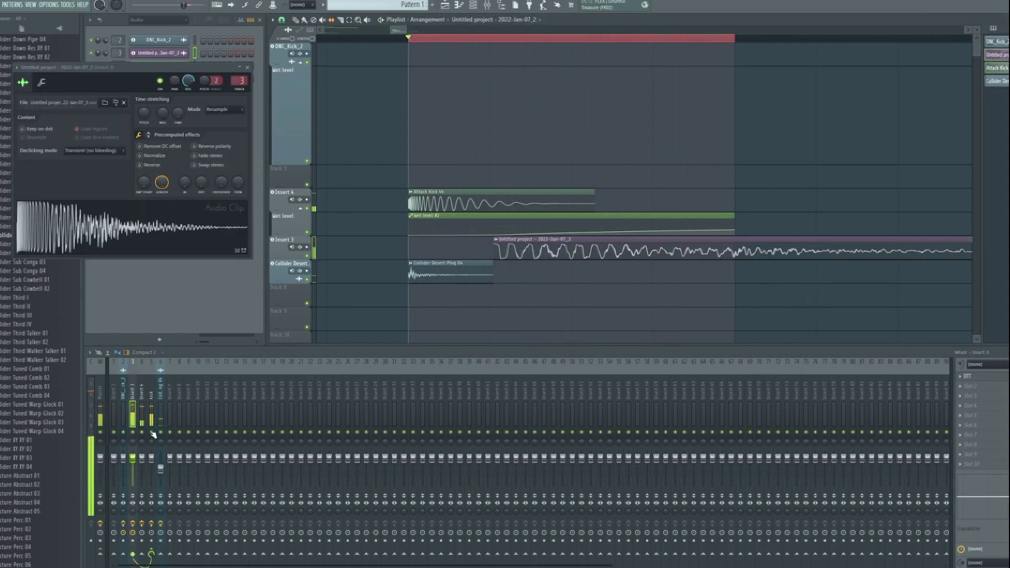
key("space")
key("space")
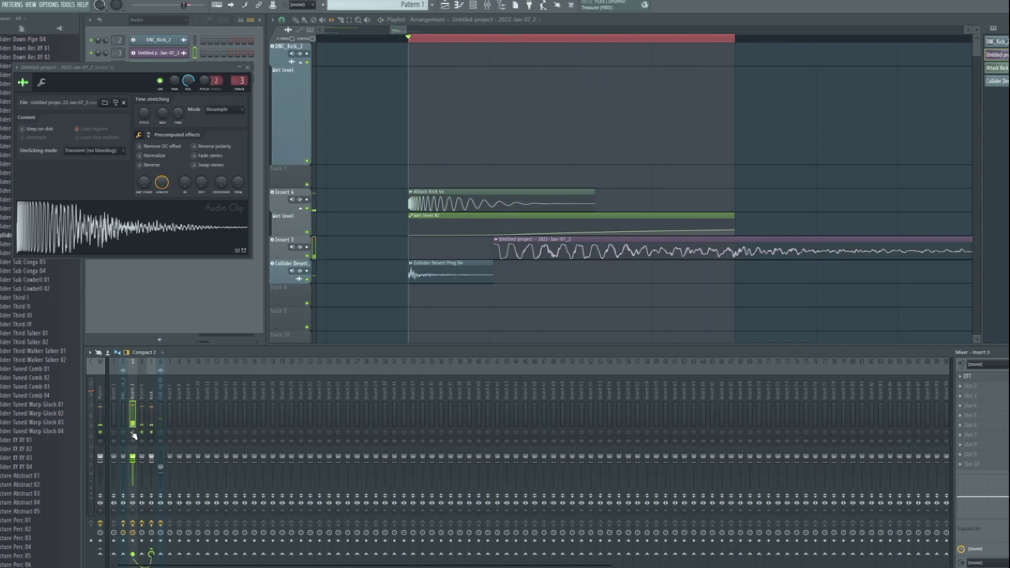
key("space")
- Add Pro-Q 3 after OTT on Insert 3 and cut about 7 dB at around 203 Hz with a bell band
left_click(982, 390)
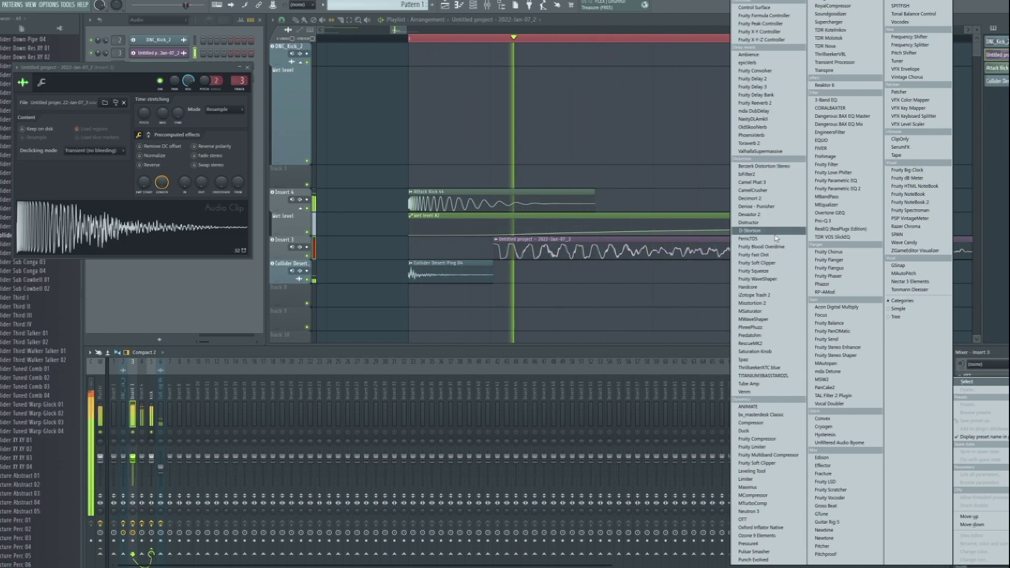
left_click_drag(823, 221, 824, 224)
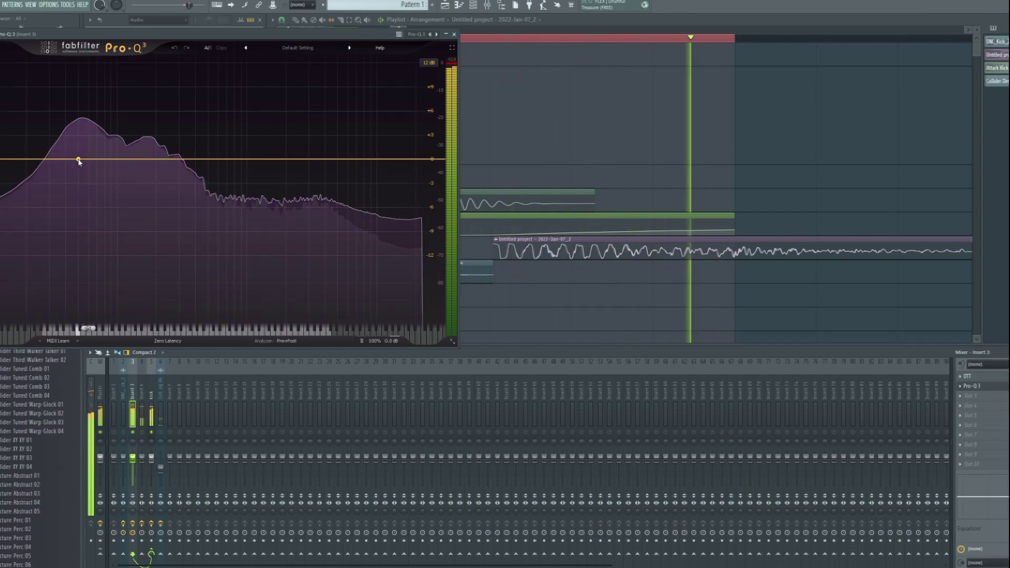
left_click_drag(118, 159, 145, 184)
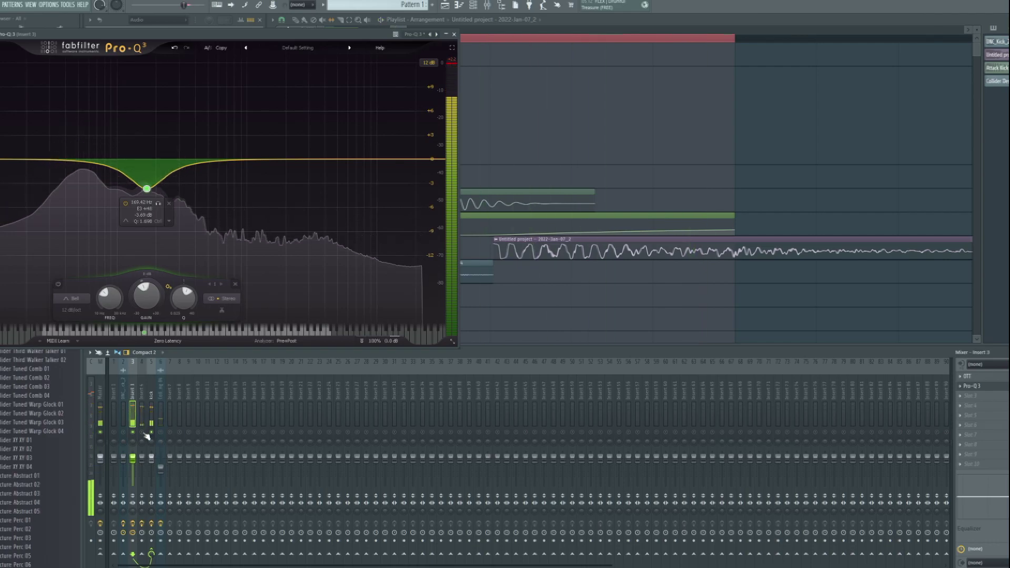
left_click_drag(147, 189, 157, 216)
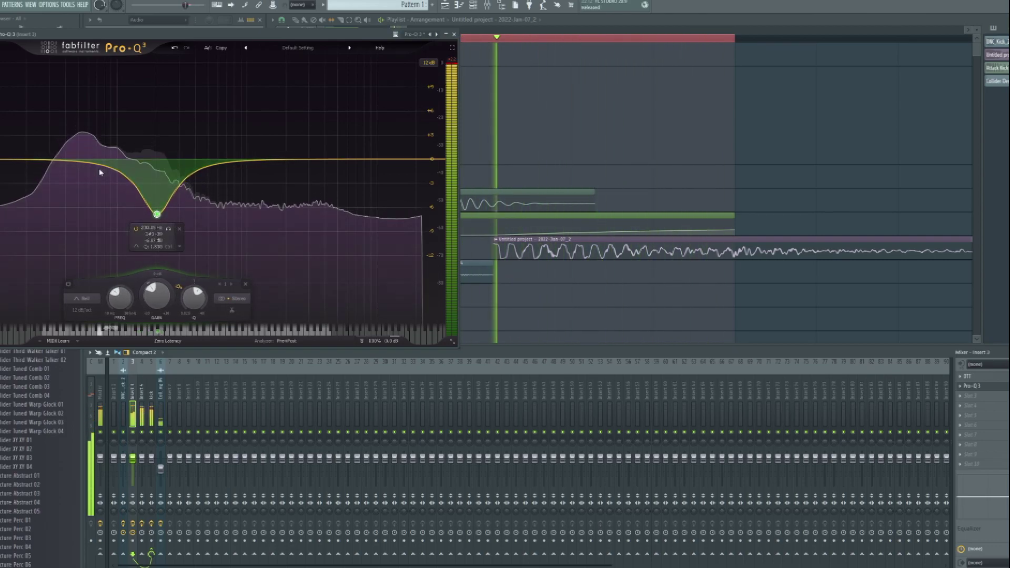
- Load SPAN in the last effect slot of the Master and inspect the mix's spectrum during playback
left_click(100, 396)
key("space")
left_click(960, 464)
mouse_move(974, 380)
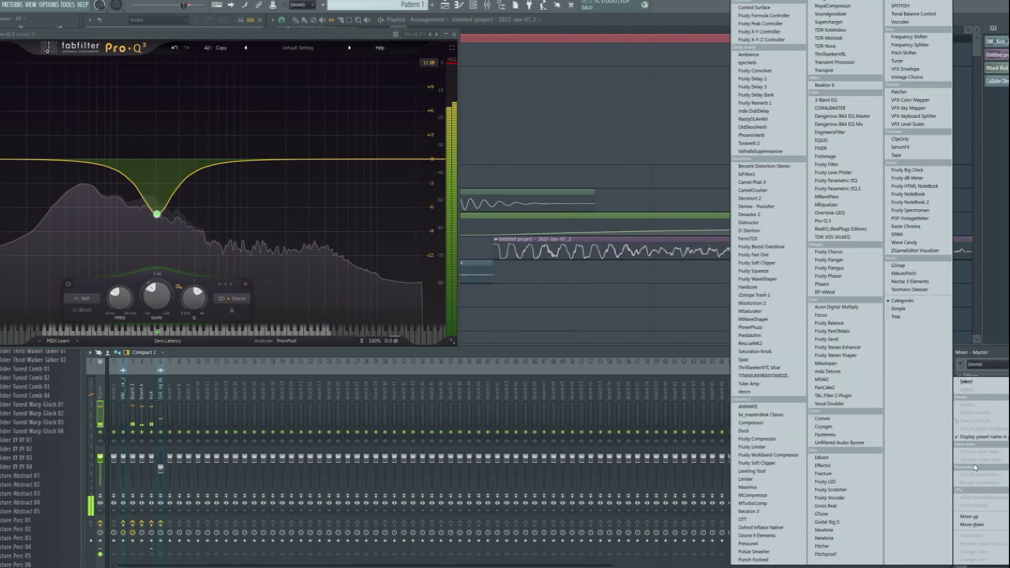
left_click(893, 233)
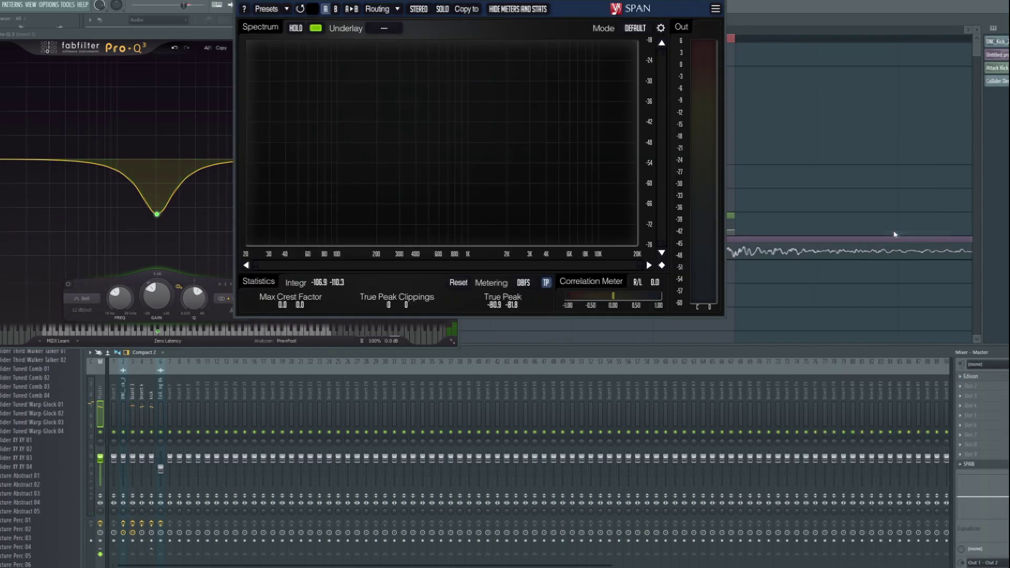
key("space")
left_click_drag(450, 1, 642, 128)
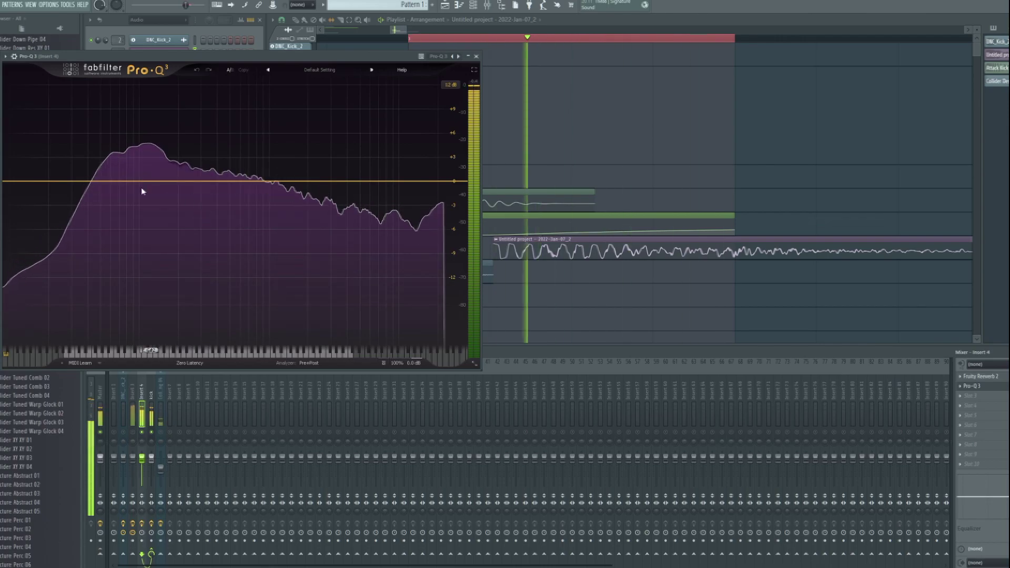
- Cut Insert 4 with a Pro-Q 3 bell at about 211 Hz, take it out of solo, and move the cut higher and deeper
left_click_drag(153, 182, 183, 219)
scroll(183, 219, "up", 5)
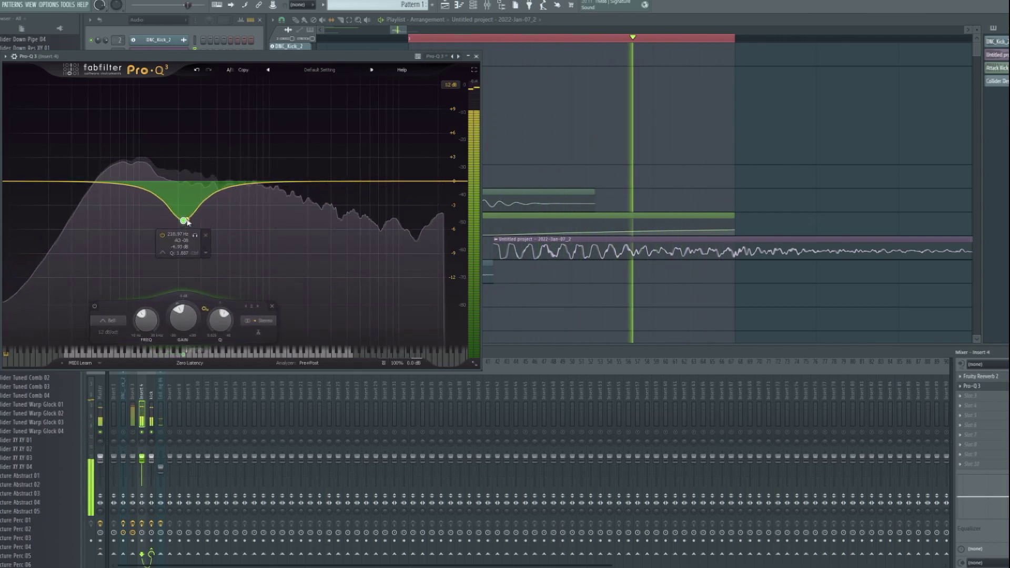
key("space")
right_click(151, 432)
key("space")
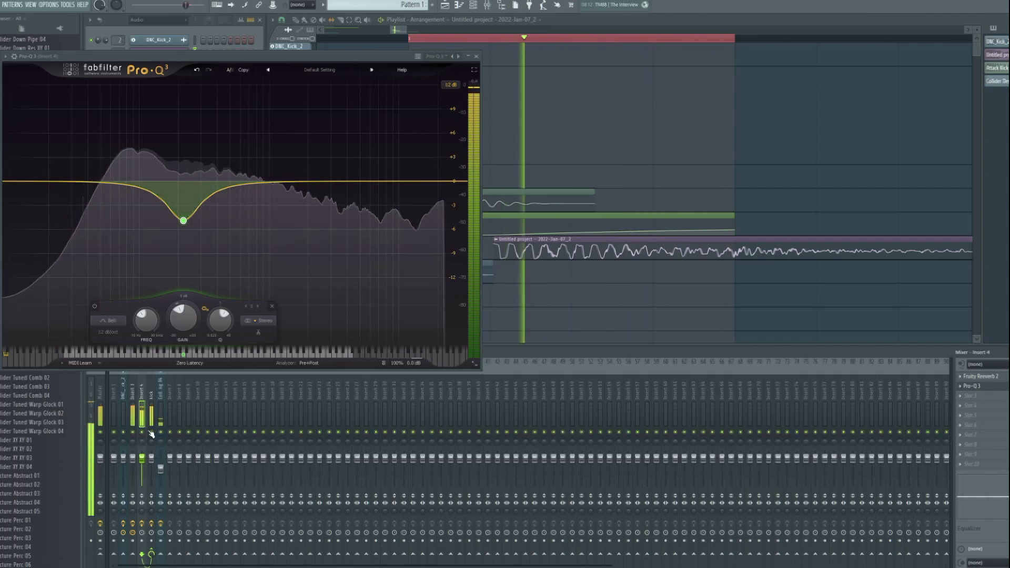
left_click_drag(186, 225, 205, 233)
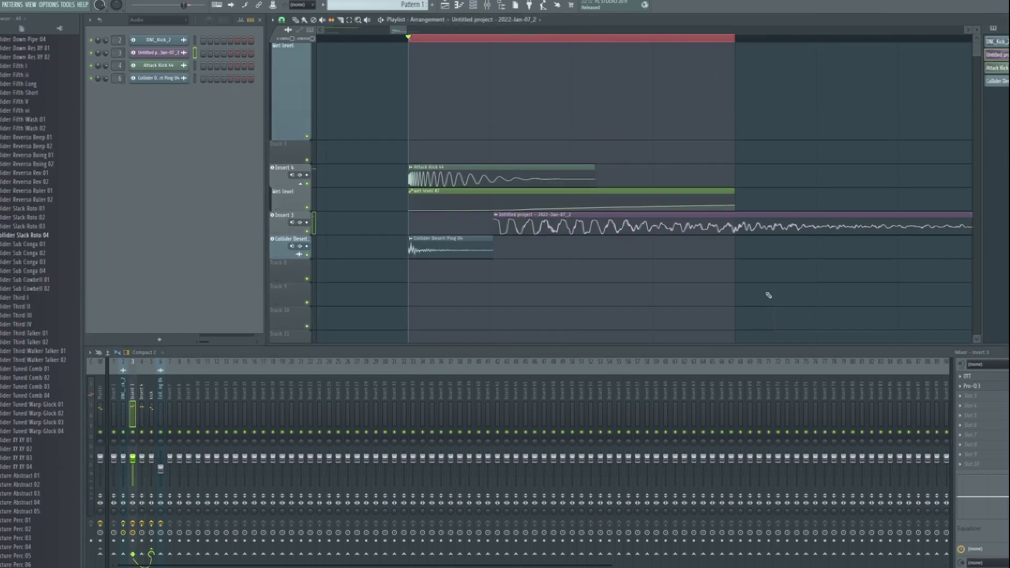
- Play the layered kick and rename mixer Insert 7 as "layer tail"
left_click_drag(769, 295, 717, 320)
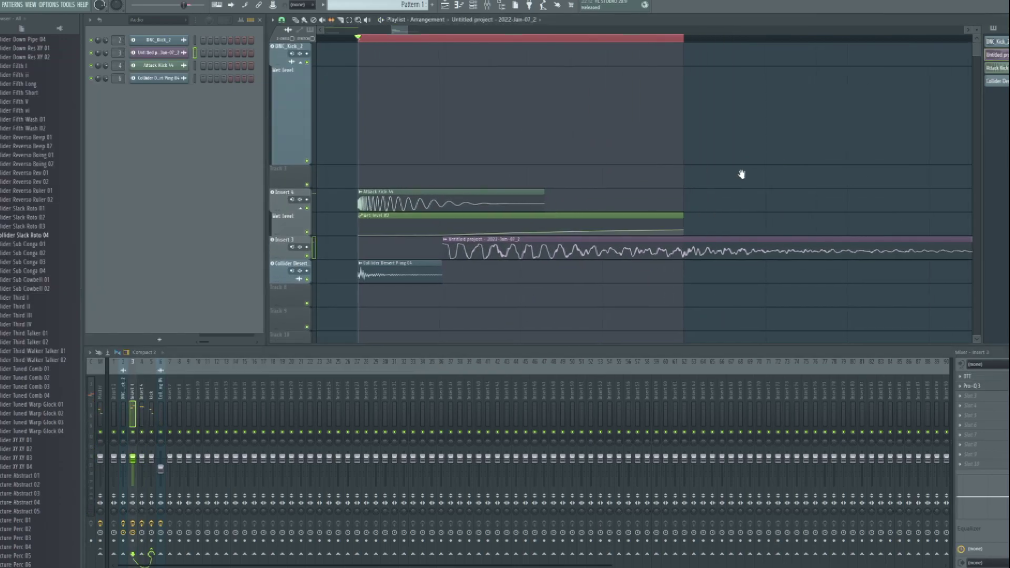
key("space")
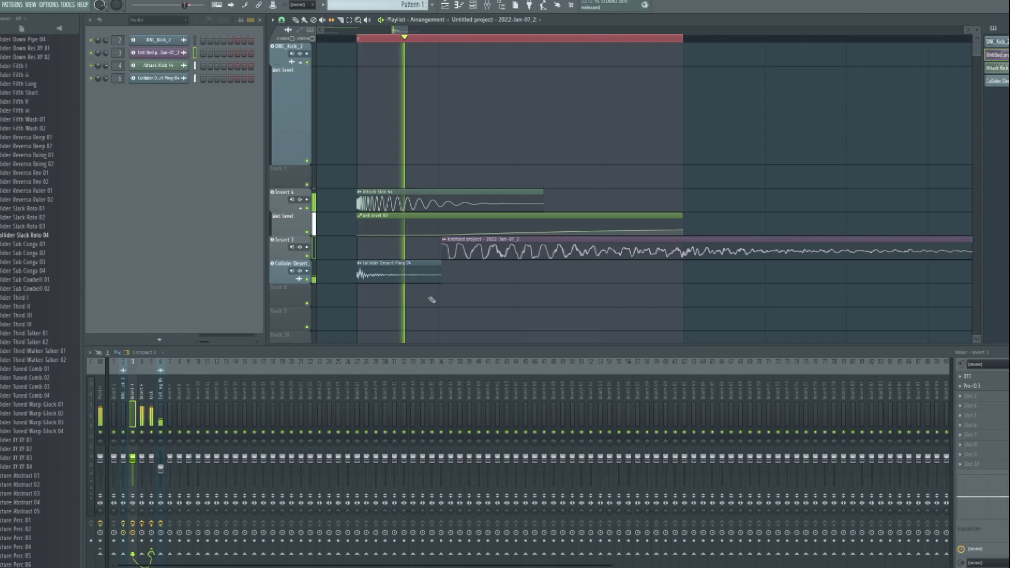
left_click(170, 414)
double_click(171, 415)
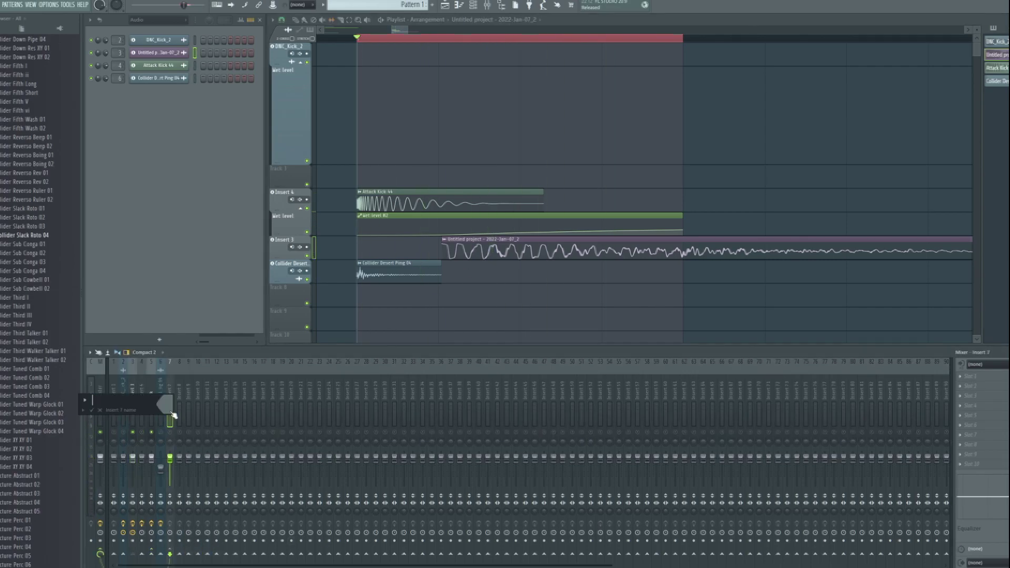
type("layer tail")
key("Return")
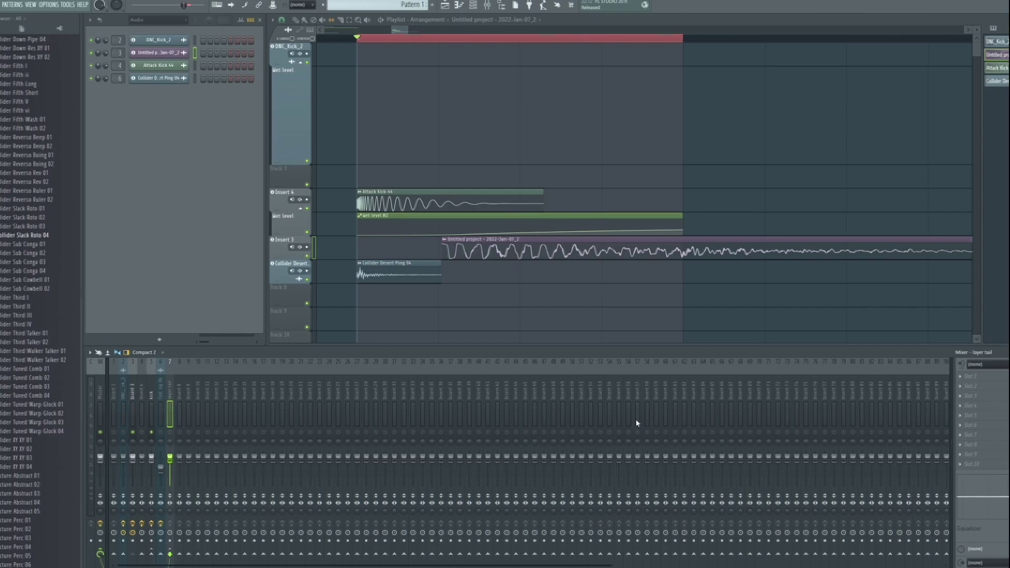
- Move the layer tail mixer track directly after Insert 3 and audition Insert 3 in solo
scroll(153, 357, "up", 2)
left_click_drag(253, 413, 192, 416)
key("space")
key("space")
key("space")
key("space")
right_click(175, 427)
key("space")
key("space")
- Play the loop to check Insert 3 and rename that mixer track as "tail"
left_click(178, 410)
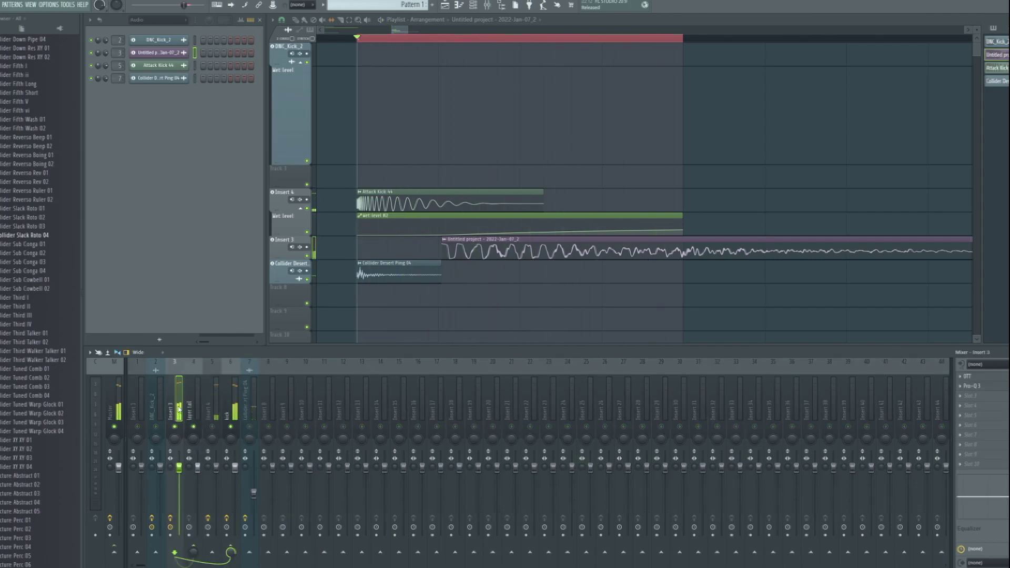
key("space")
key("space")
key("space")
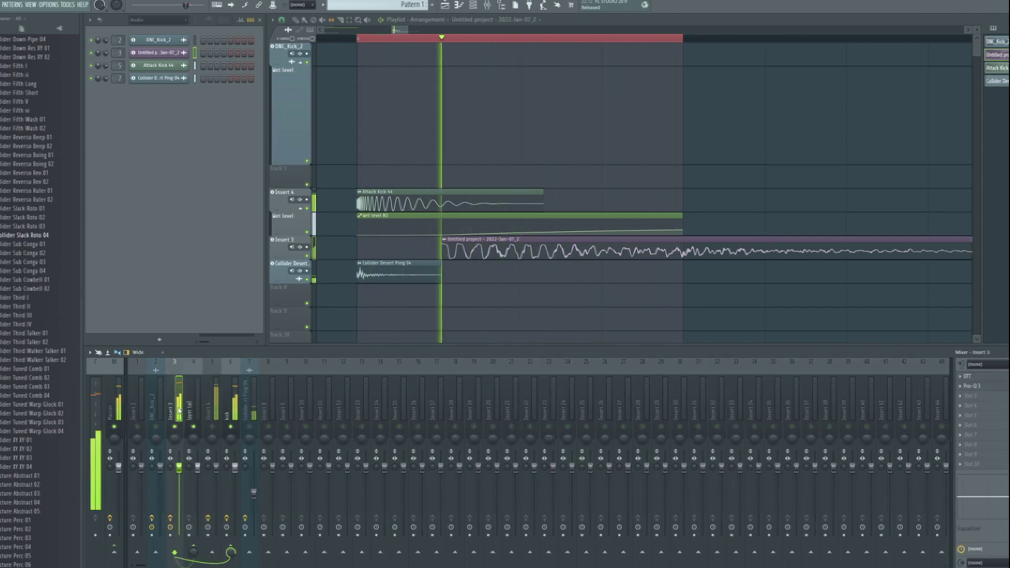
double_click(179, 410)
type("tail")
key("Return")
key("space")
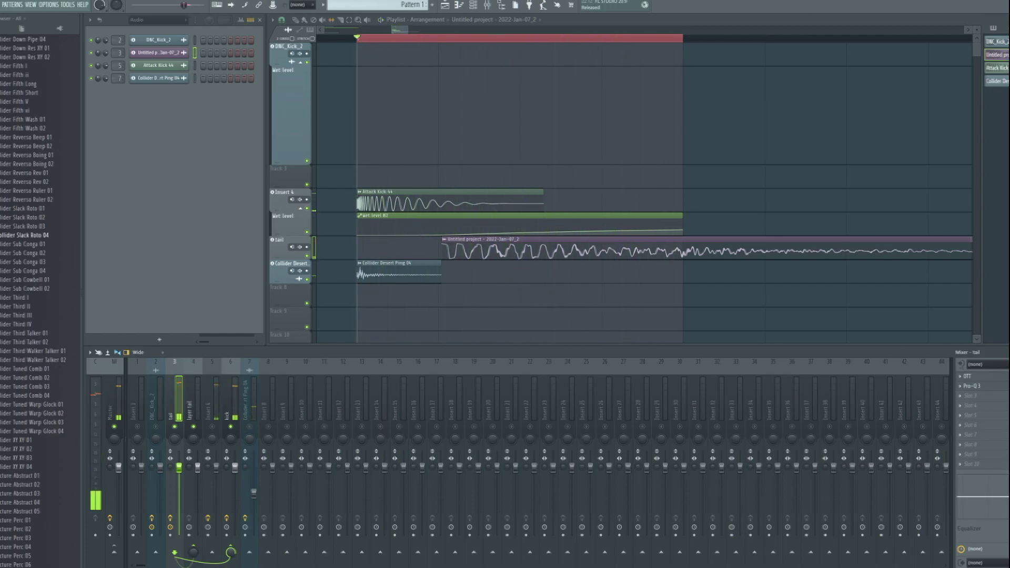
- Add Fruity Send to the last effect slot of the tail track and route it to layer tail
left_click(981, 462)
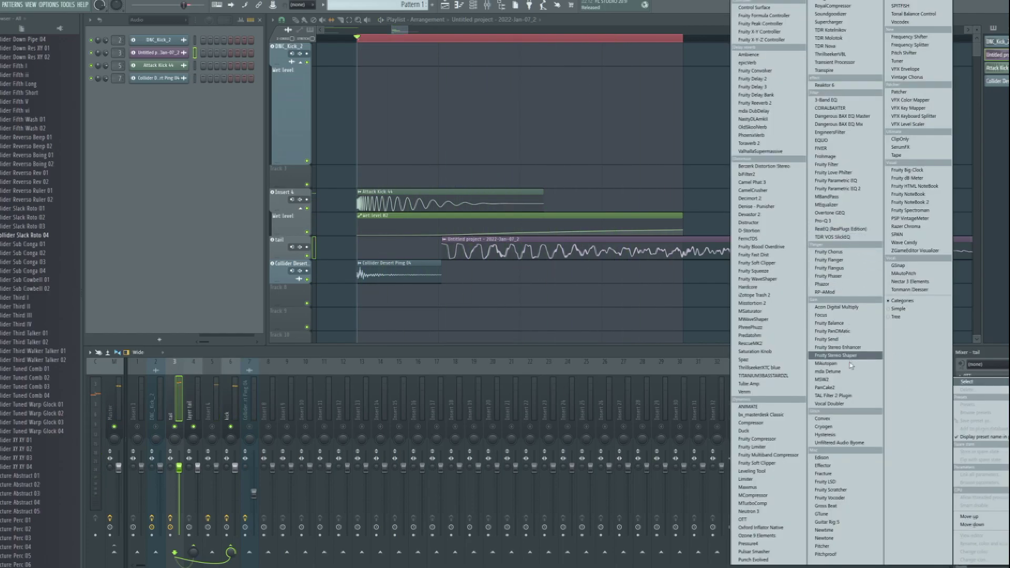
left_click(840, 340)
left_click(22, 54)
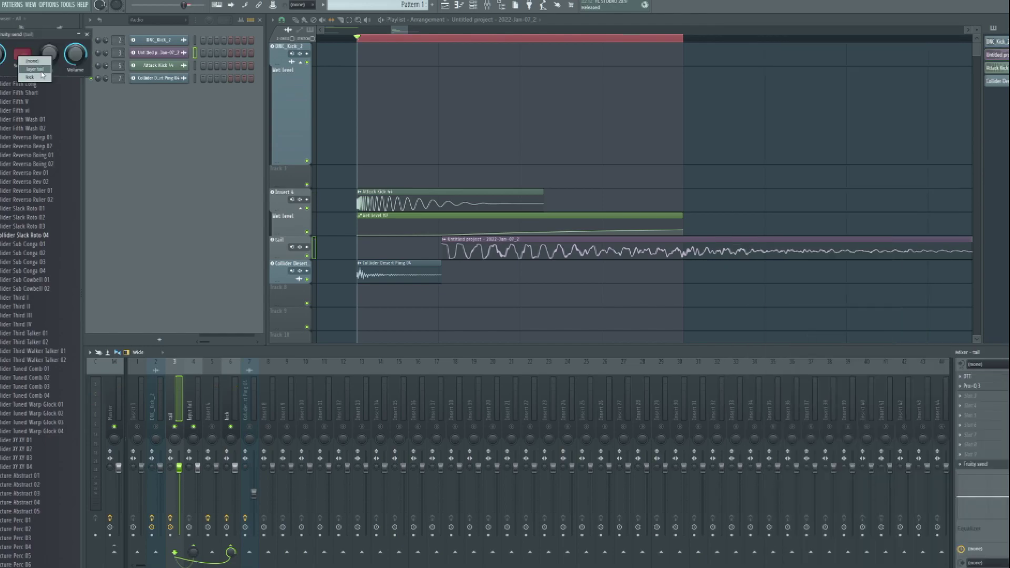
left_click(87, 34)
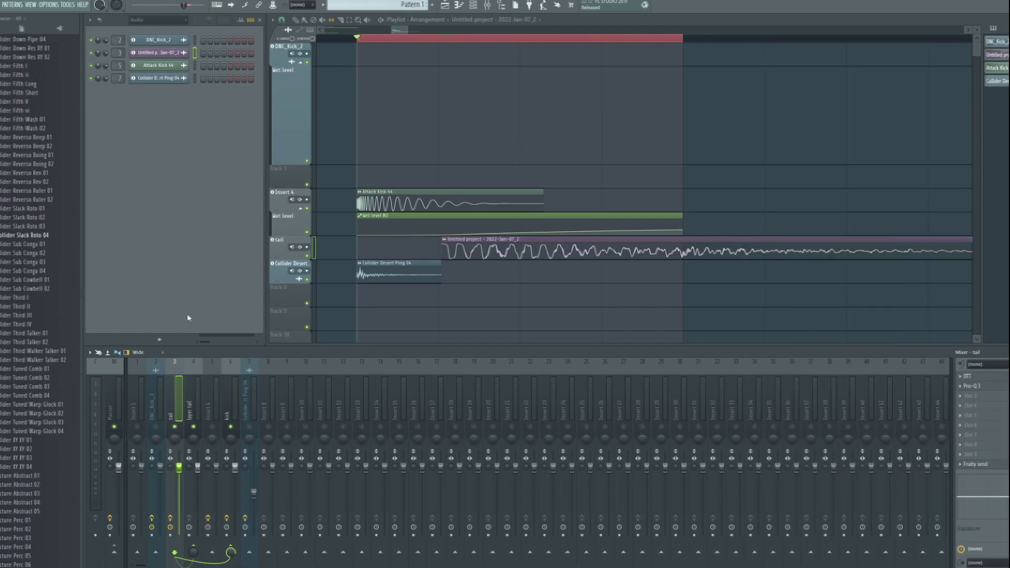
- Add Guitar Rig 5 to the first effect slot of the layer tail track and load its Country Twang Clean - MC preset
left_click(196, 417)
key("space")
key("space")
left_click(989, 381)
mouse_move(973, 379)
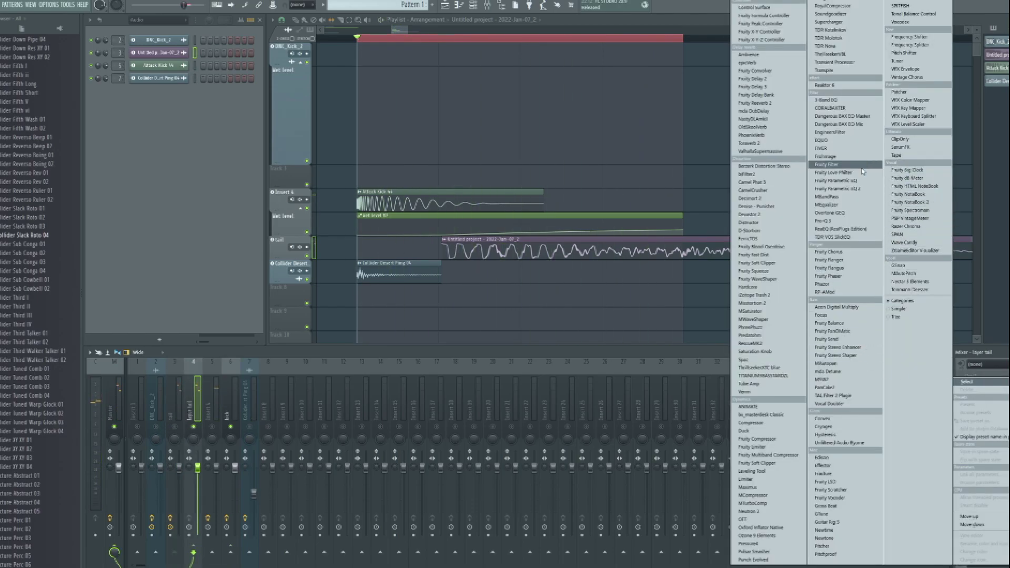
left_click(860, 223)
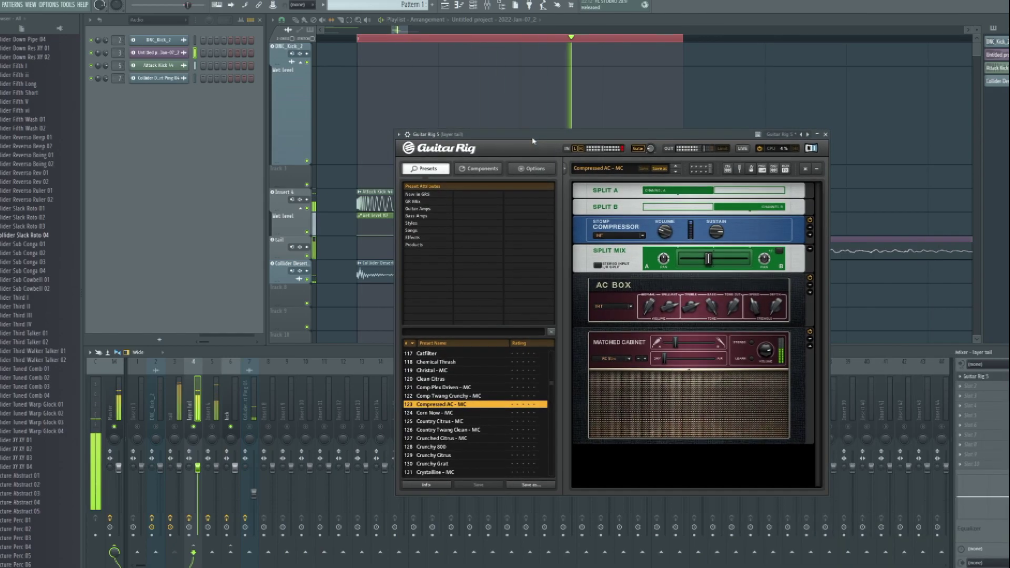
left_click_drag(533, 138, 527, 92)
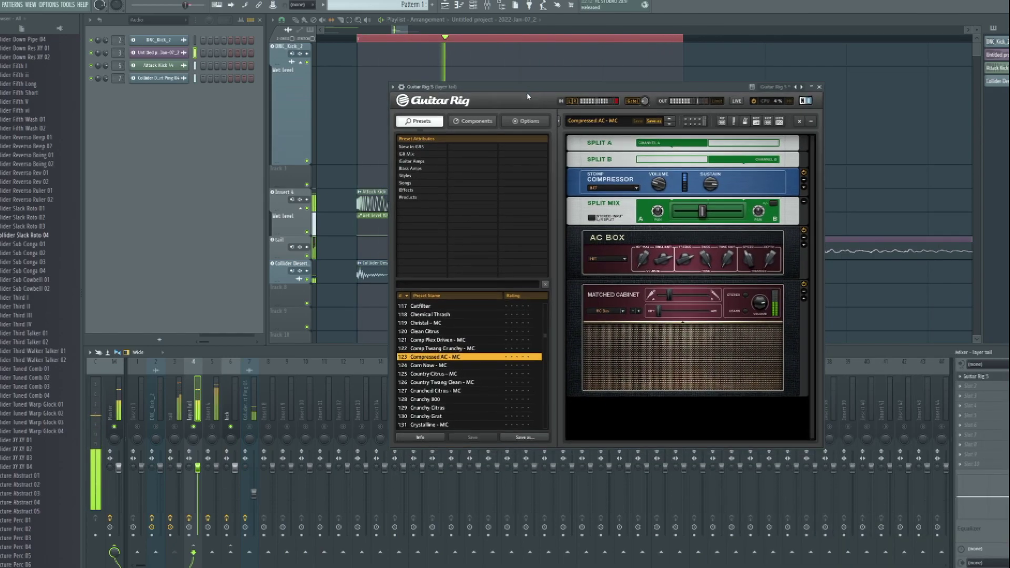
left_click(447, 374)
left_click(448, 382)
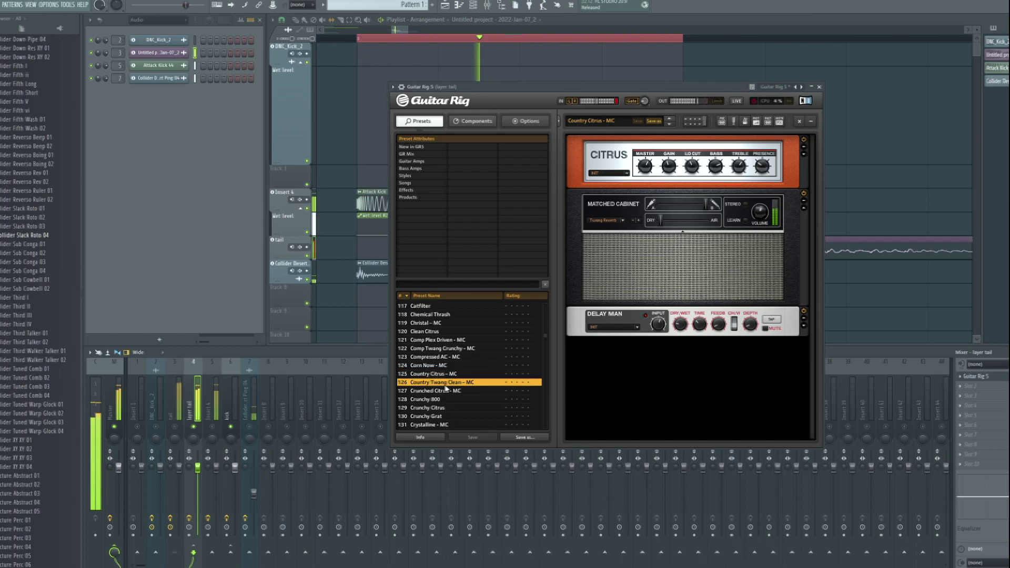
key("space")
- Add Pro-Q 3 to the second effect slot of layer tail, apply a low cut and check it in playback
left_click(970, 386)
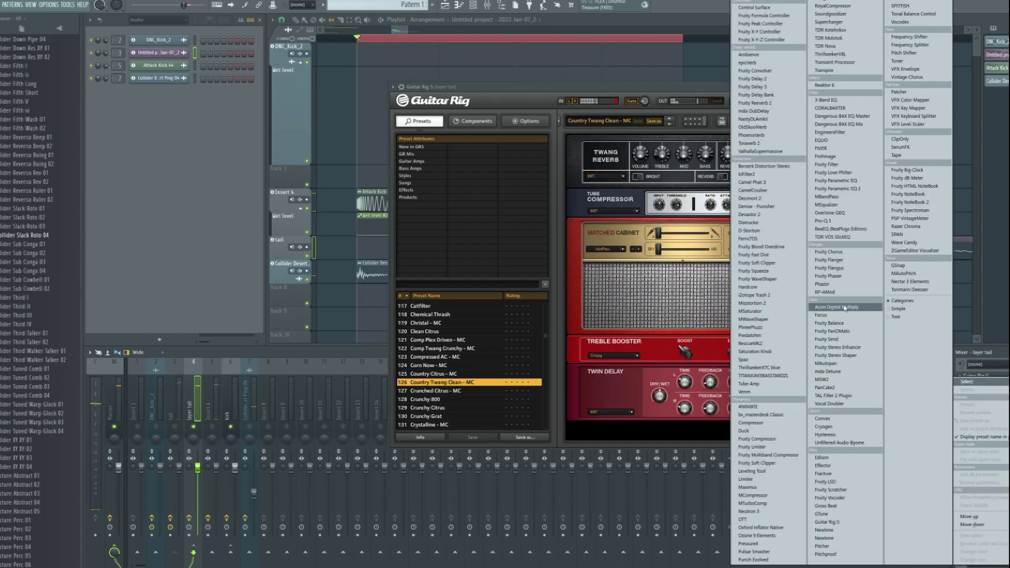
left_click(842, 221)
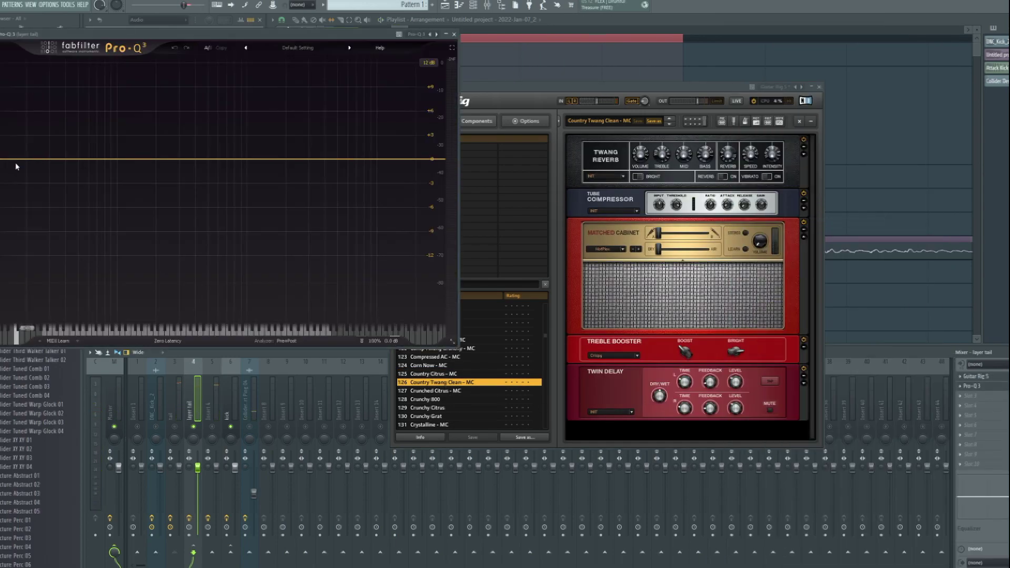
left_click_drag(5, 160, 170, 179)
key("space")
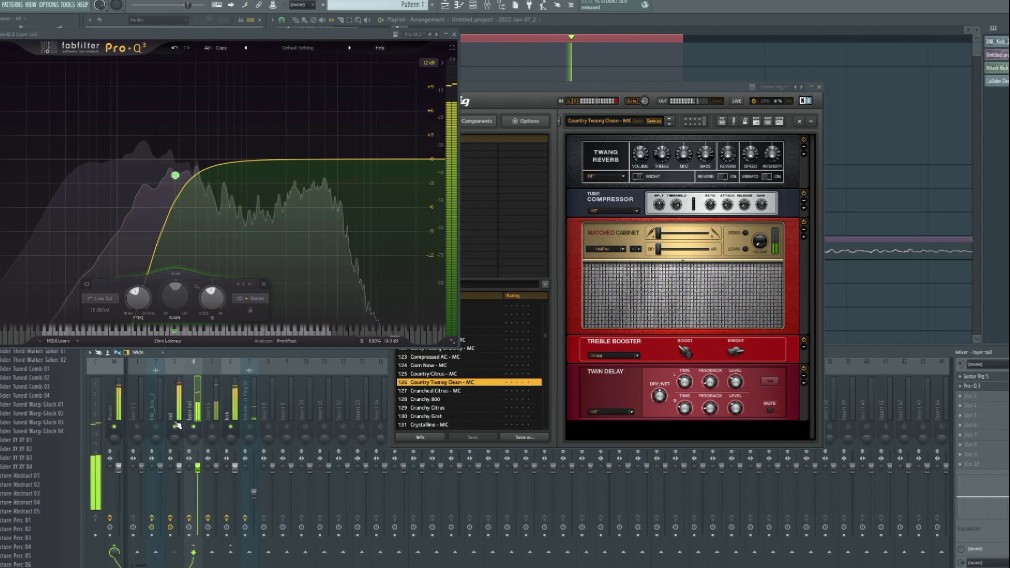
key("space")
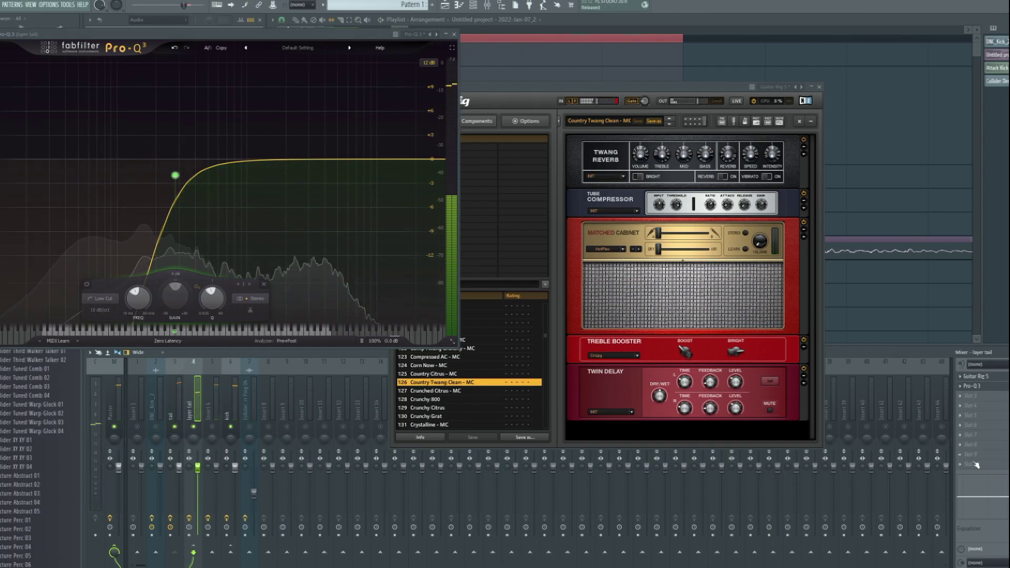
- Add the Duck plugin to the last effect slot of the layer tail track and play the loop
left_click(981, 465)
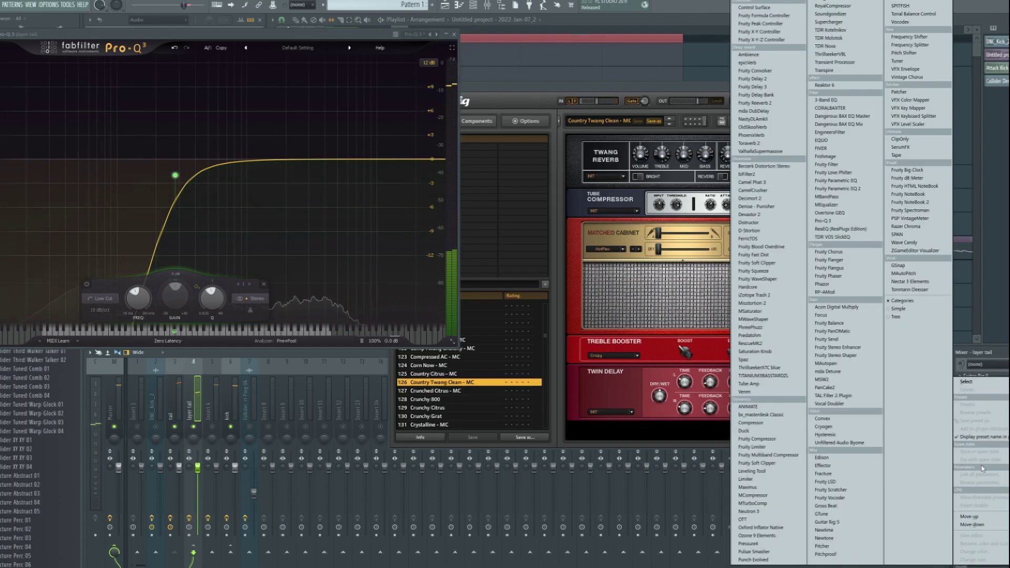
left_click(744, 431)
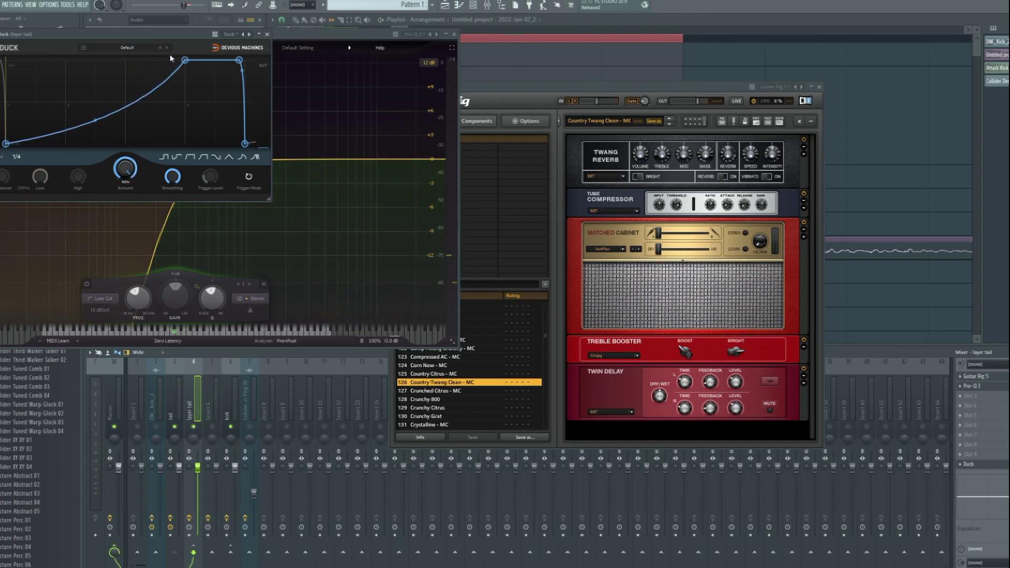
left_click_drag(136, 35, 198, 84)
key("space")
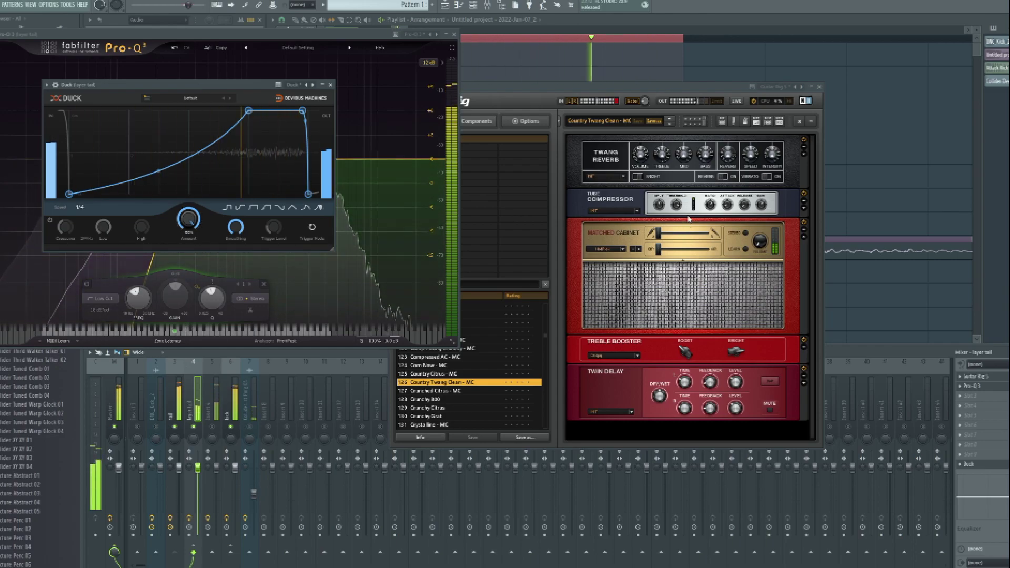
- Load the Crunchy 800 preset in Guitar Rig and switch its Matched Cabinet to Lead 800
left_click(436, 391)
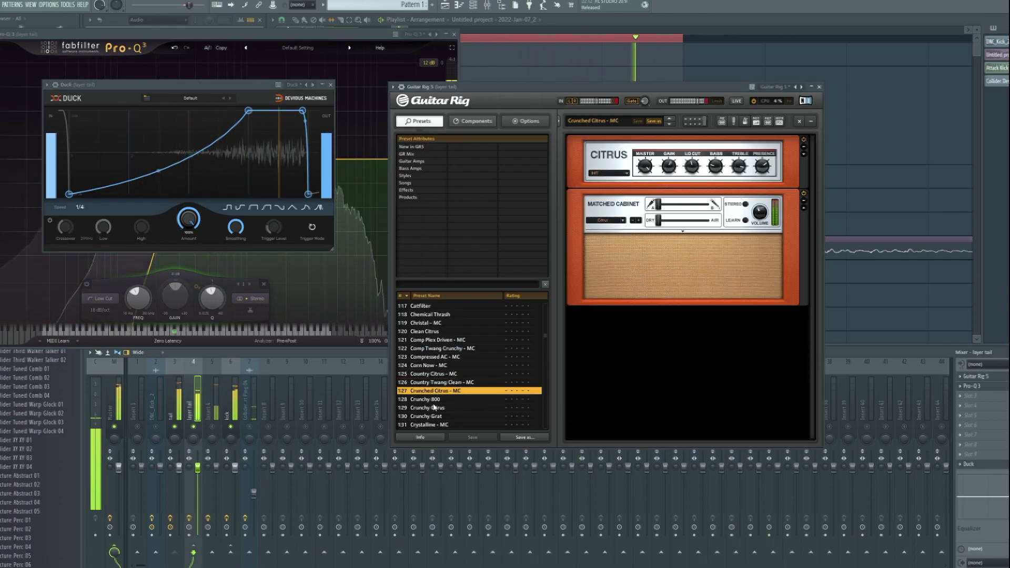
left_click(434, 400)
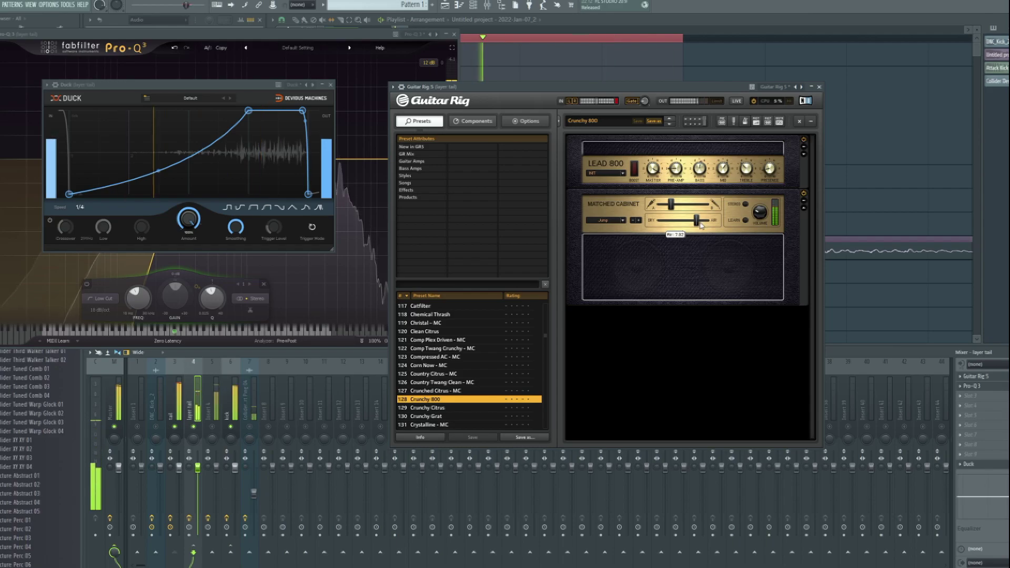
left_click(637, 222)
left_click(638, 223)
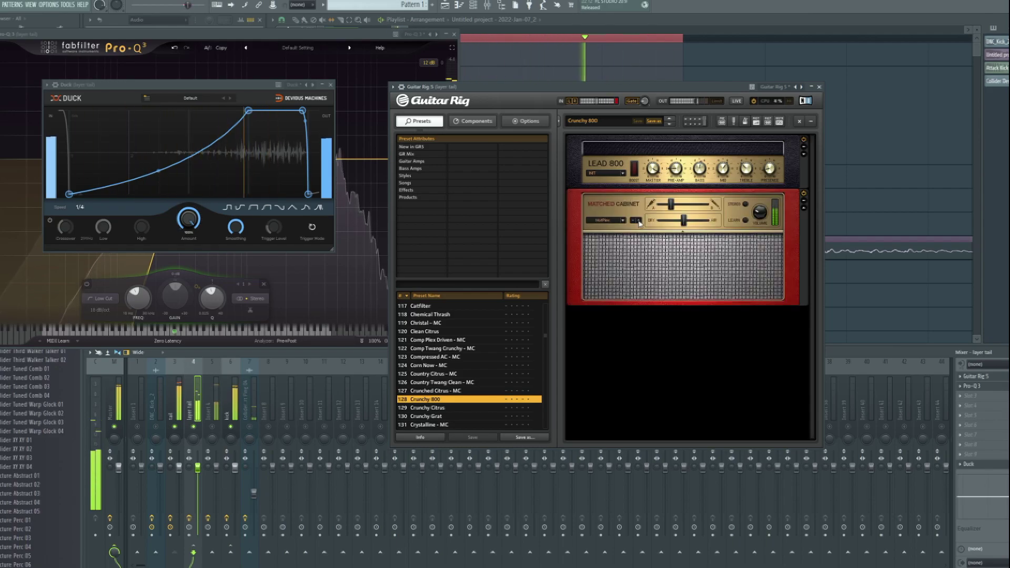
left_click(639, 223)
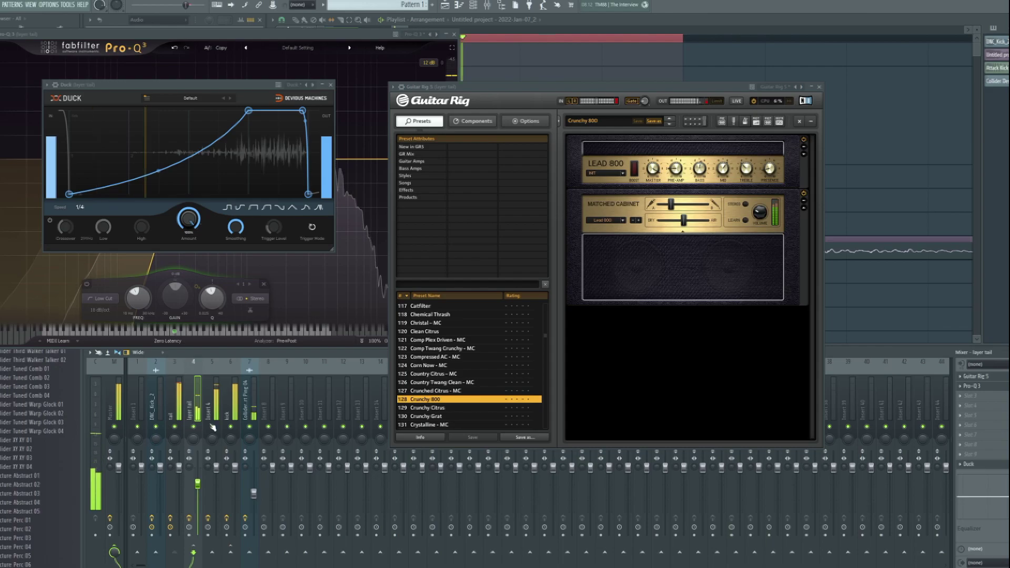
- Reshape the Duck curve by straightening its rise and lowering the upper point so the volume climbs more evenly
mouse_move(248, 111)
left_mouse_down()
mouse_move(184, 108)
mouse_move(253, 103)
mouse_move(105, 112)
mouse_move(216, 110)
mouse_move(185, 109)
mouse_move(239, 97)
left_mouse_up()
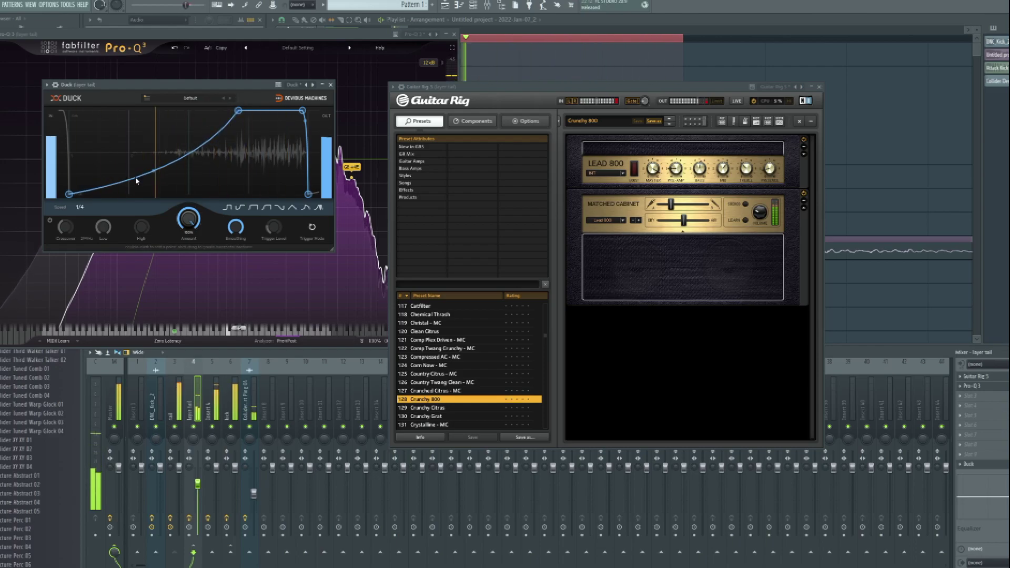
mouse_move(157, 173)
left_mouse_down()
mouse_move(158, 187)
mouse_move(155, 169)
left_mouse_up()
left_click_drag(236, 117, 241, 128)
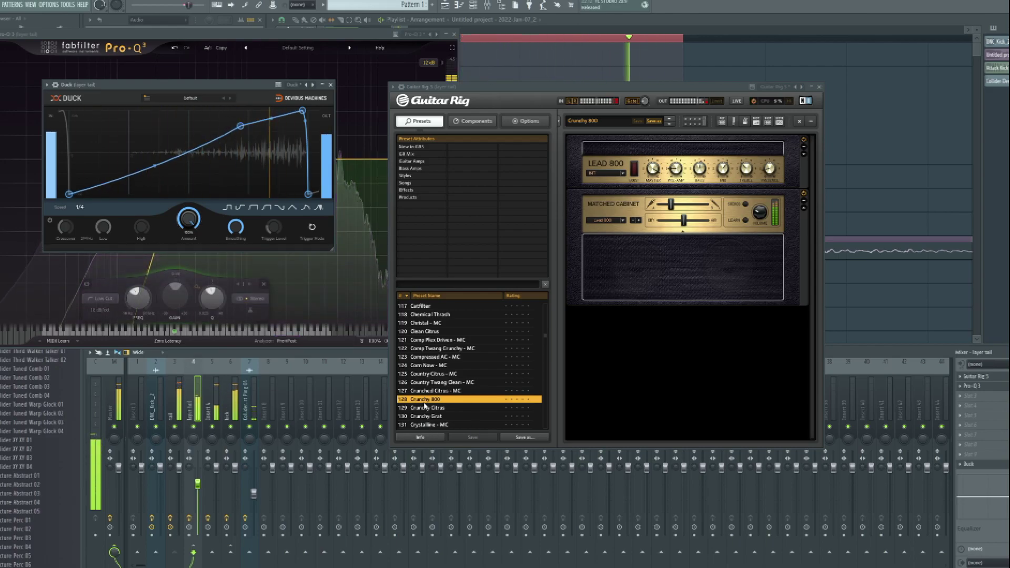
- Step through the Guitar Rig Matched Cabinet models during playback and choose Bass PRO
left_click(639, 221)
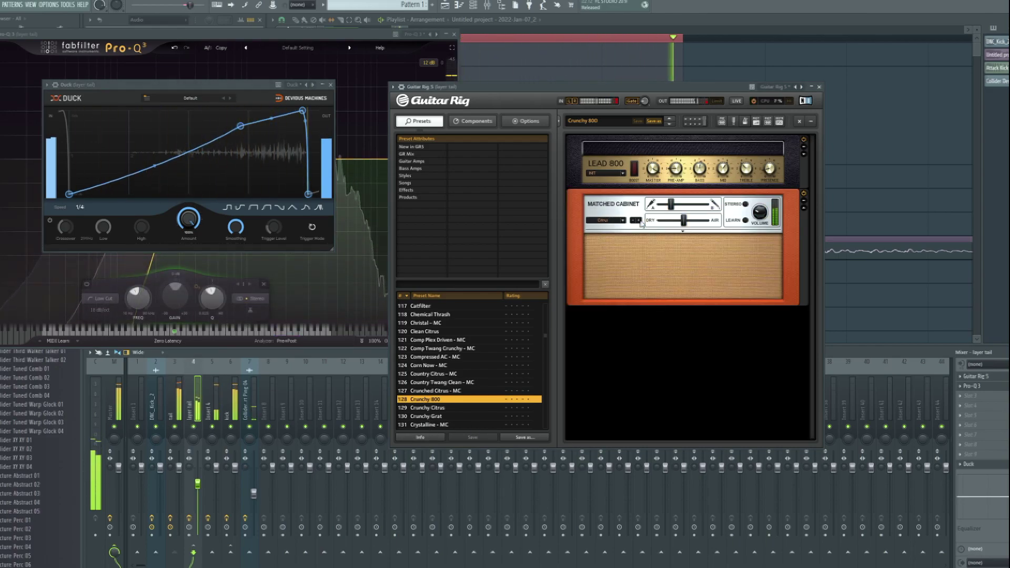
left_click(639, 220)
left_click(639, 221)
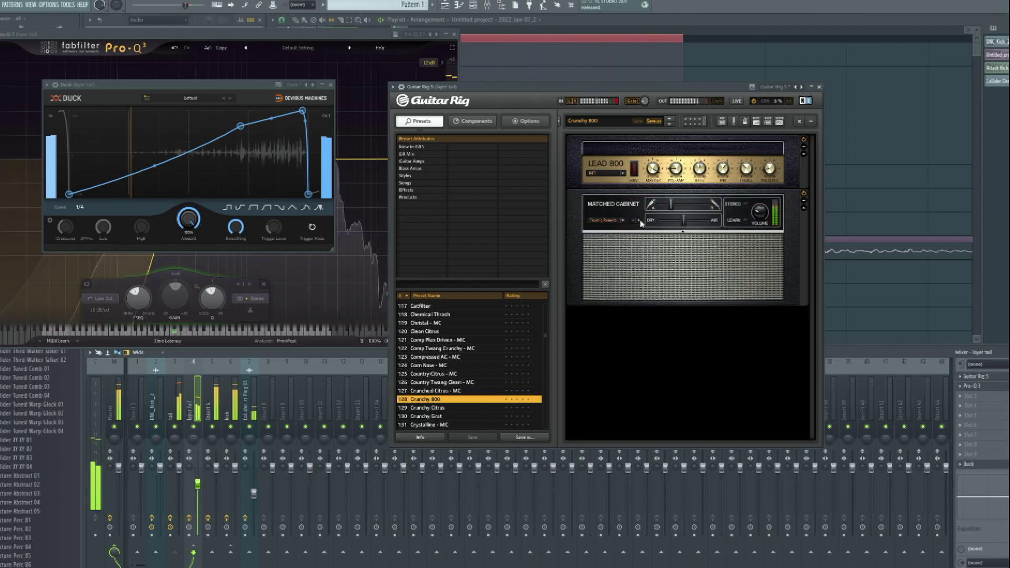
left_click(639, 221)
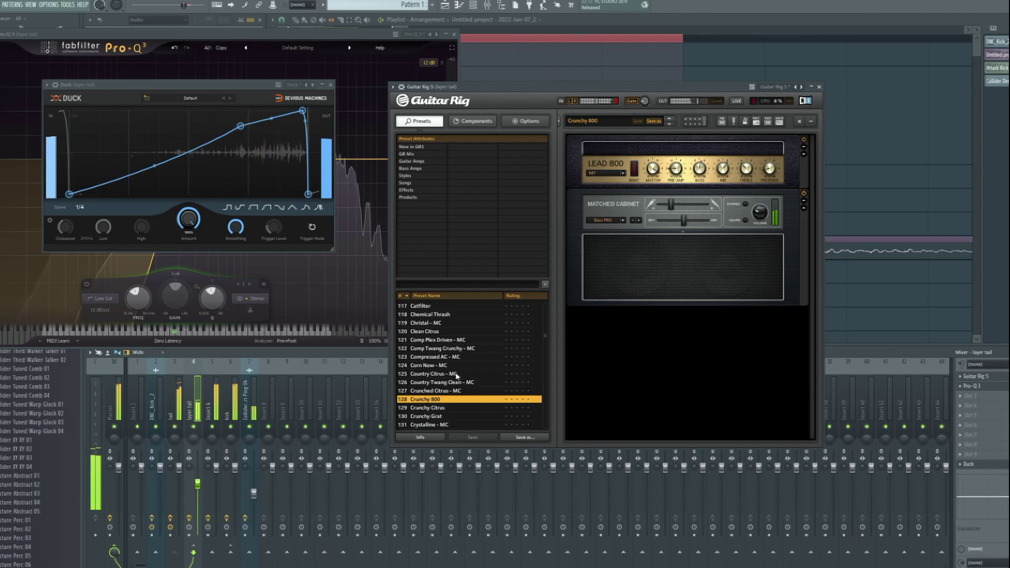
- Audition the layer tail track in solo with Duck's Dave 01 preset, then unsolo the track
right_click(194, 427)
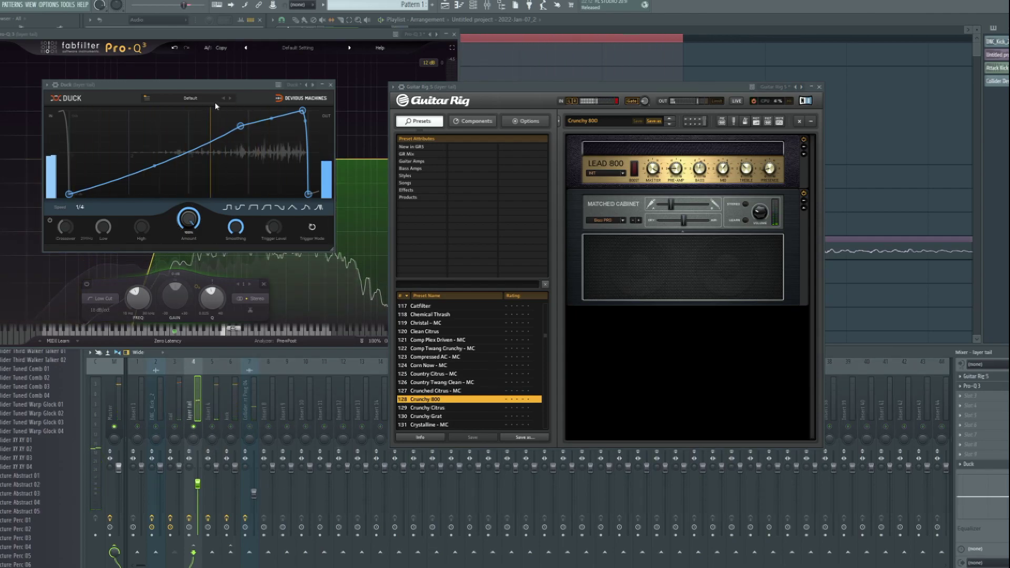
left_click(197, 99)
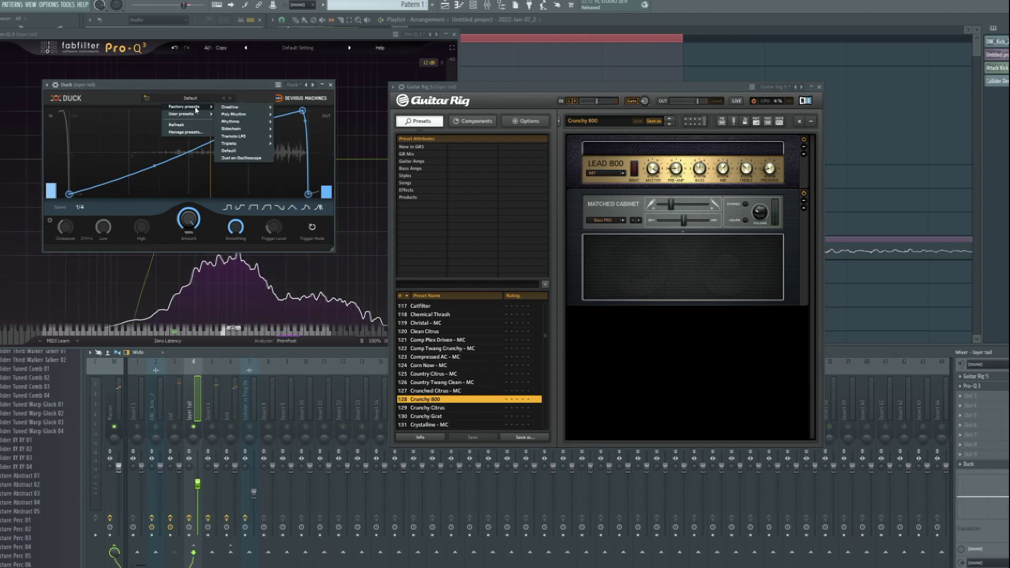
left_click(223, 99)
right_click(202, 428)
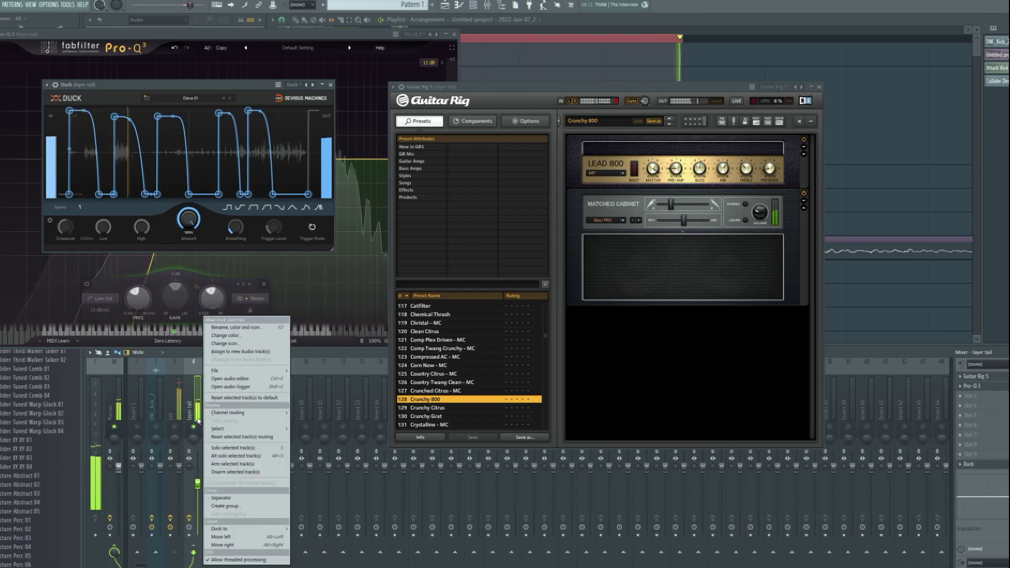
right_click(194, 427)
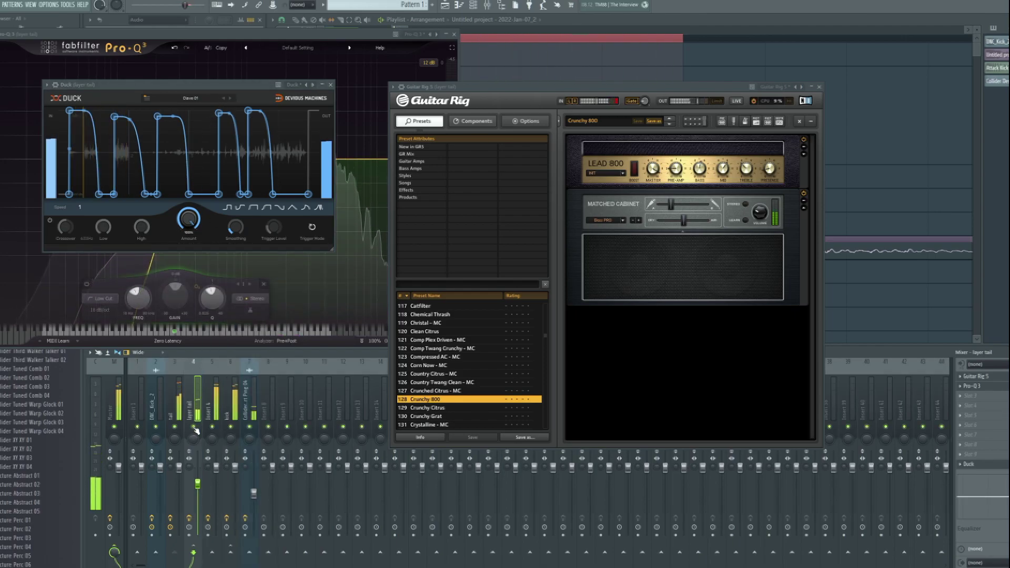
- Audition successive Duck rhythm and tremolo presets on layer tail, load Trem Saw Down and close the plugin
left_click(230, 98)
left_click(230, 98)
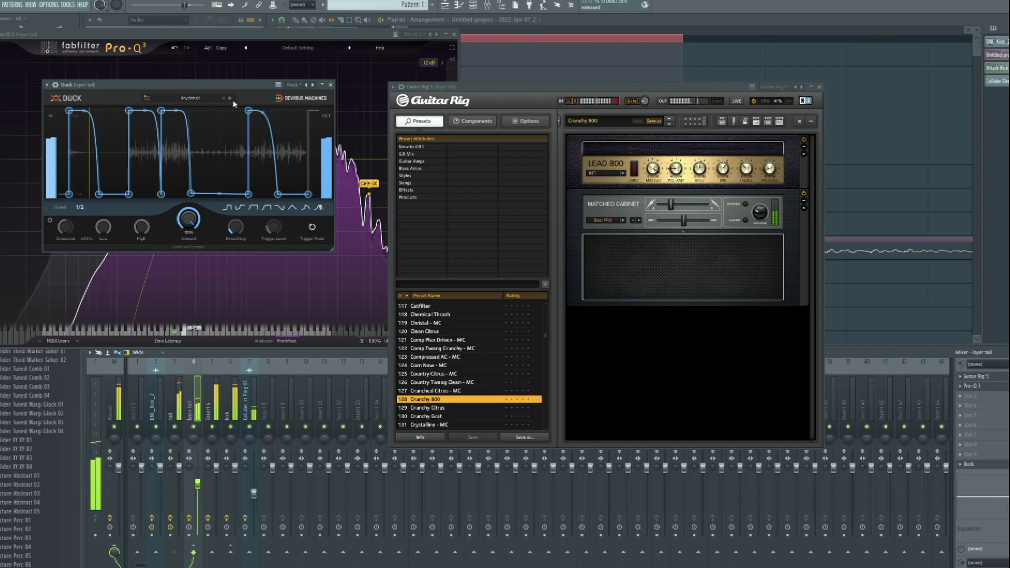
left_click(230, 99)
left_click(230, 98)
left_click(230, 99)
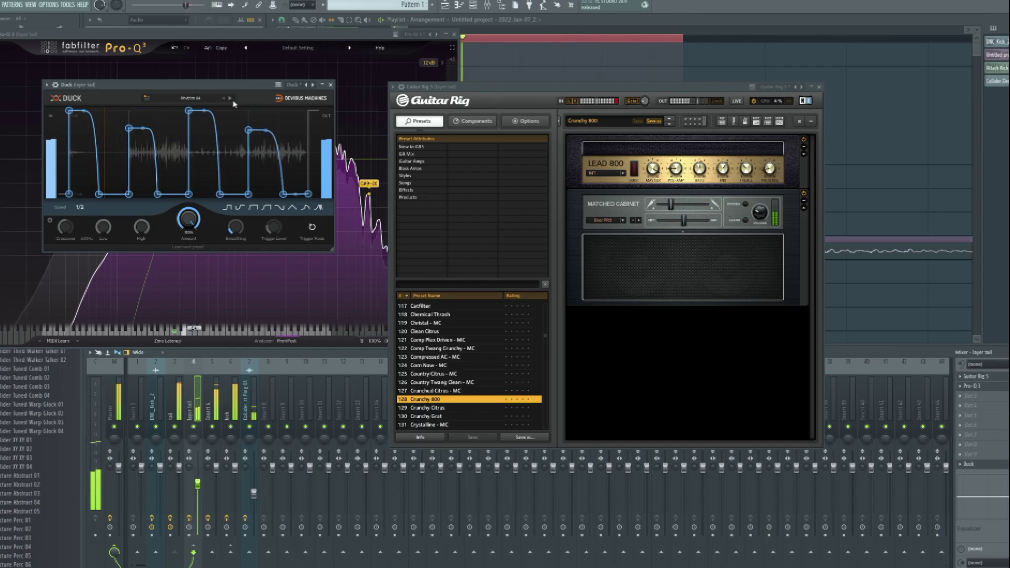
left_click(230, 98)
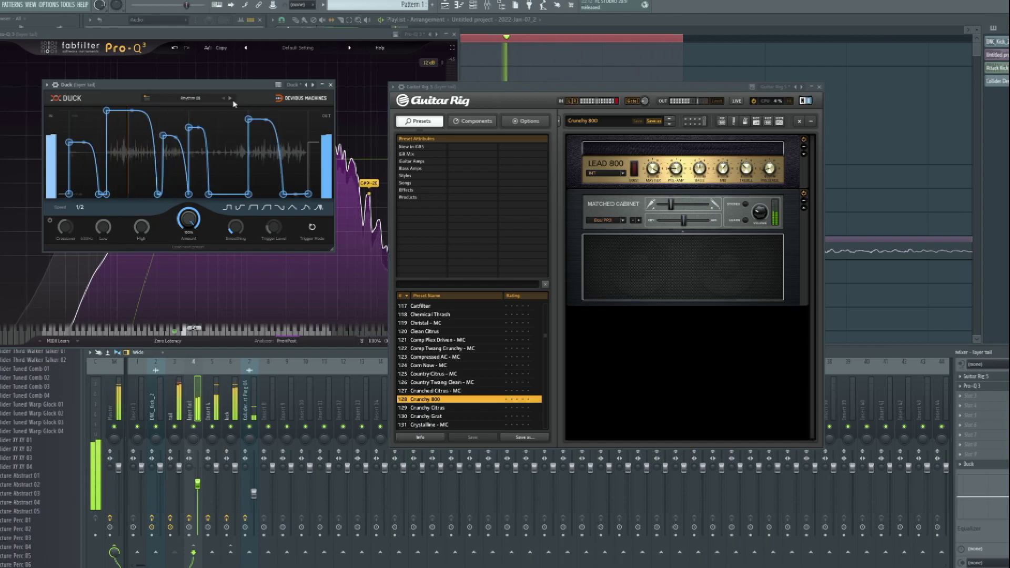
left_click(230, 99)
left_click(230, 99)
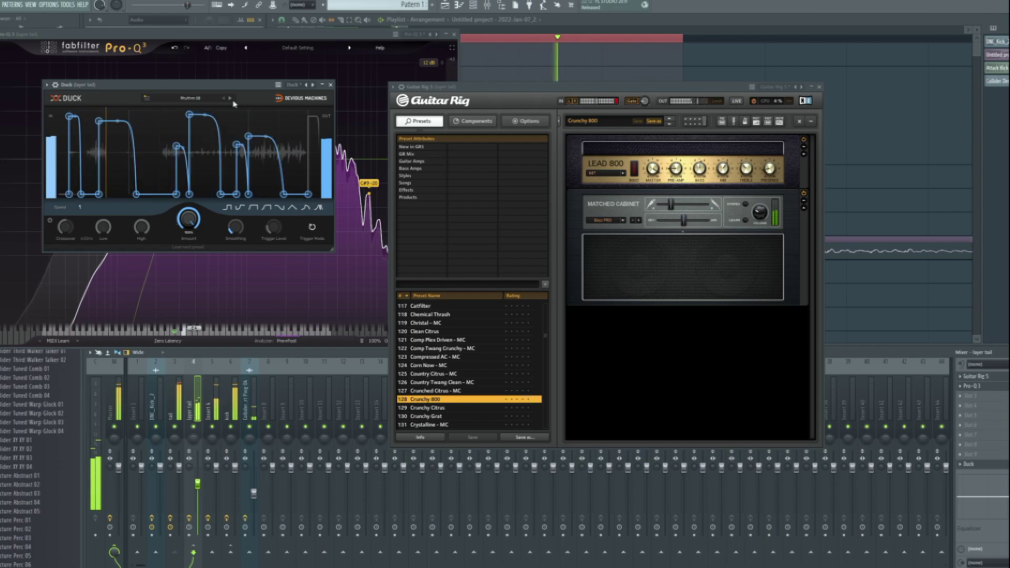
left_click(230, 98)
left_click(230, 99)
left_click(230, 98)
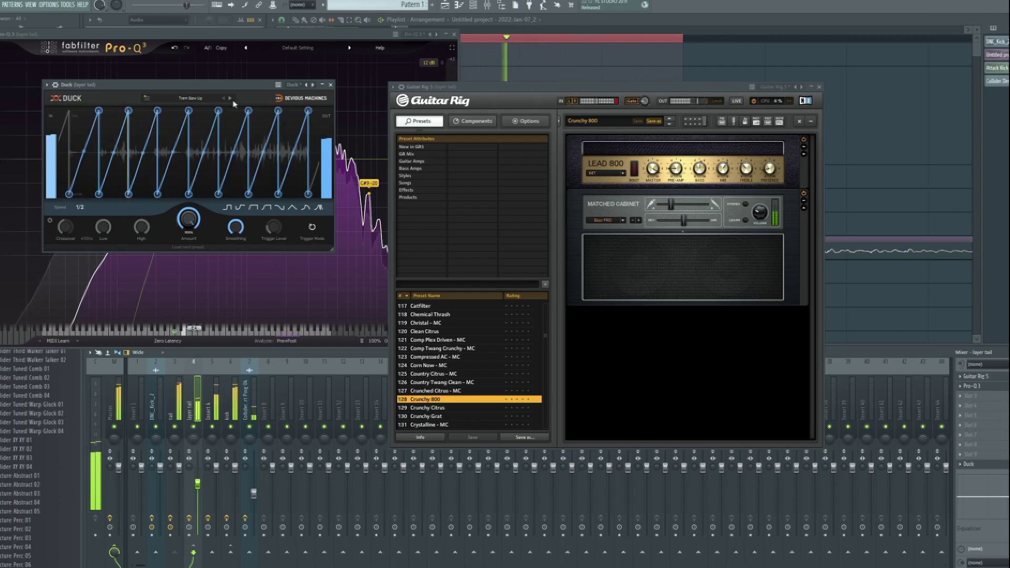
left_click(225, 99)
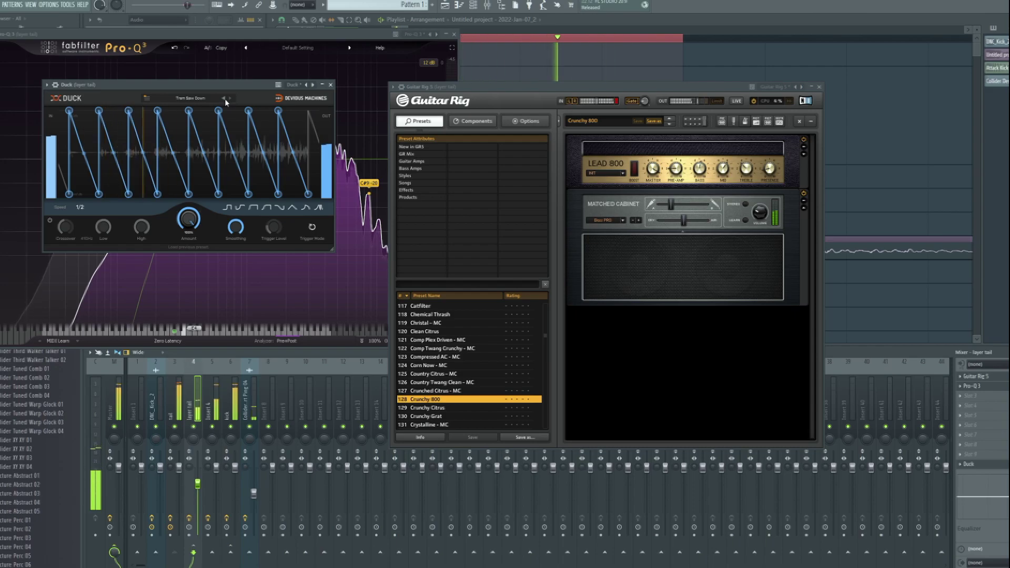
left_click(330, 85)
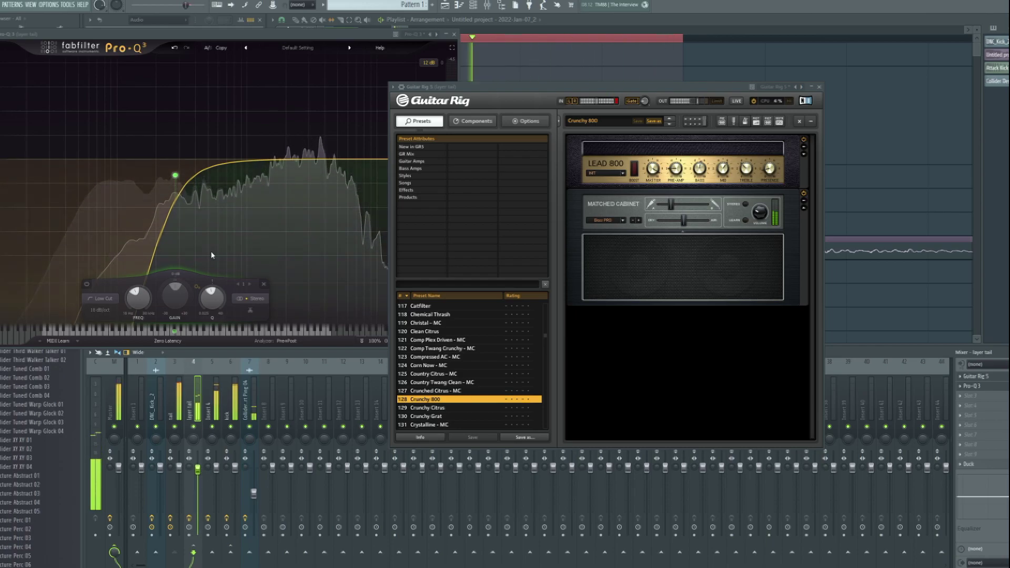
- Lower the Pro-Q 3 low cut on layer tail to about 231 Hz and close the equalizer
mouse_move(175, 175)
left_mouse_down()
mouse_move(209, 176)
mouse_move(135, 188)
mouse_move(166, 185)
left_mouse_up()
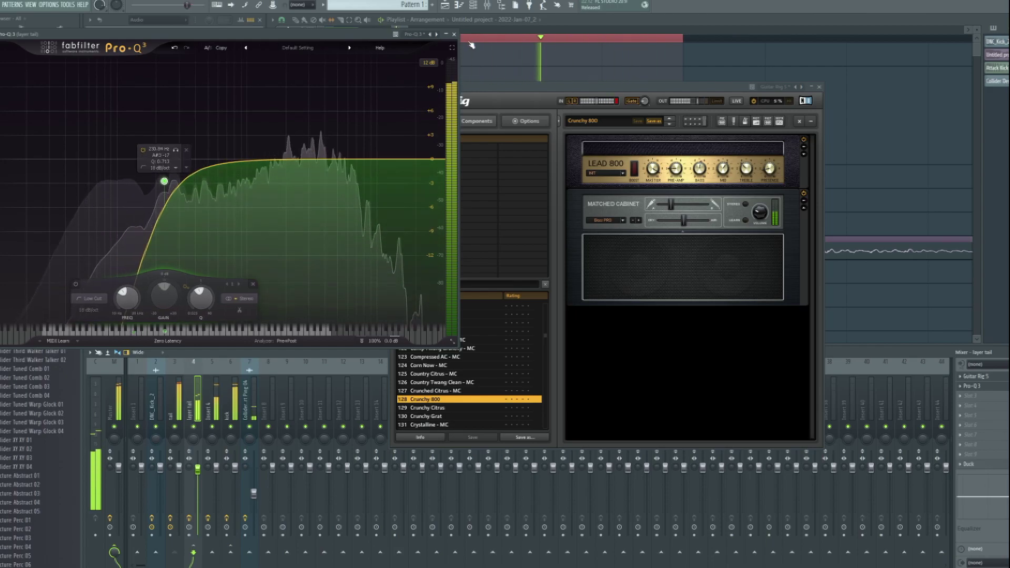
left_click(454, 35)
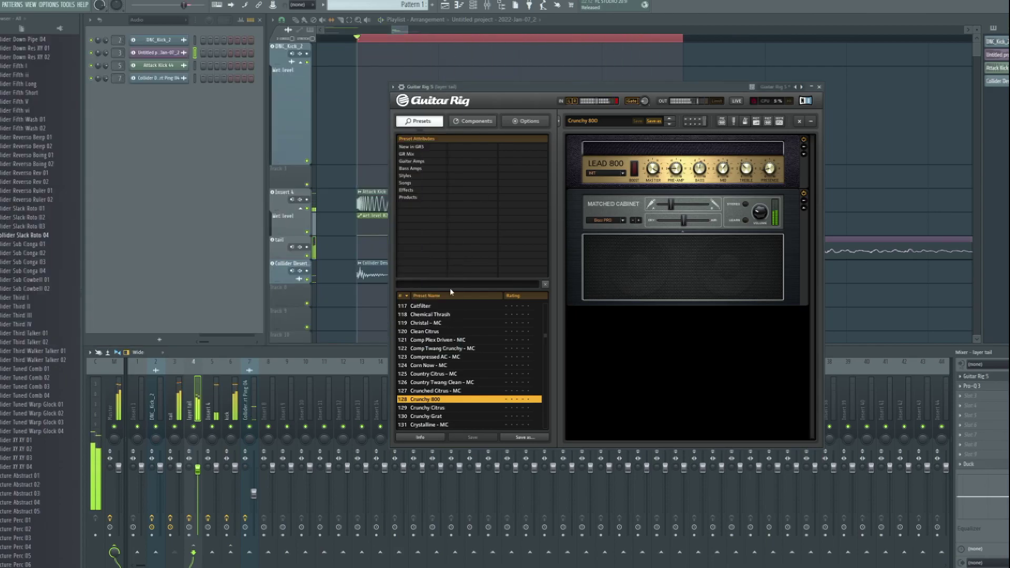
- Insert a second Guitar Rig 5 instance on layer tail between the first one and Pro-Q 3
right_click(194, 426)
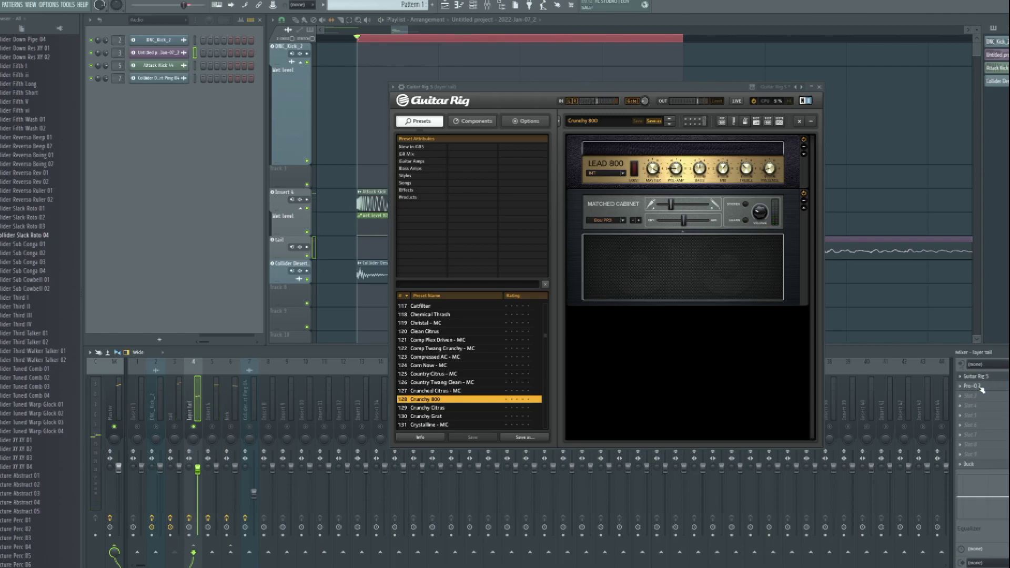
left_click(961, 379)
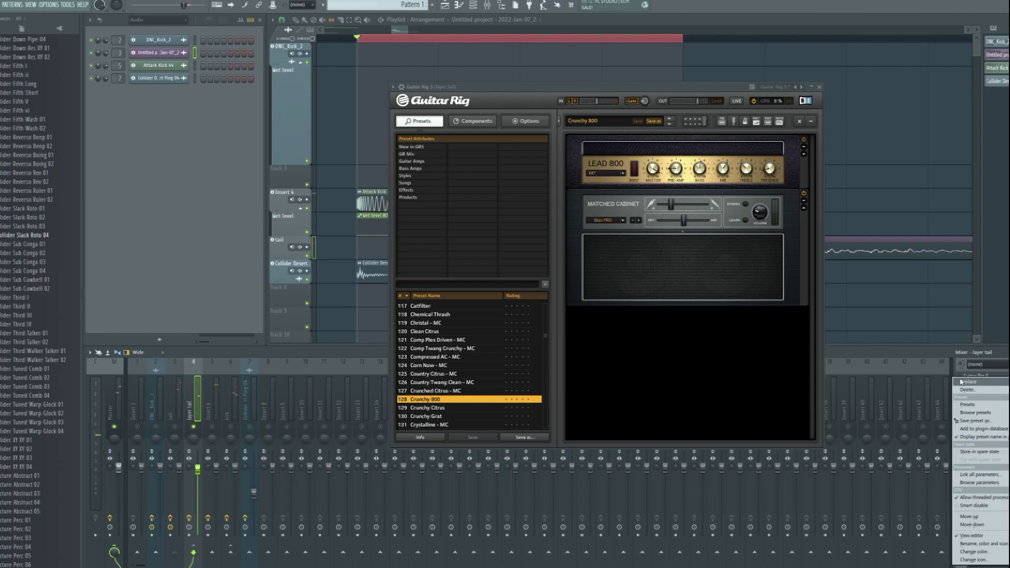
left_click(967, 420)
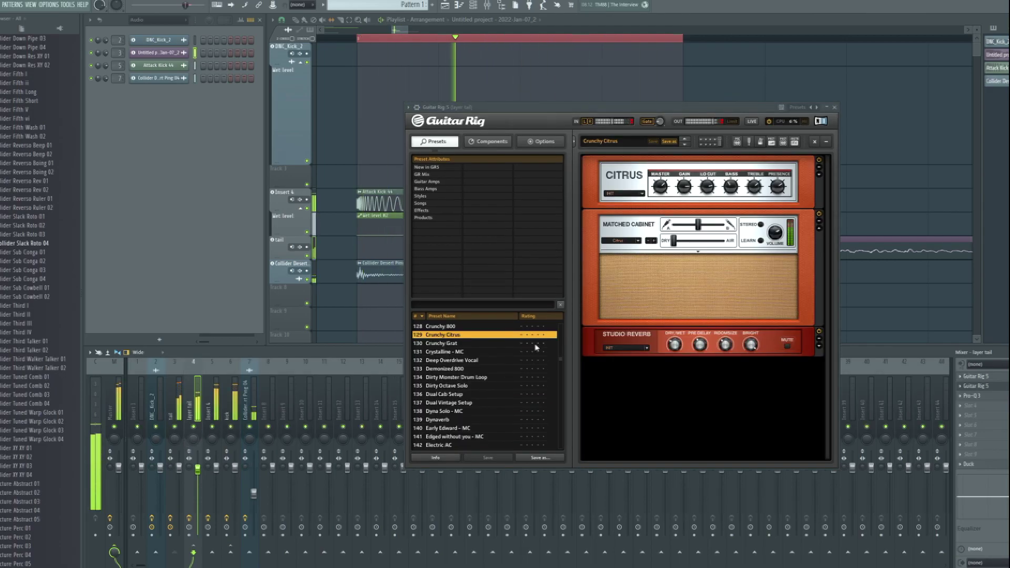
- Audition the second Guitar Rig's presets from Crystalline - MC through Dynaverb during playback and load Early Edward - MC
left_click(453, 351)
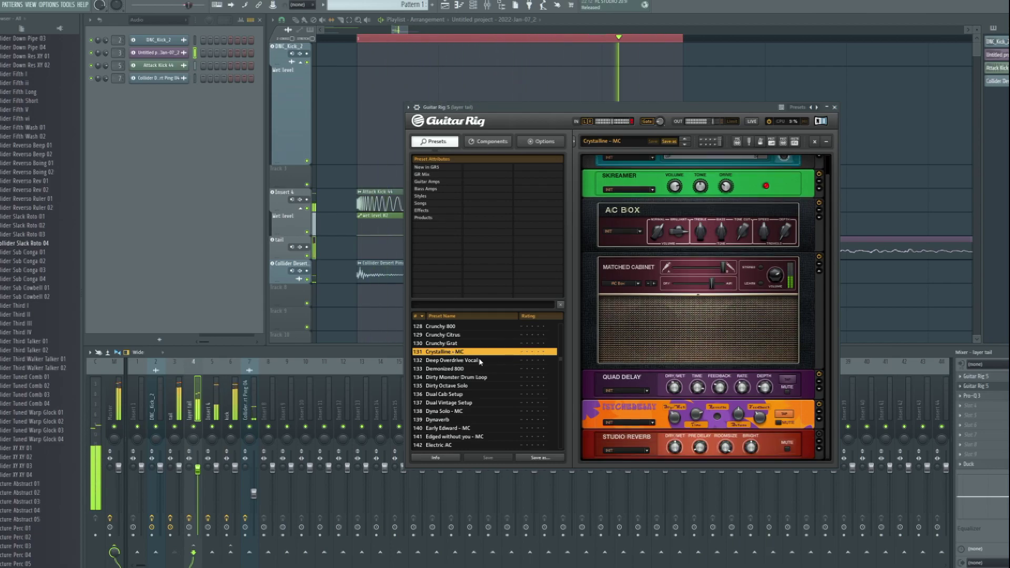
left_click(466, 361)
left_click(436, 369)
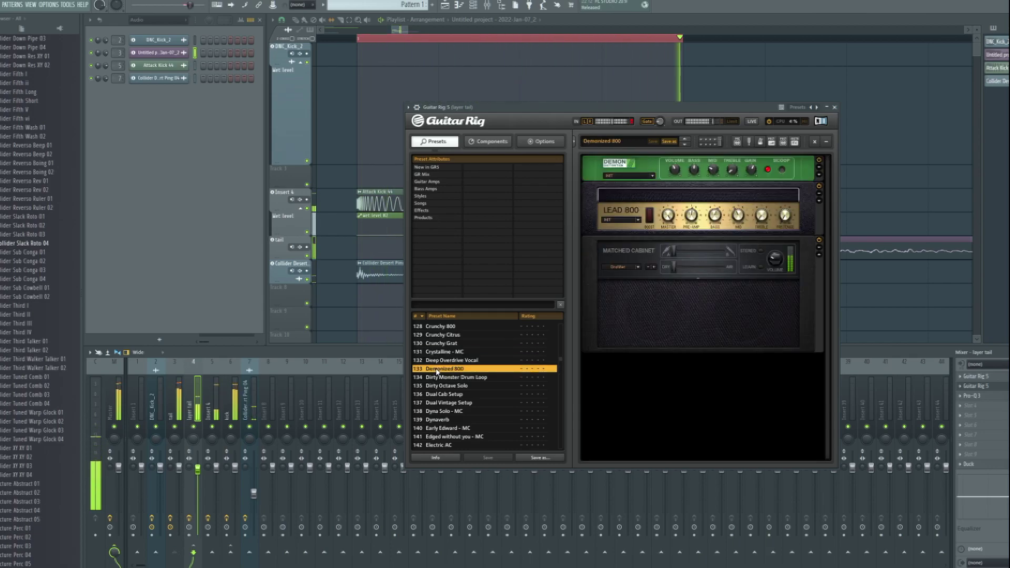
left_click(444, 378)
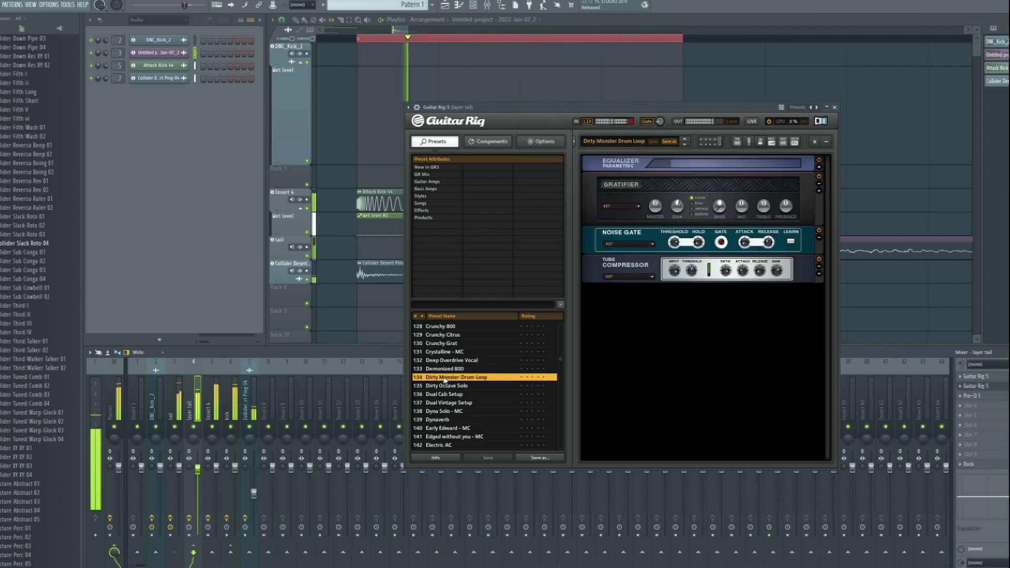
left_click(446, 385)
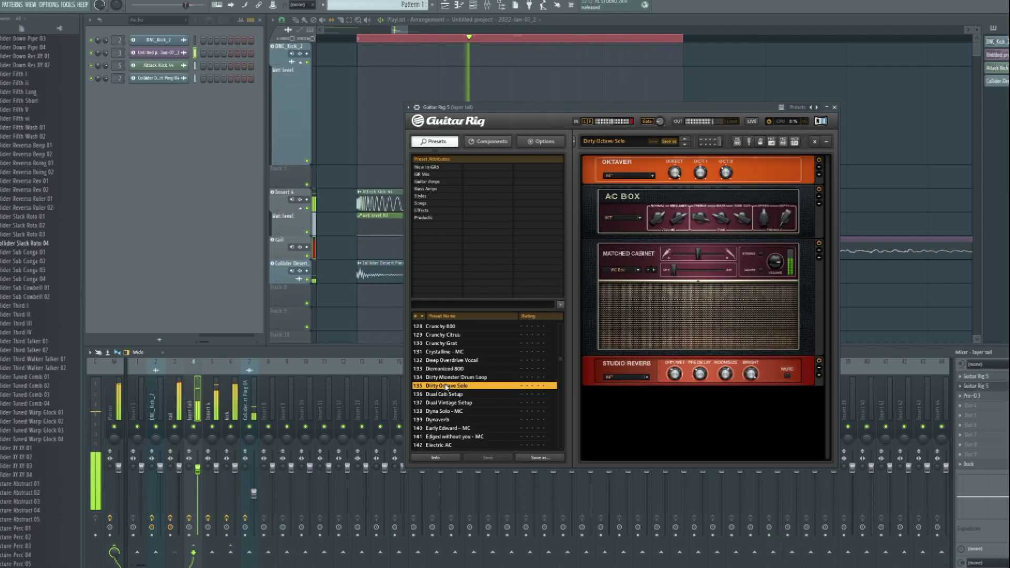
left_click(440, 397)
left_click(437, 403)
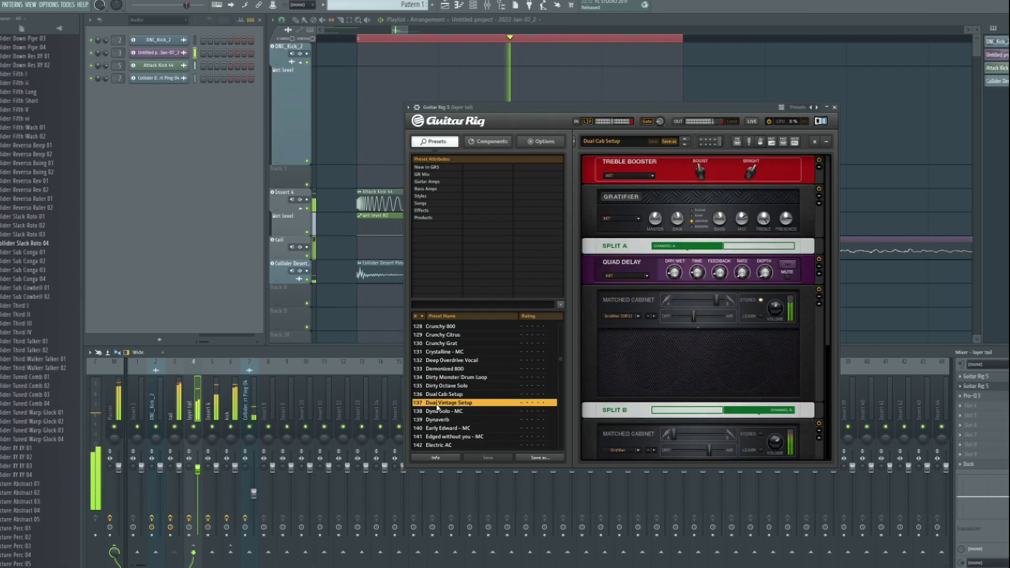
left_click(441, 412)
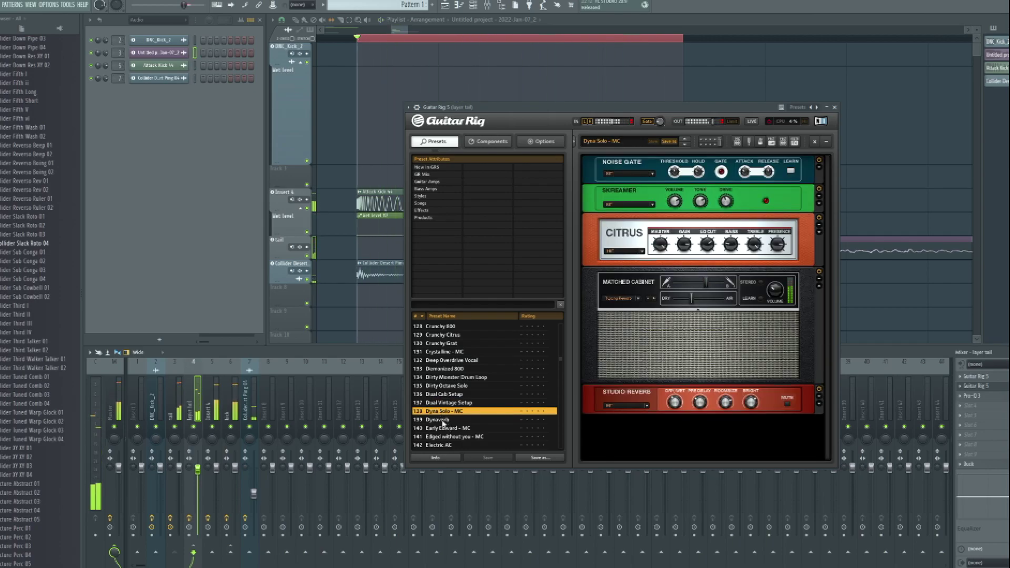
left_click(441, 420)
left_click(442, 428)
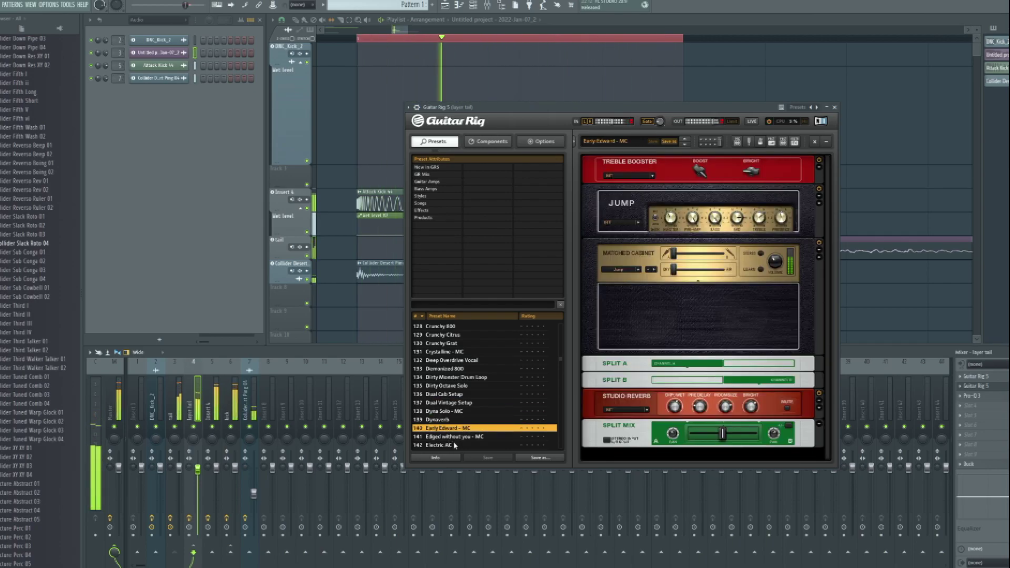
key("space")
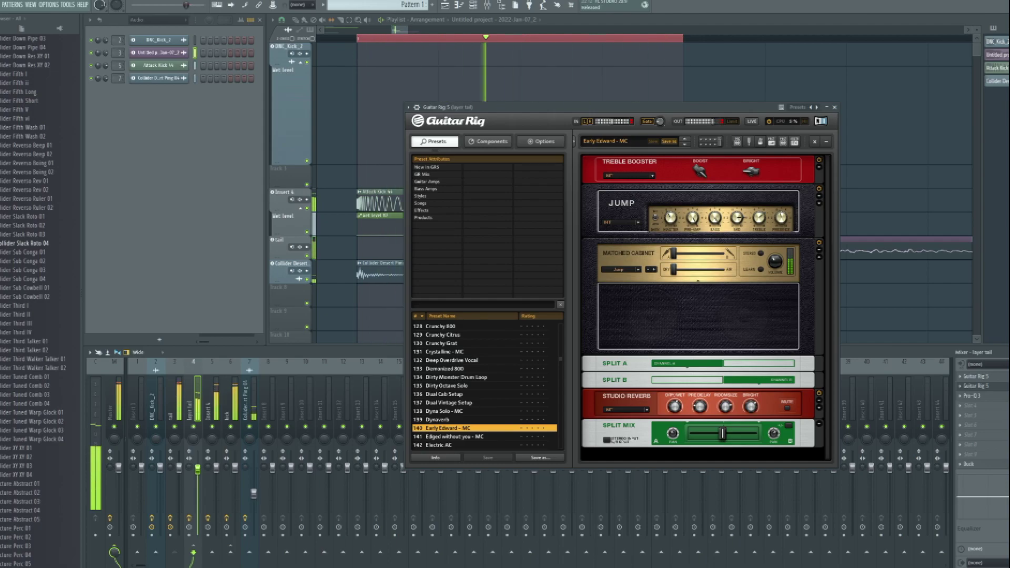
- Bend the second falling segment of Duck's Trem Saw Down envelope on layer tail downward and close Duck
left_click(977, 397)
left_click(971, 464)
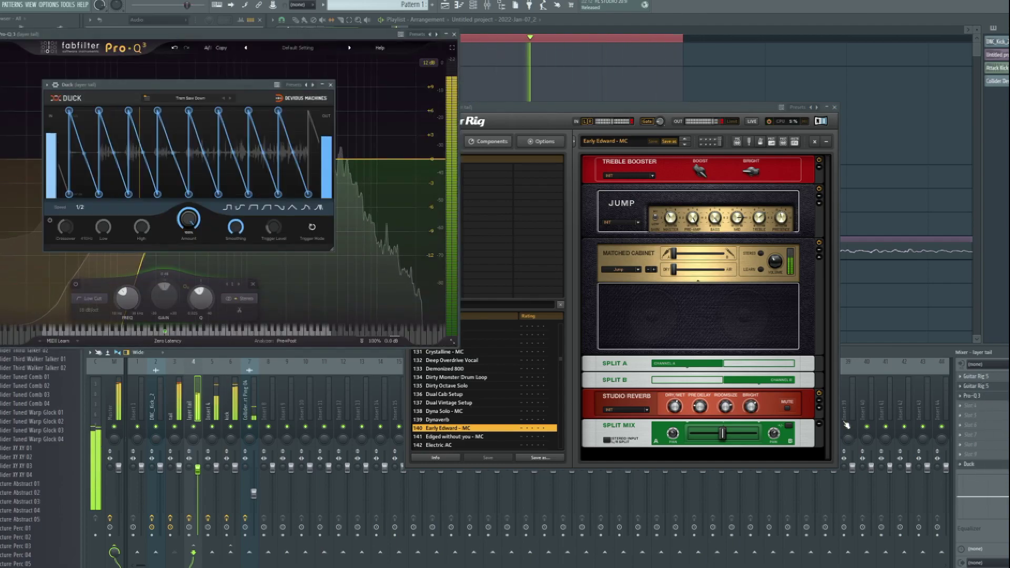
left_click_drag(112, 154, 113, 179)
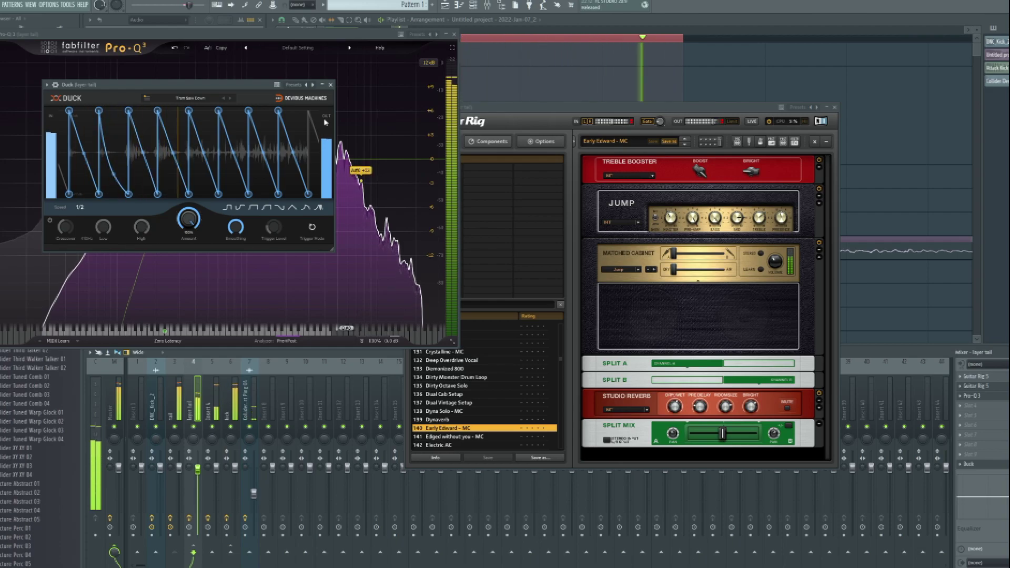
left_click(330, 85)
- Lower the layer tail fader slightly, stop playback and close Pro-Q 3
left_click_drag(198, 470, 197, 475)
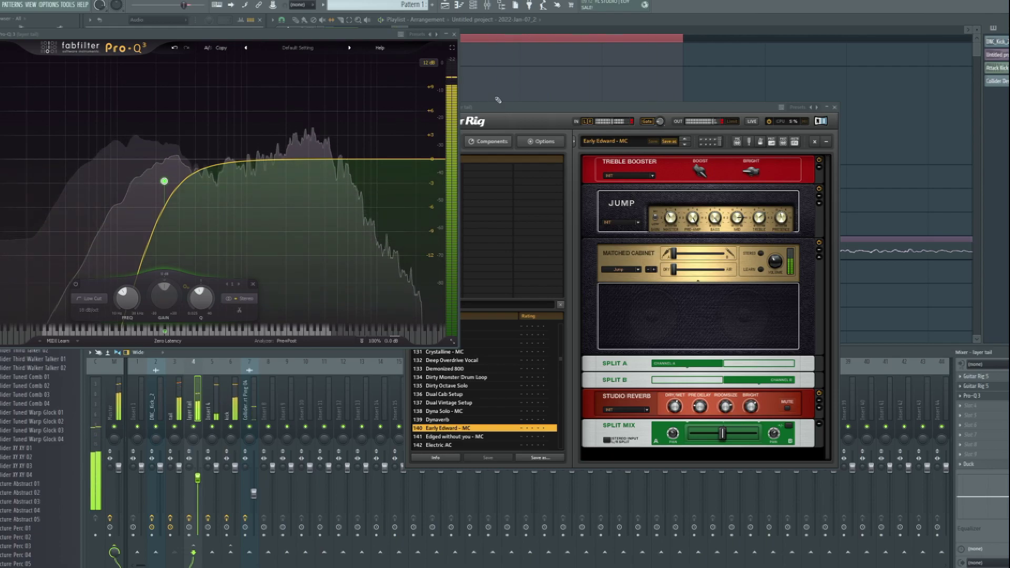
key("space")
left_click(454, 35)
- Audition Edged without you - MC, Electric Citrus and Electric AC, return to Early Edward - MC and close Guitar Rig
scroll(469, 420, "down", 1)
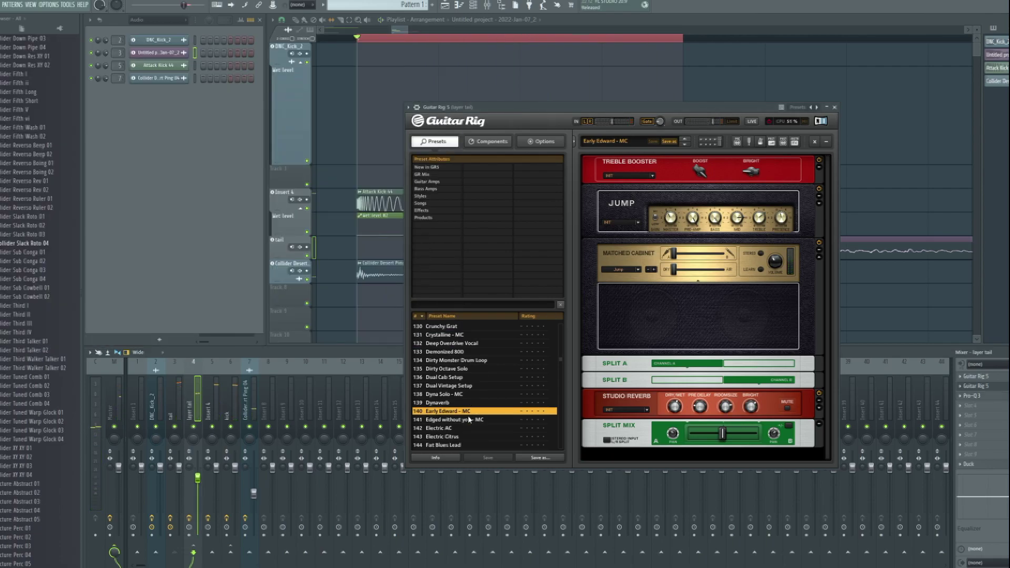
scroll(469, 419, "down", 1)
key("space")
double_click(446, 412)
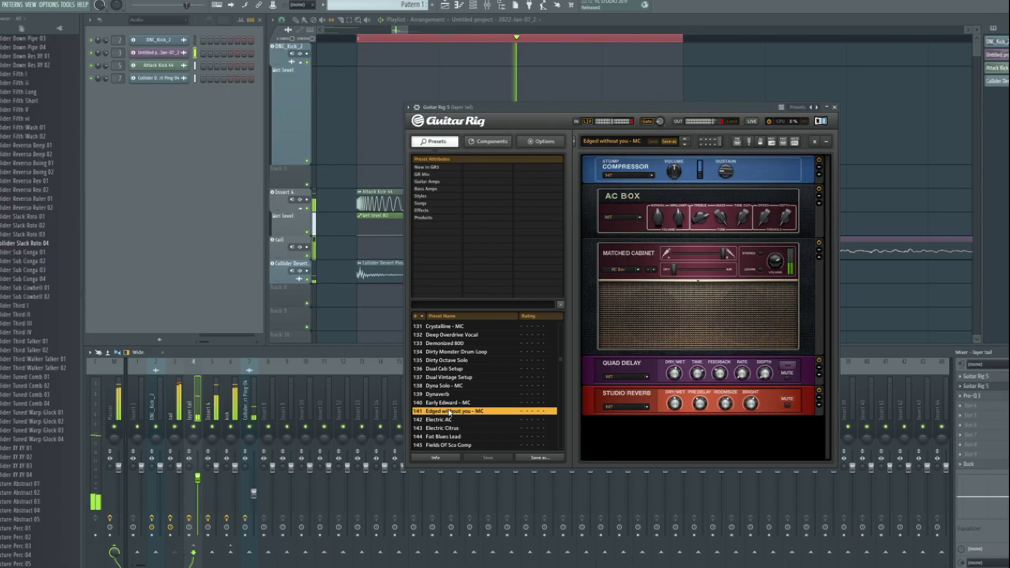
double_click(442, 428)
double_click(442, 420)
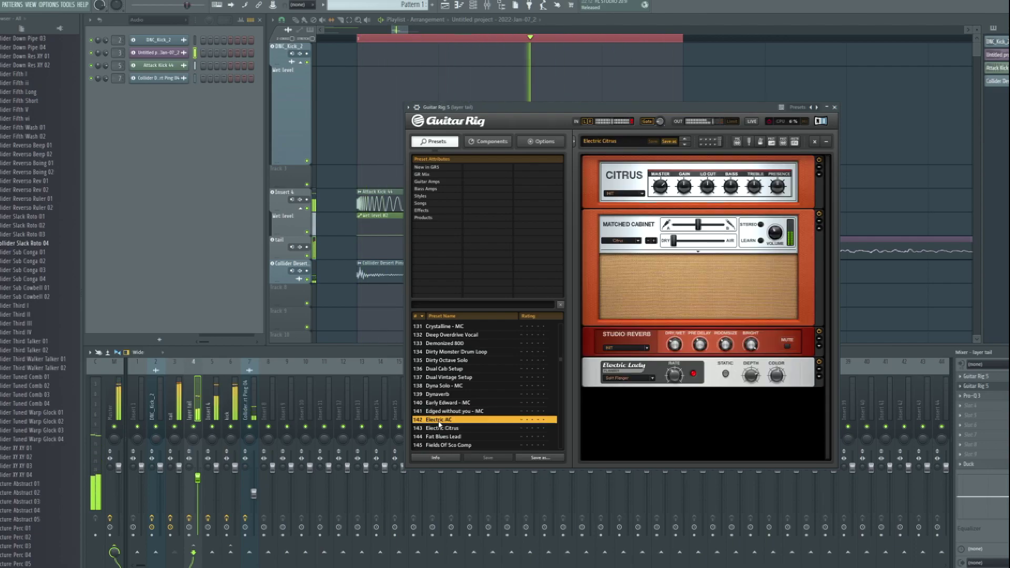
double_click(444, 403)
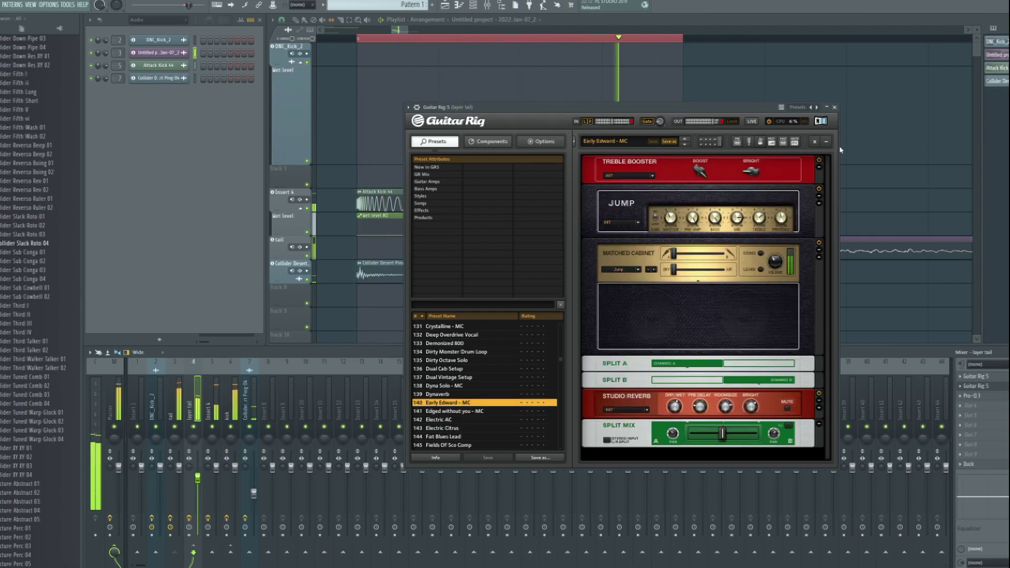
left_click(835, 107)
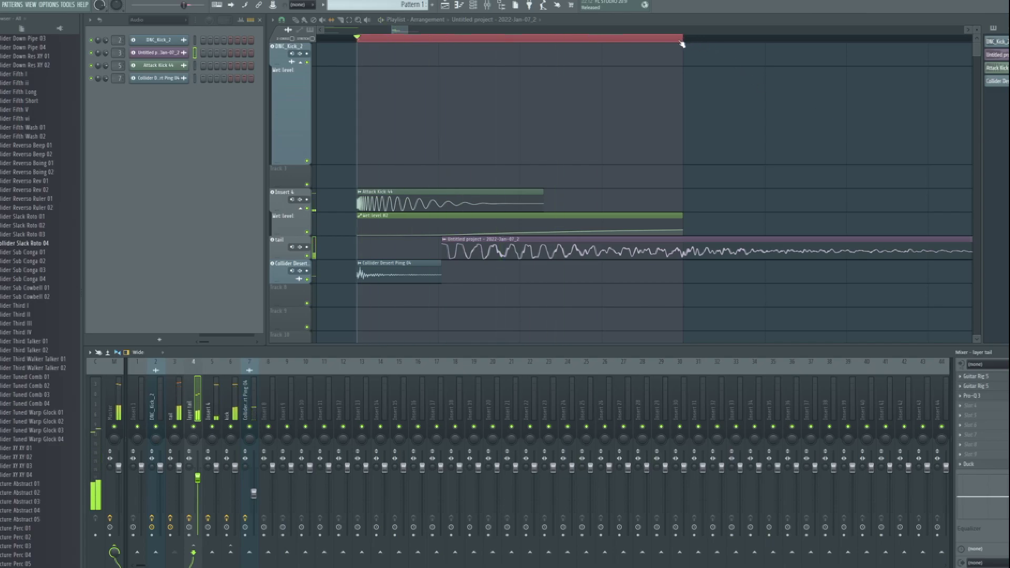
- Extend the playlist time selection just past the end of the tail clip and lower the layer tail fader further
scroll(666, 42, "down", 4)
left_click_drag(666, 40, 865, 40)
left_click_drag(198, 477, 199, 494)
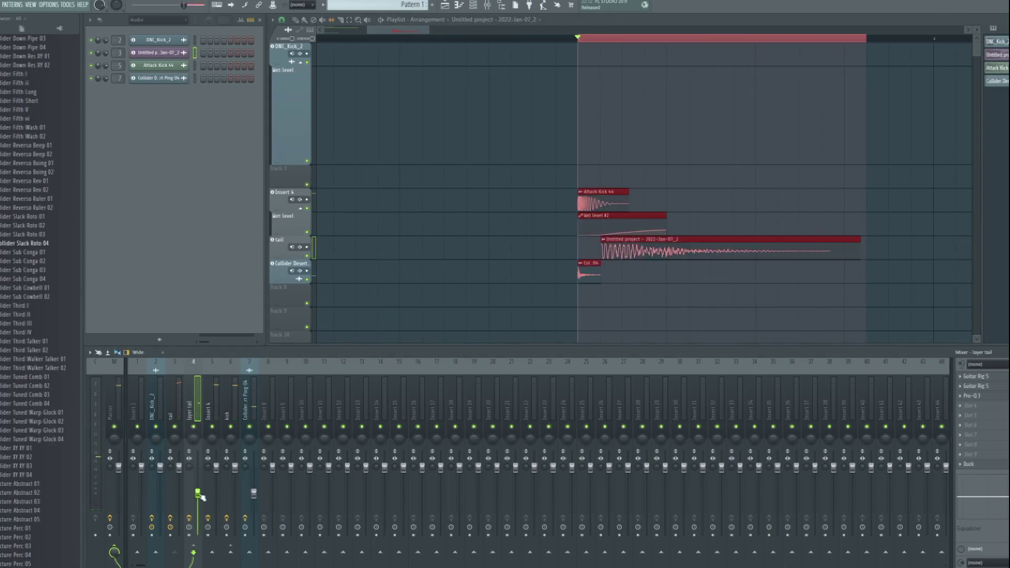
key("space")
key("space")
key("space")
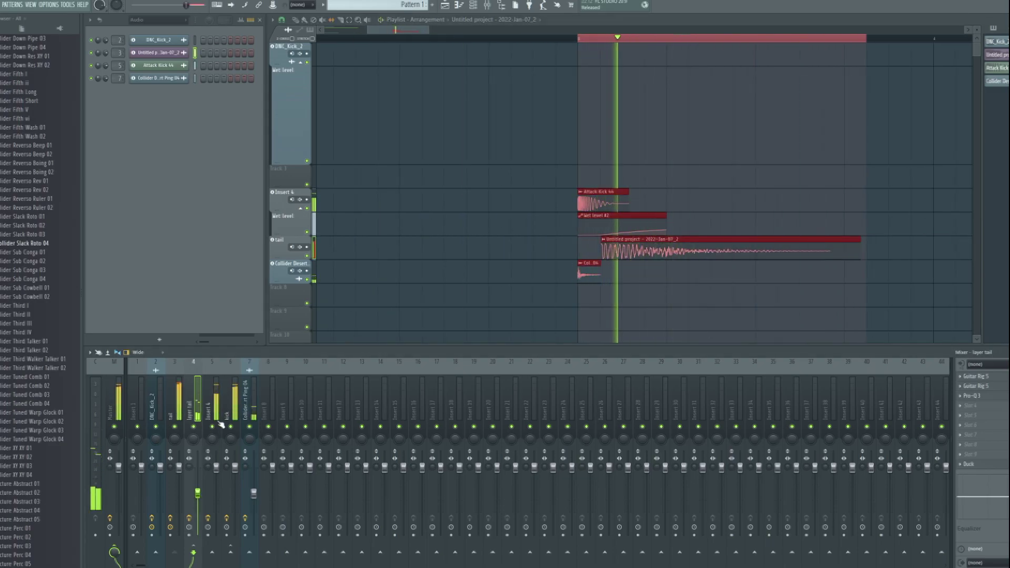
- Toggle the Insert 4 track off and back on during playback and raise the layer tail fader slightly
left_click(213, 434)
key("space")
left_click(213, 432)
left_click(194, 435)
- Route layer tail to the kick mixer track only and check the result in playback
right_click(230, 552)
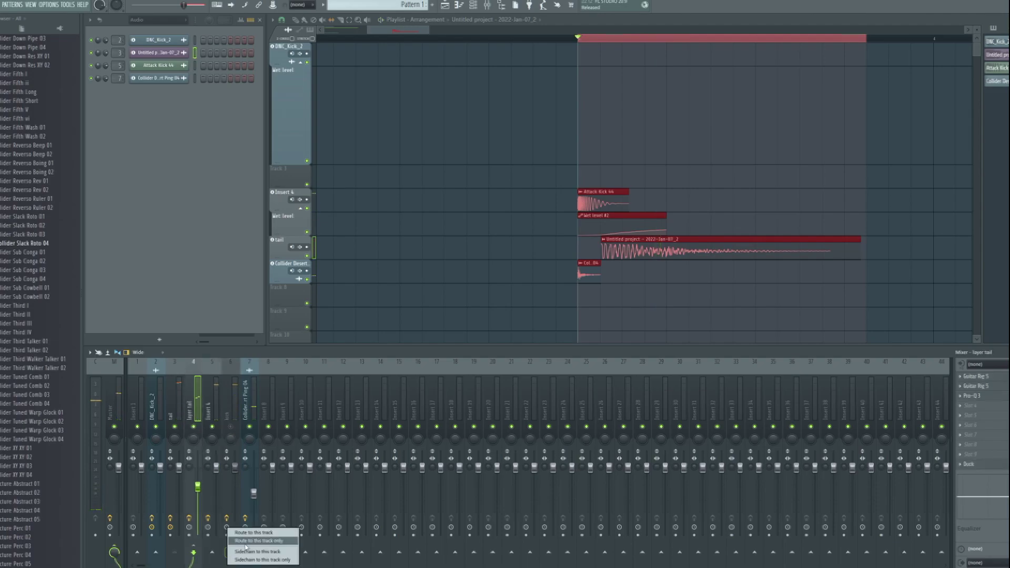
left_click(254, 541)
key("space")
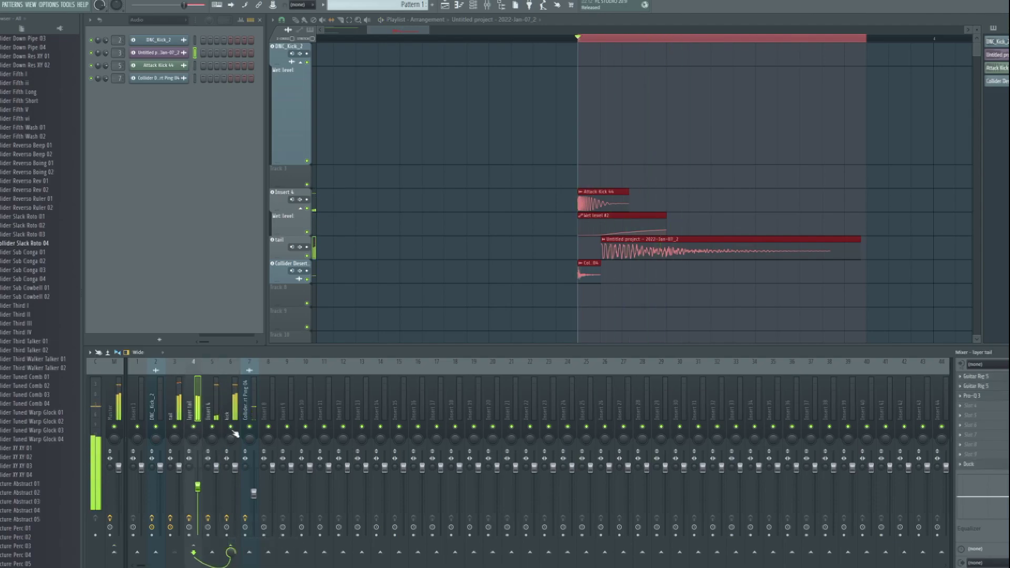
key("space")
- Select the kick mixer track and audition the combined kick in repeated playback
left_click(234, 398)
key("space")
key("space")
key("space")
key("space")
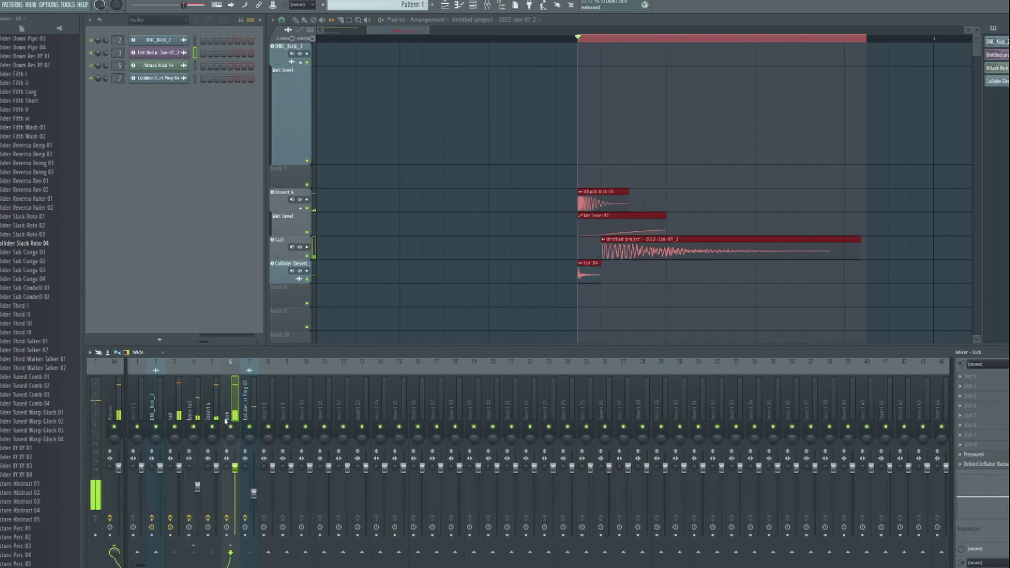
- Insert Neutron 3 in the kick track's first effect slot and add a Sculptor module with the Add Fullness target
left_click(994, 379)
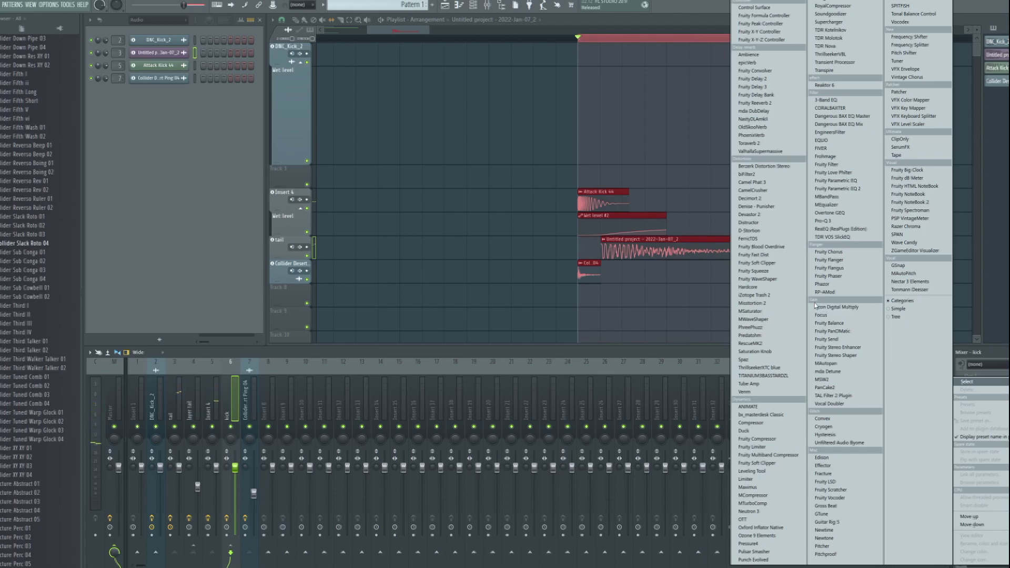
left_click(749, 512)
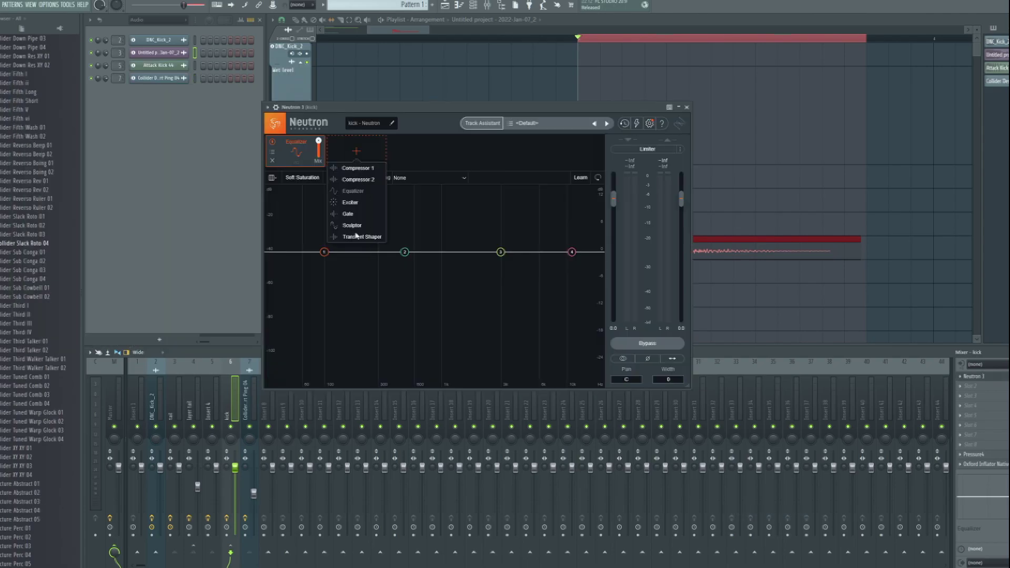
left_click(354, 230)
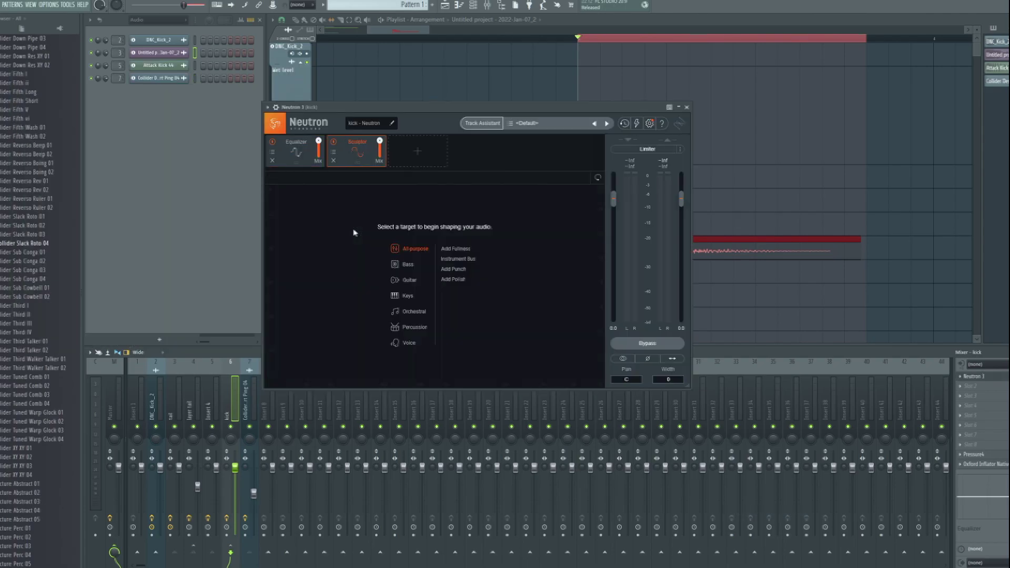
left_click(455, 249)
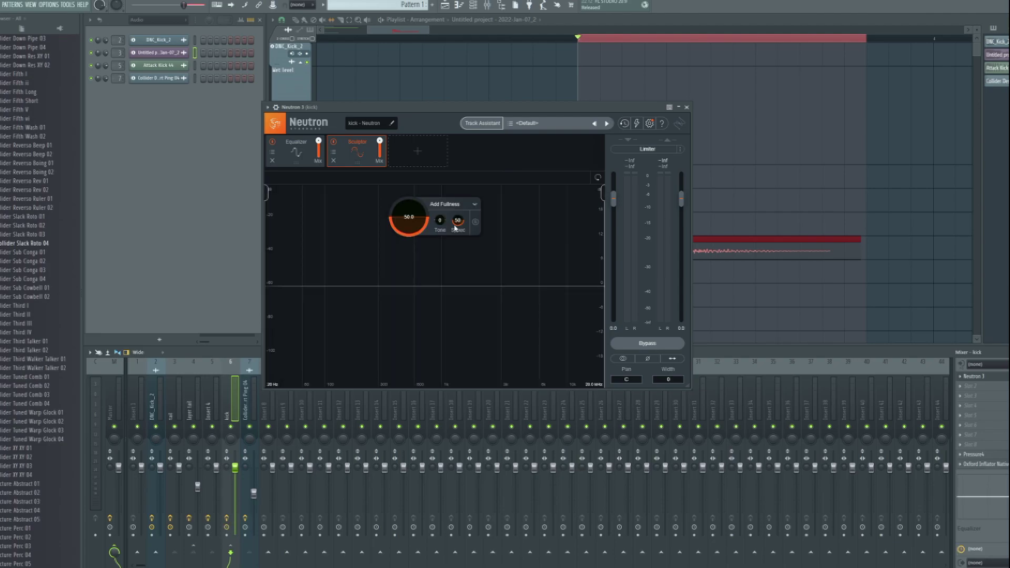
- Play the kick and compare the sound with Neutron 3 bypassed and active
key("space")
left_click_drag(430, 108, 485, 145)
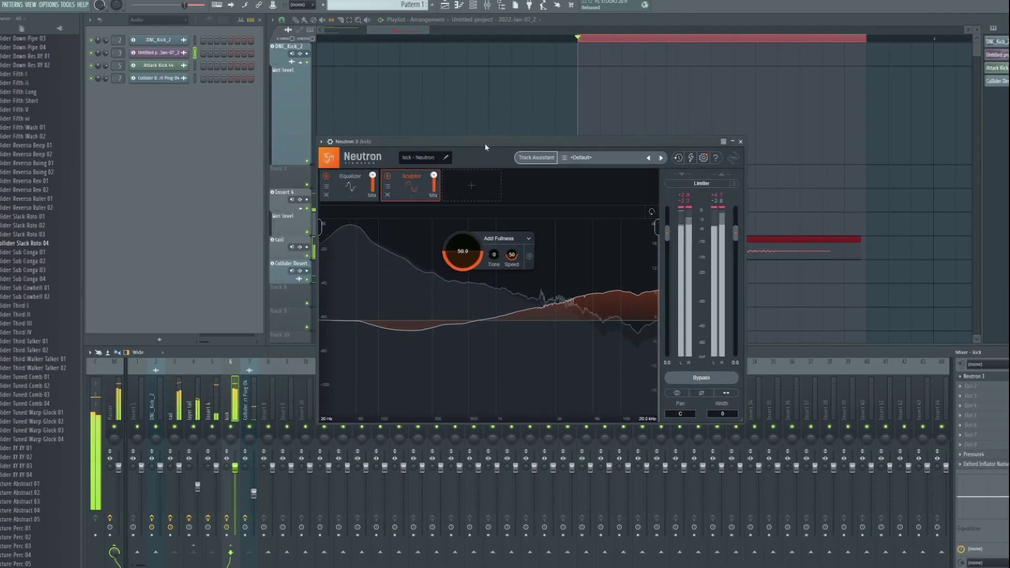
key("space")
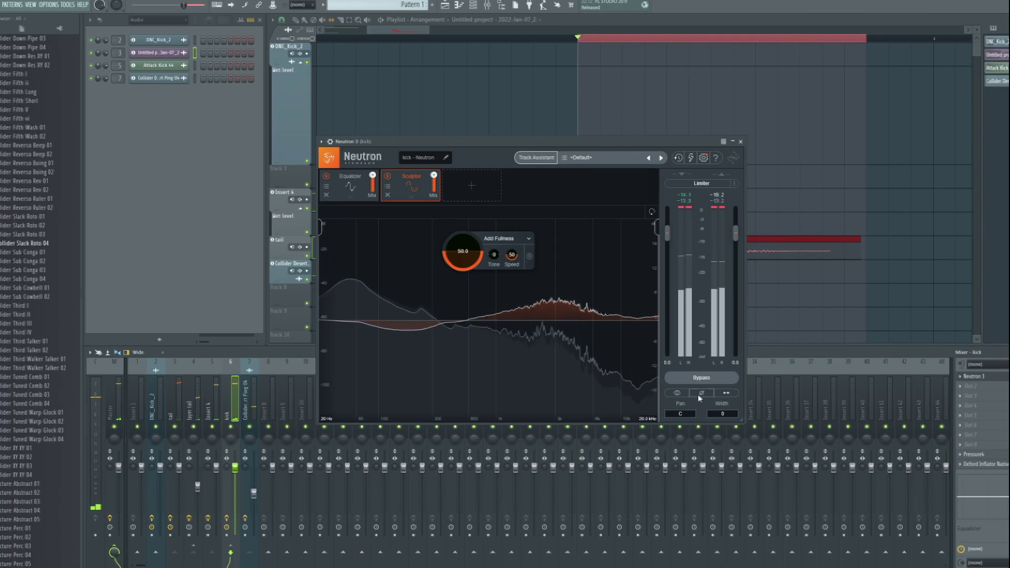
key("space")
left_click(703, 380)
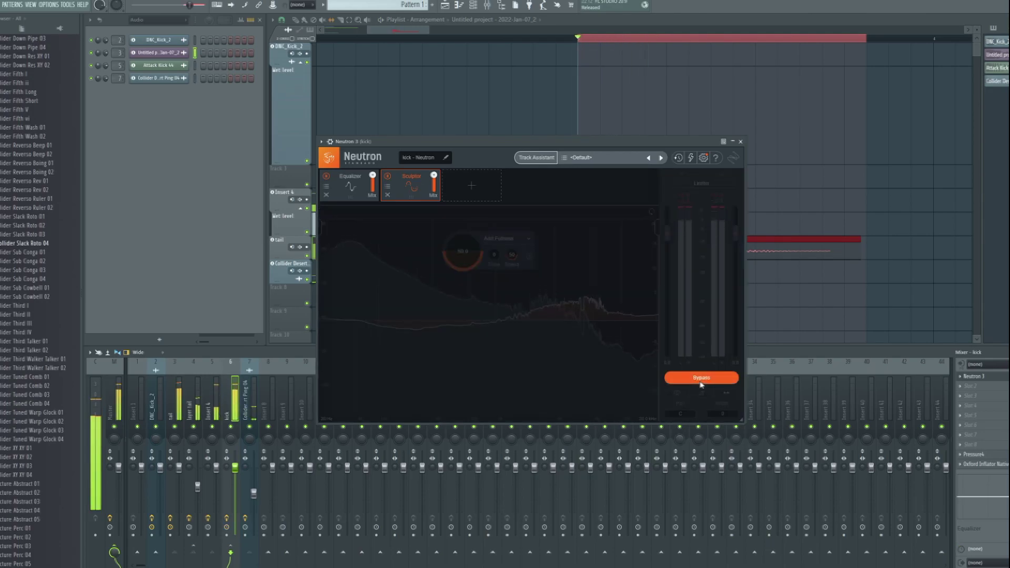
left_click(700, 379)
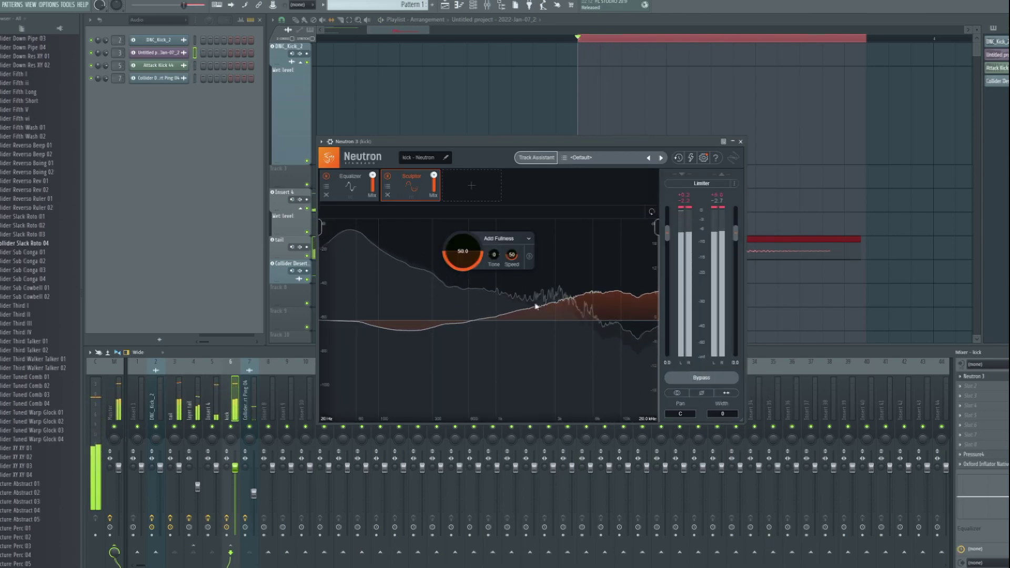
key("space")
- Reduce Sculptor's Add Fullness amount to about 39, set its tone to -7, and close Neutron 3 after playback
mouse_move(463, 257)
left_mouse_down()
mouse_move(464, 271)
mouse_move(495, 264)
left_mouse_up()
key("space")
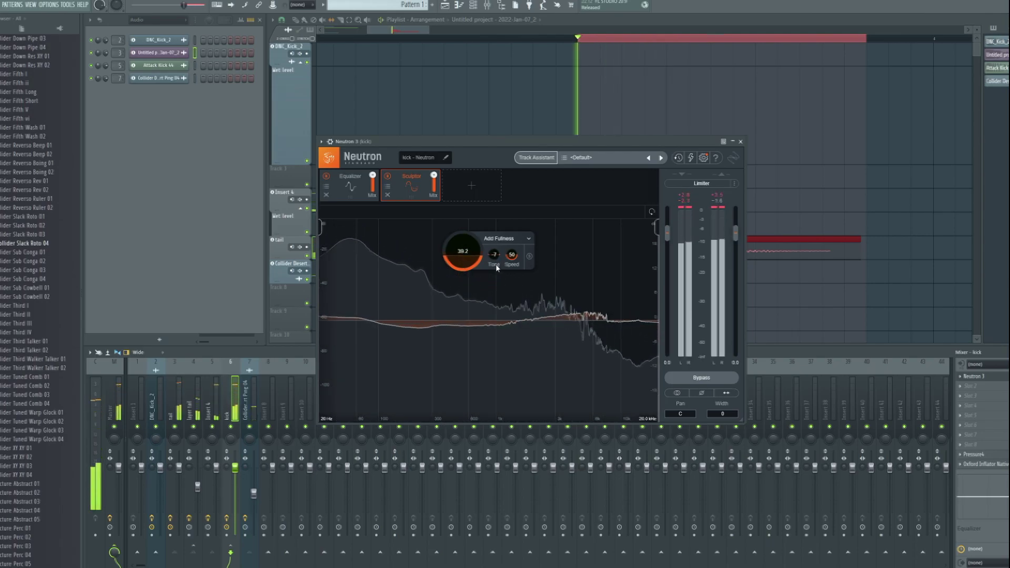
left_click(740, 142)
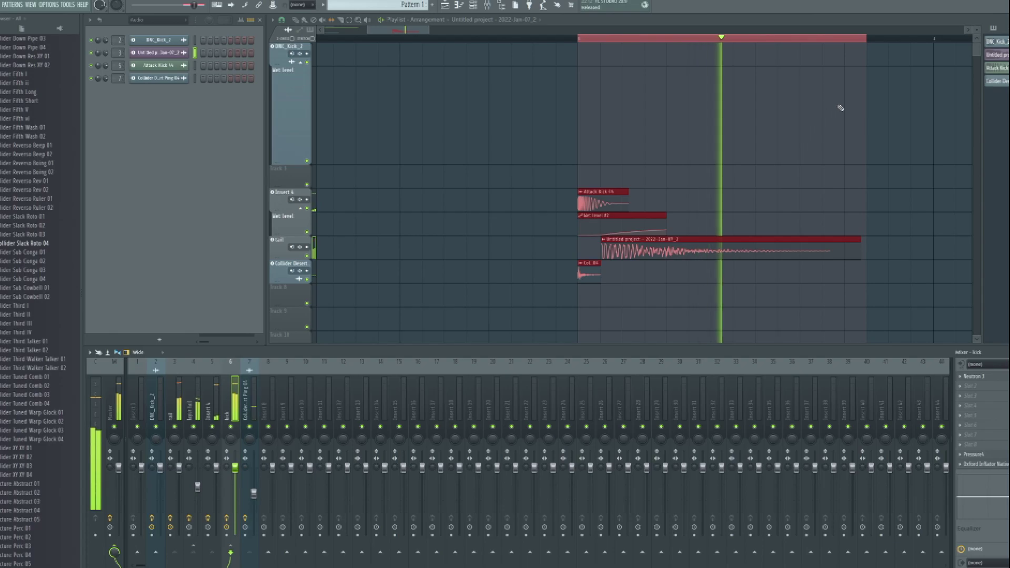
key("space")
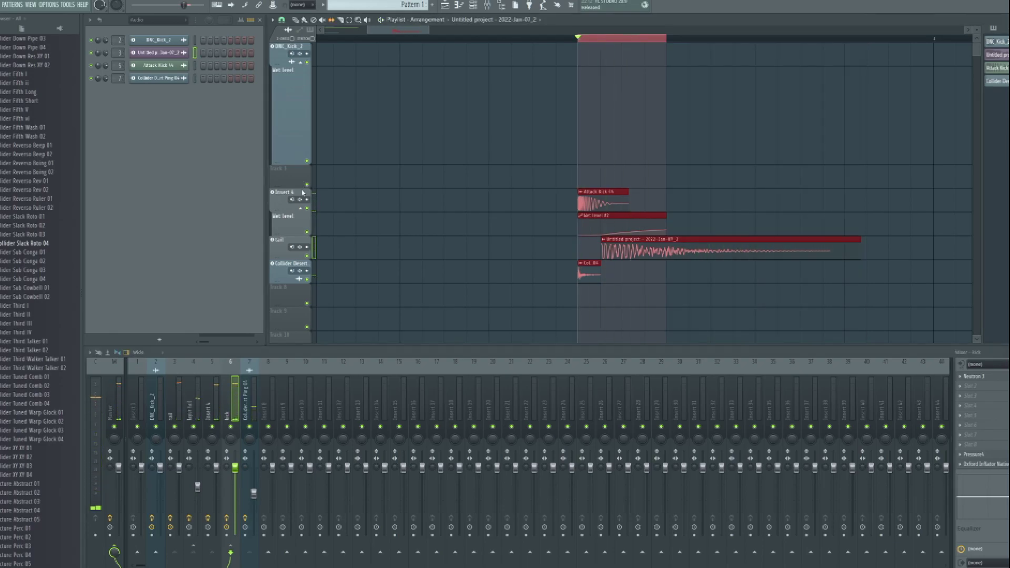
- Audition the looped kick and raise the Insert 4 attack track's mixer level slightly
key("space")
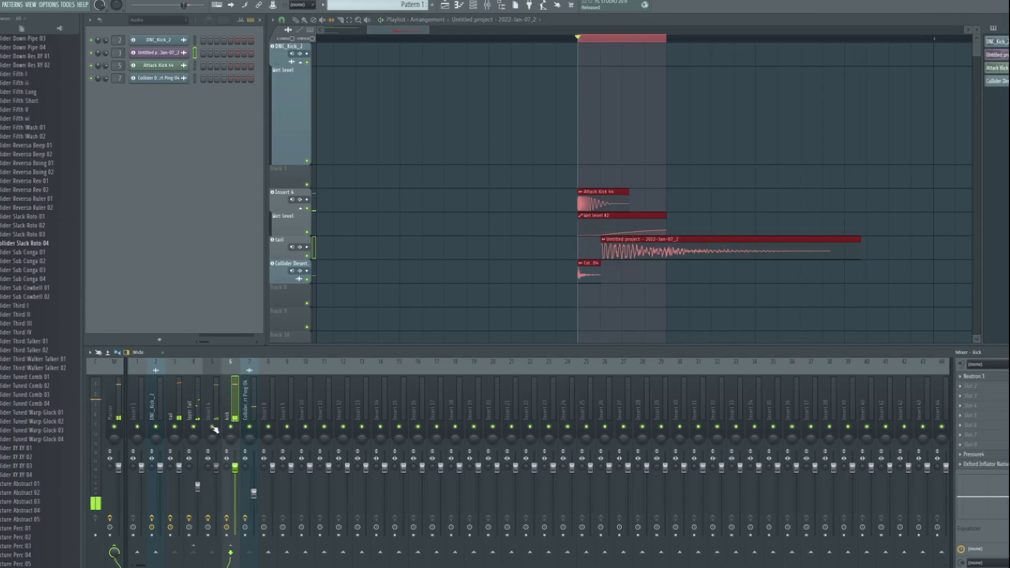
key("space")
left_click(221, 398)
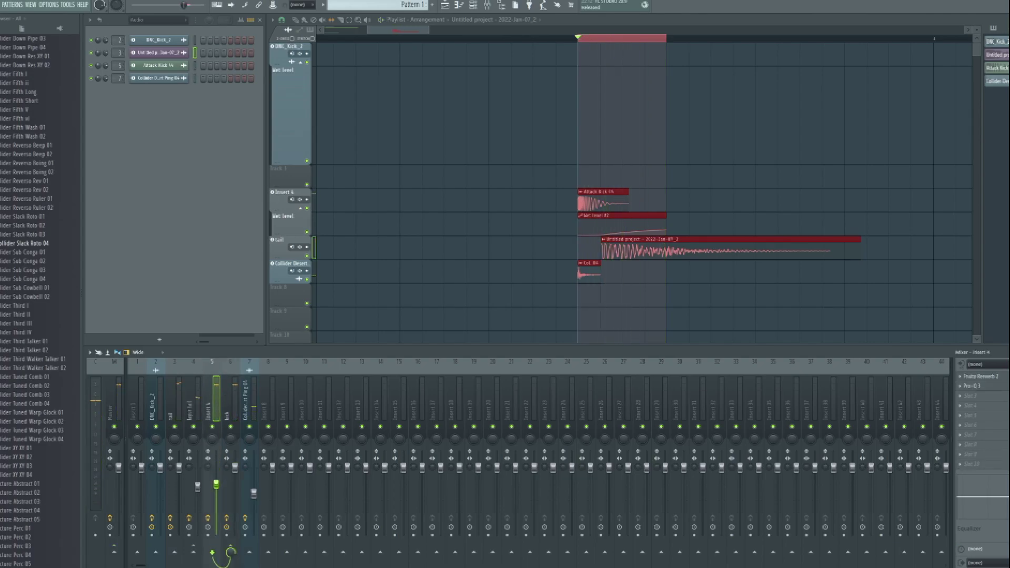
key("space")
key("space")
key("space")
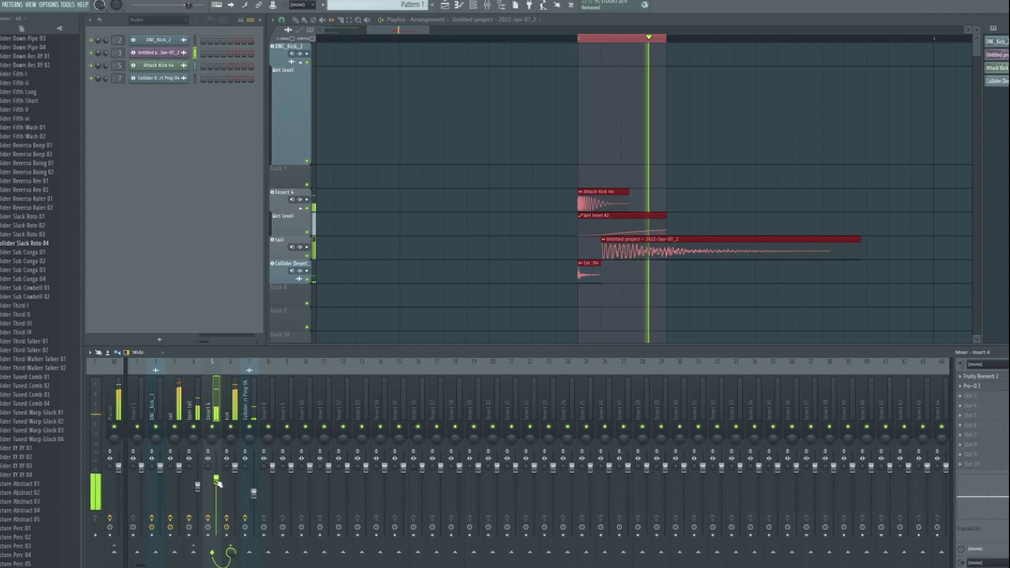
- Raise the layer tail track's mixer level slightly while auditioning the kick
scroll(624, 41, "up", 3)
left_click_drag(705, 152, 562, 163)
key("space")
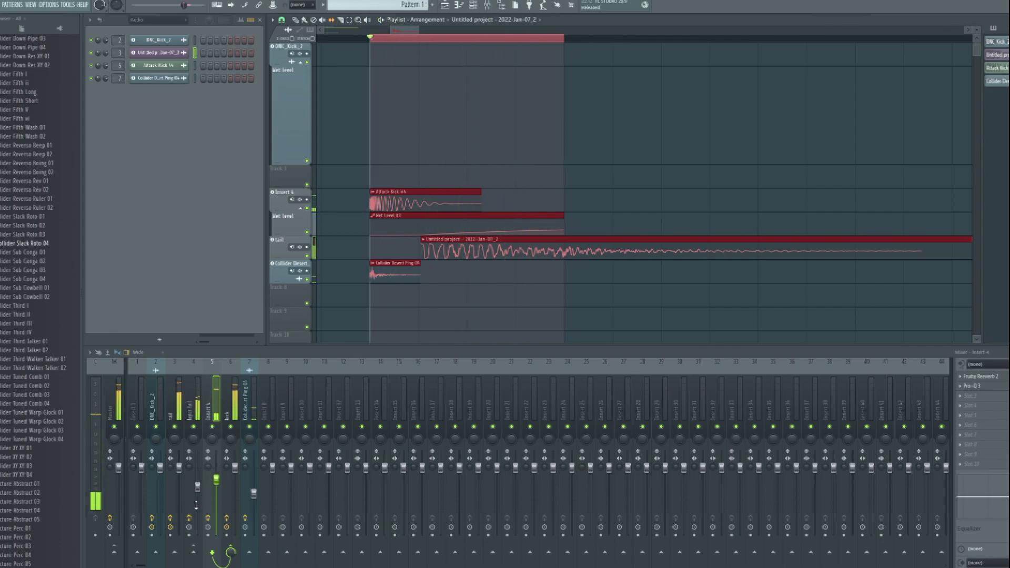
left_click_drag(200, 489, 202, 480)
key("space")
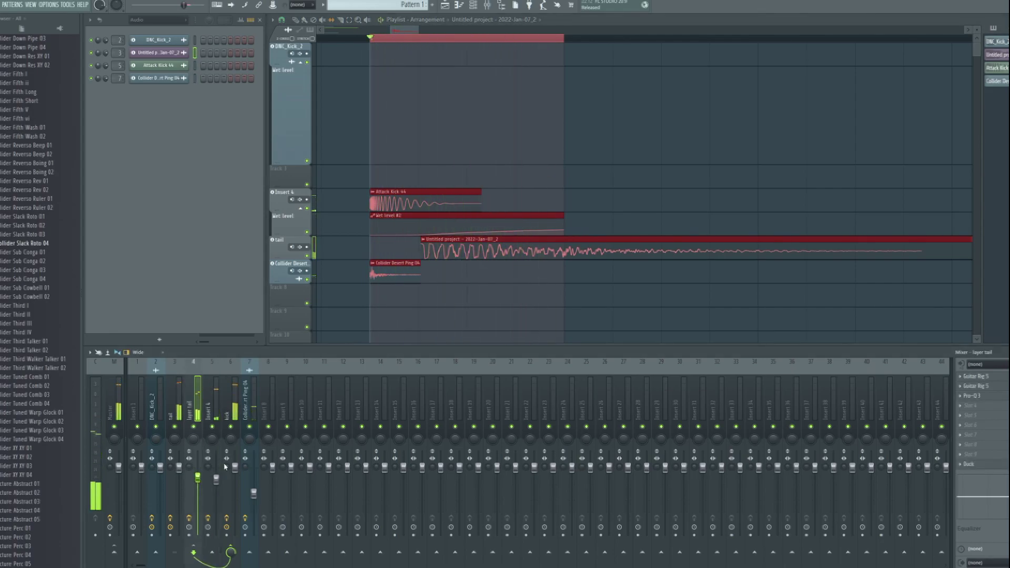
- Open Pro-Q 3 on the Insert 4 track and pull down an upper-frequency point on its curve during playback
left_click(213, 421)
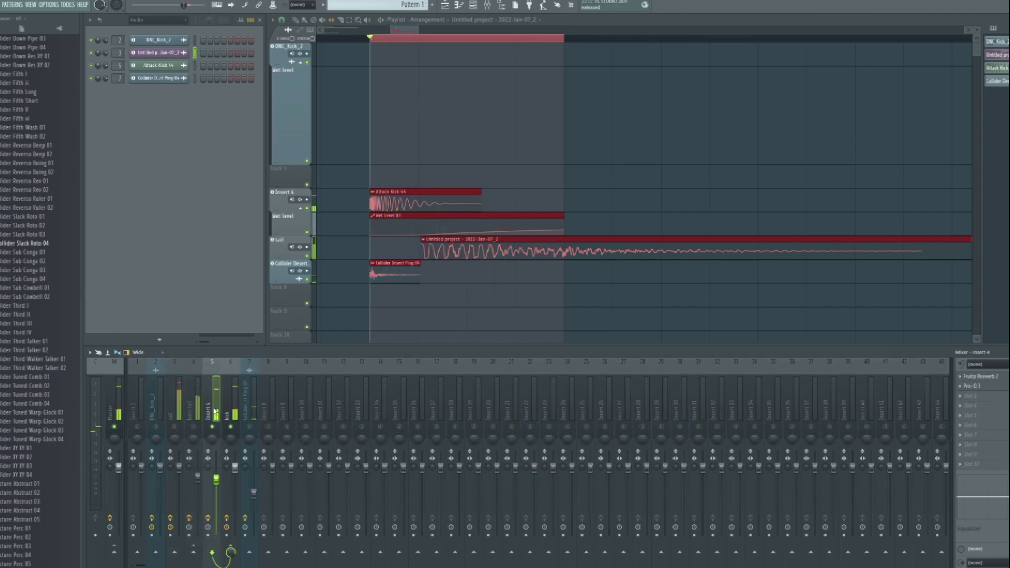
left_click(983, 387)
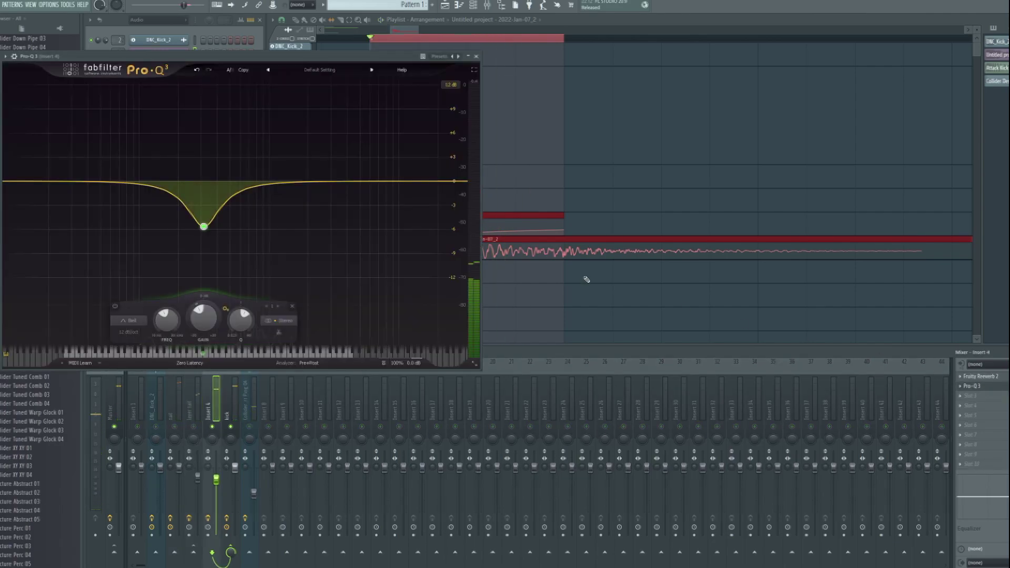
left_click_drag(370, 190, 350, 221)
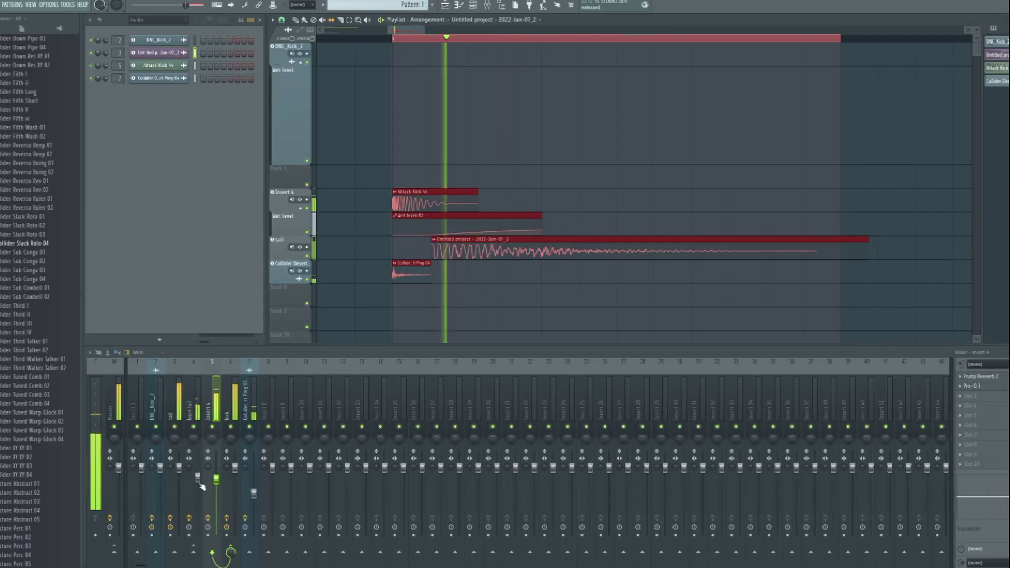
- Select the kick mixer track and audition the combined kick again
key("space")
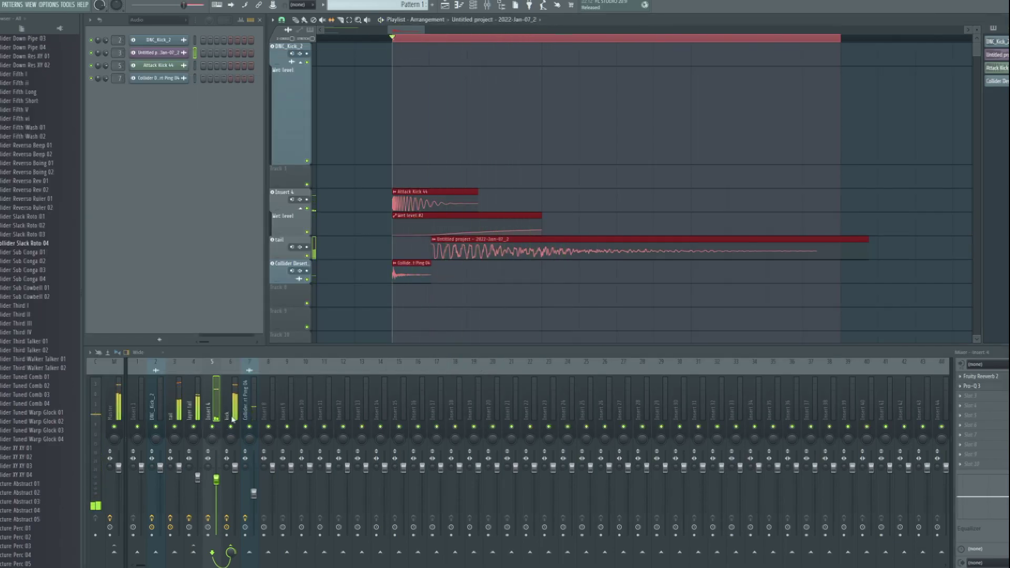
left_click(233, 408)
key("space")
key("space")
key("space")
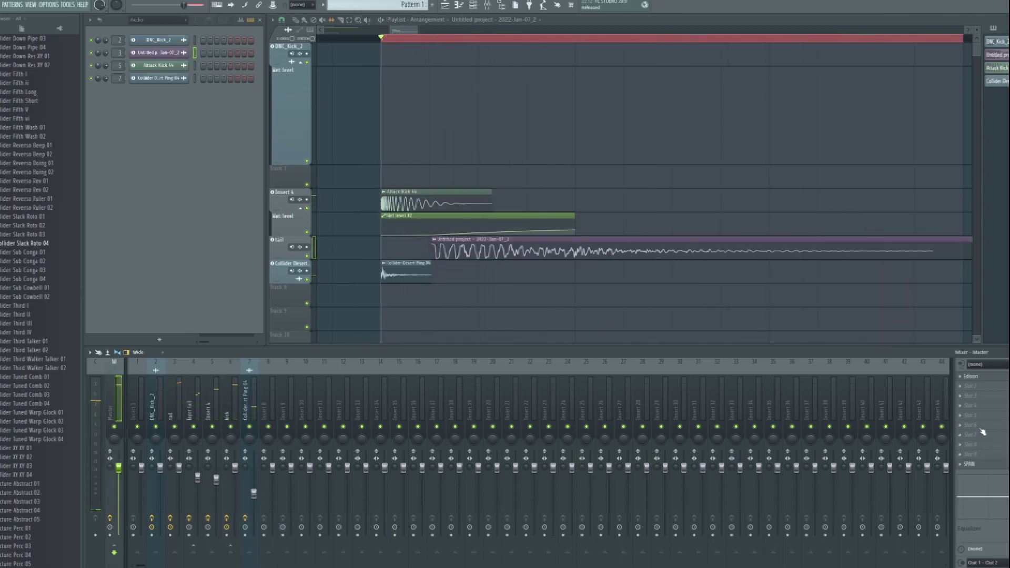
- Record one pass of the combined kick into Edison on the Master track
left_click(982, 376)
left_click(225, 336)
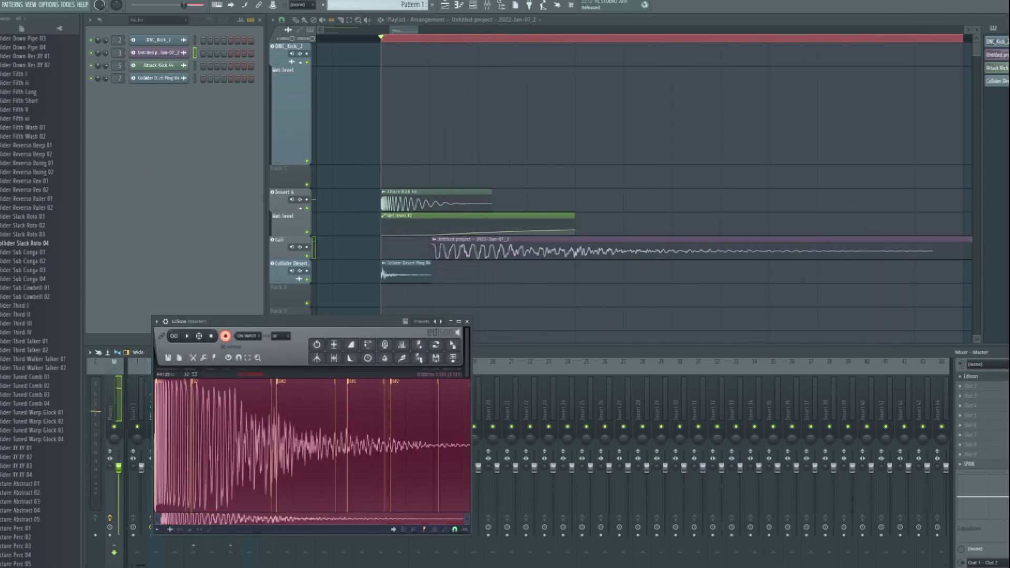
key("space")
key("space")
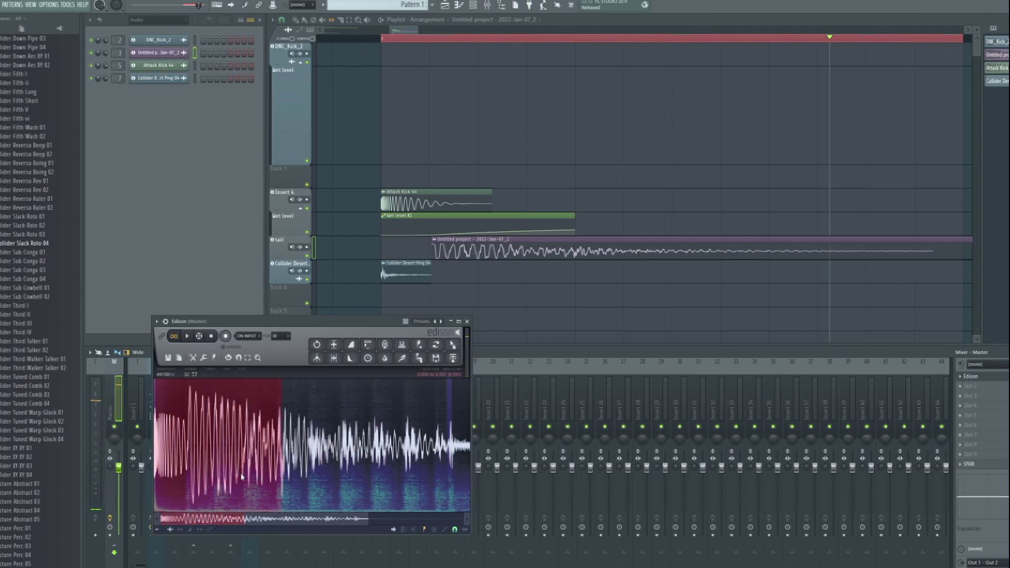
- Transfer the Edison kick recording to the empty playlist track below the percussion as an audio track
scroll(199, 467, "up", 1)
left_click(199, 466)
scroll(198, 467, "down", 3)
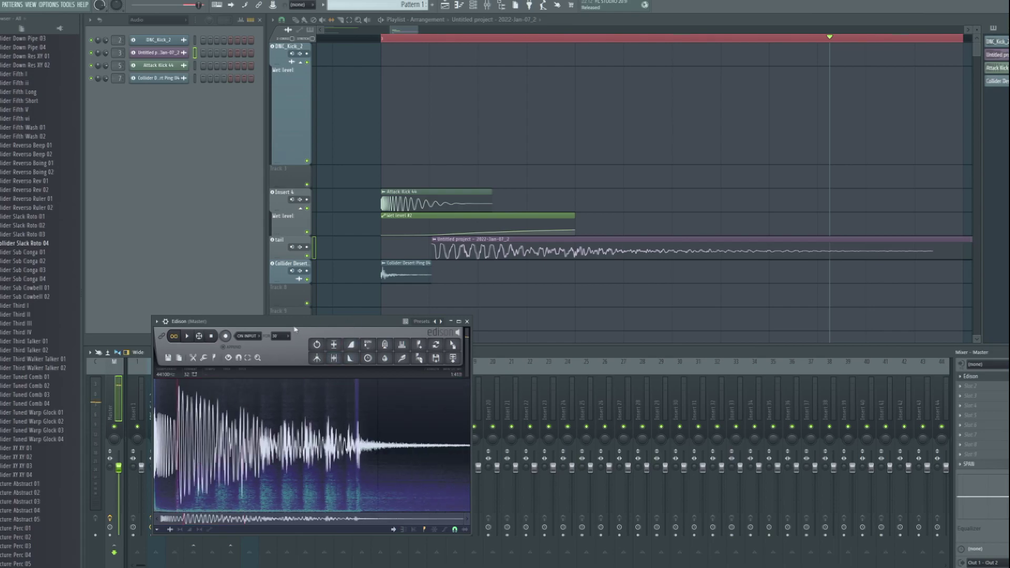
left_click_drag(294, 327, 277, 318)
scroll(437, 136, "down", 4)
left_click_drag(435, 337, 292, 302)
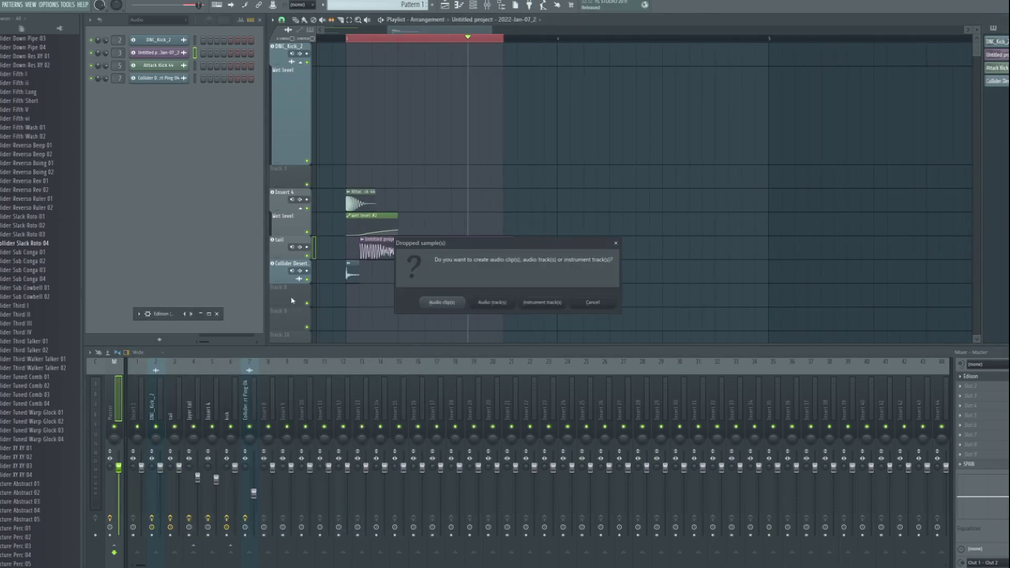
left_click(489, 303)
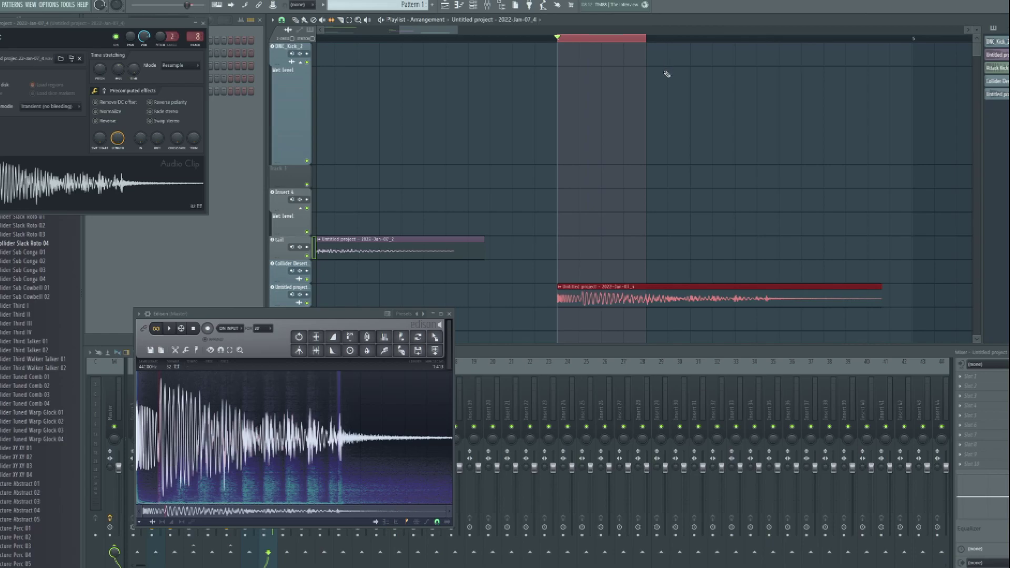
- Close Edison, insert bx_masterdesk Classic on the resampled kick's mixer track, and audition the clip
scroll(666, 72, "down", 2)
left_click(448, 315)
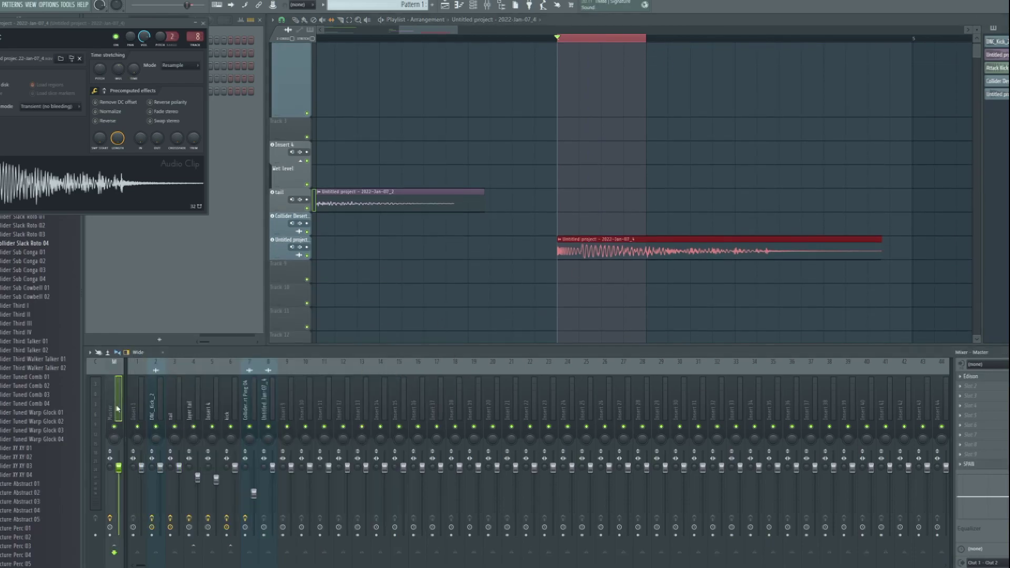
left_click_drag(121, 46, 477, 254)
key("space")
key("space")
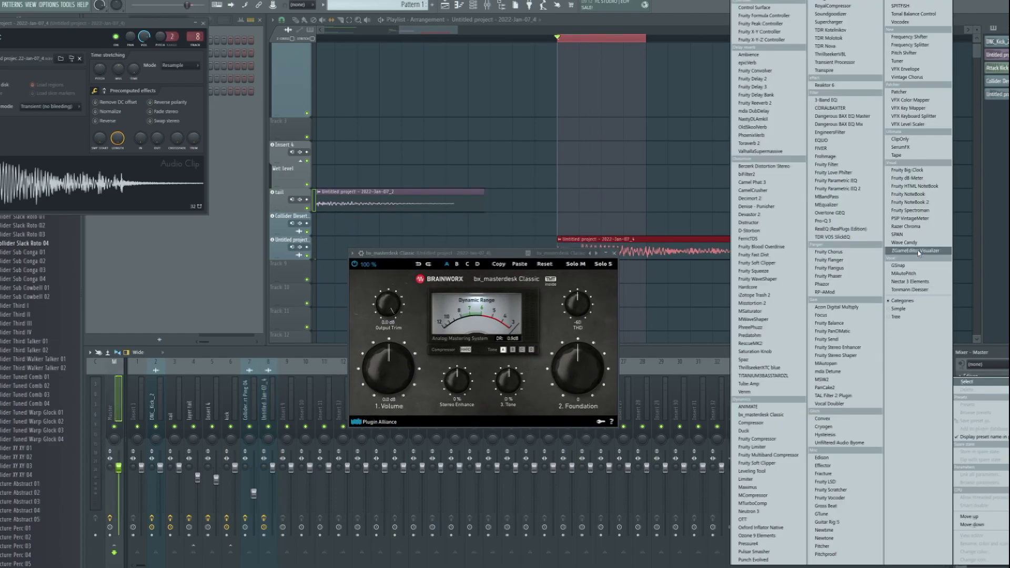
- Add Wave Candy to the Master track, enlarge its oscilloscope display, and check the kick's waveform during playback
left_click(915, 243)
left_click_drag(264, 85, 170, 374)
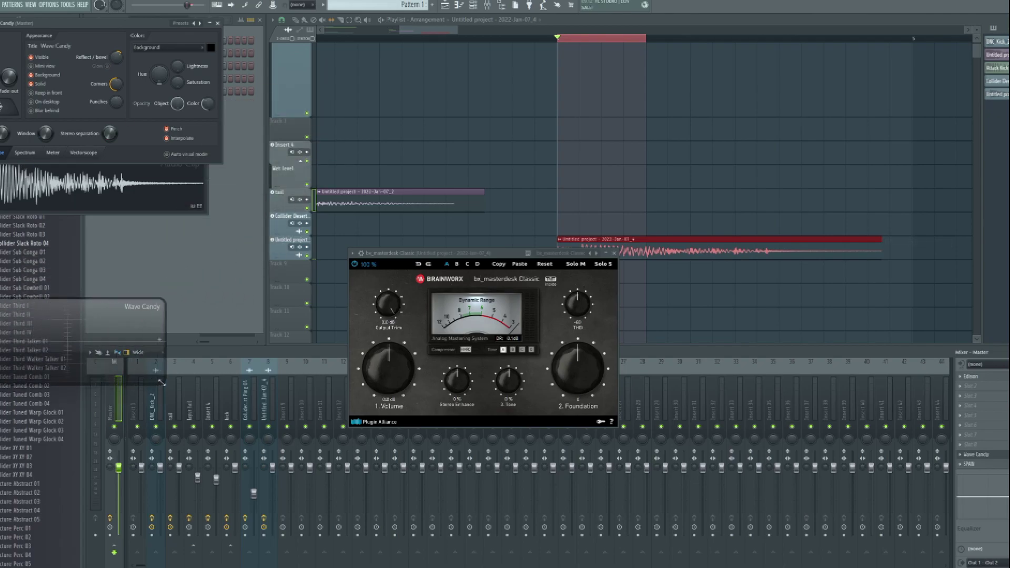
key("space")
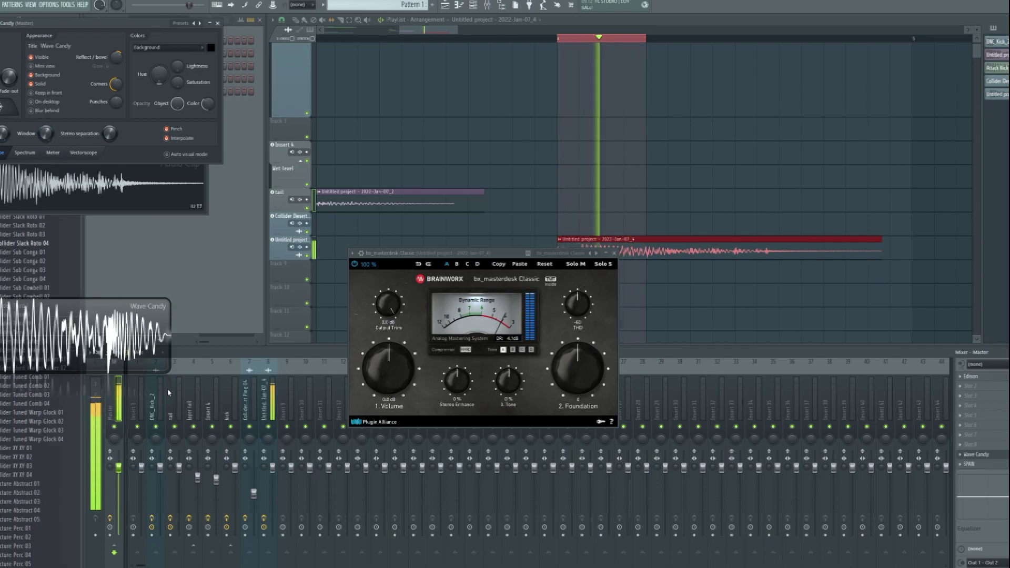
key("space")
left_click_drag(166, 373, 229, 382)
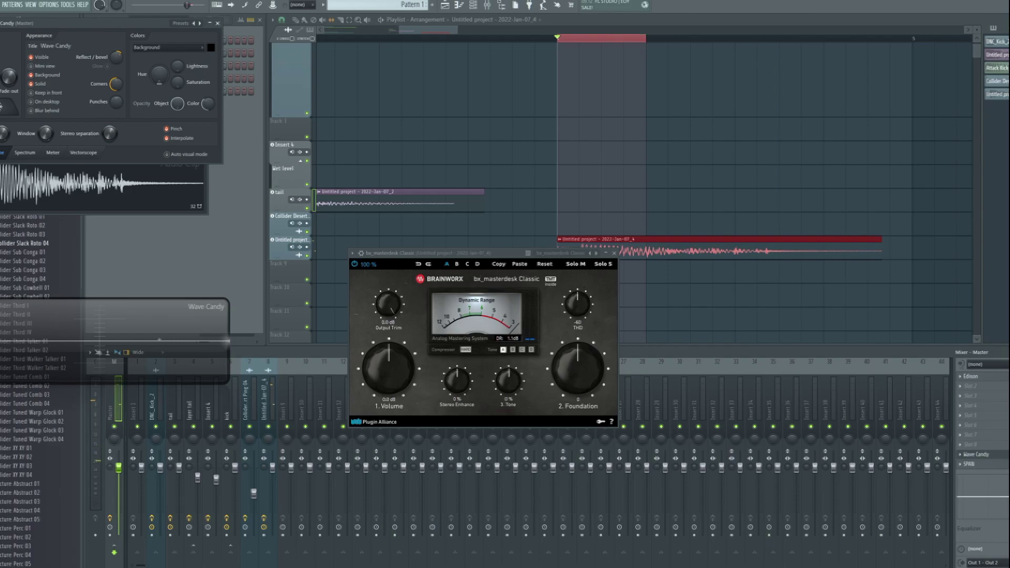
- While the kick plays, set bx_masterdesk's Tone knob to 55% with mode B, raise Foundation, and set THD to -52
key("space")
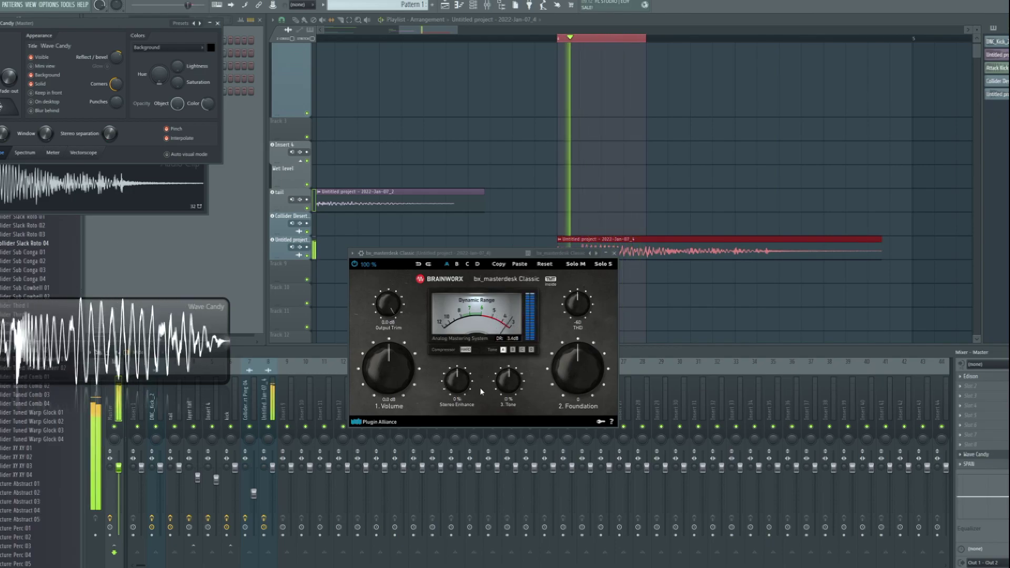
left_click_drag(508, 381, 496, 351)
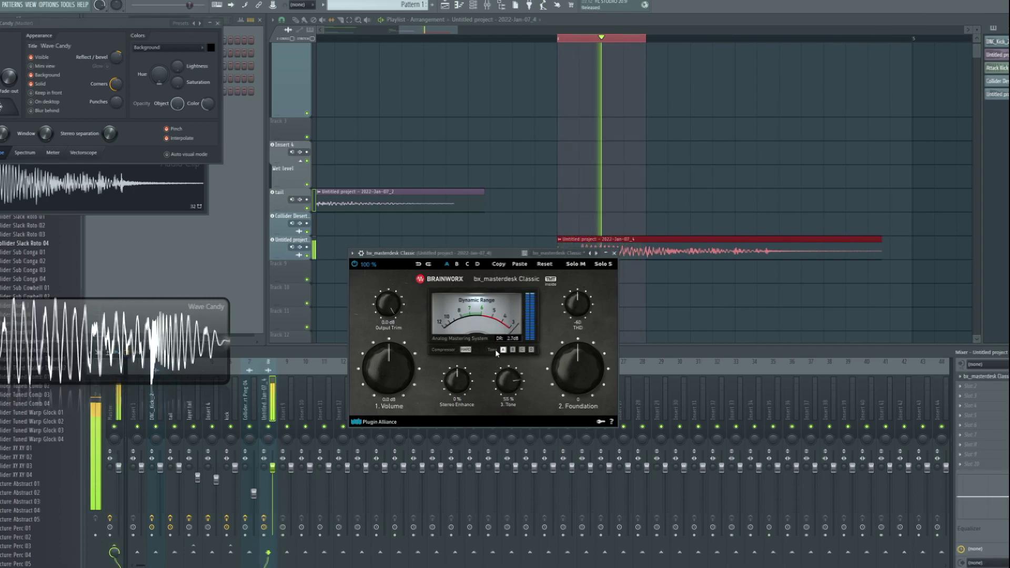
mouse_move(587, 376)
left_mouse_down()
mouse_move(586, 326)
mouse_move(591, 382)
left_mouse_up()
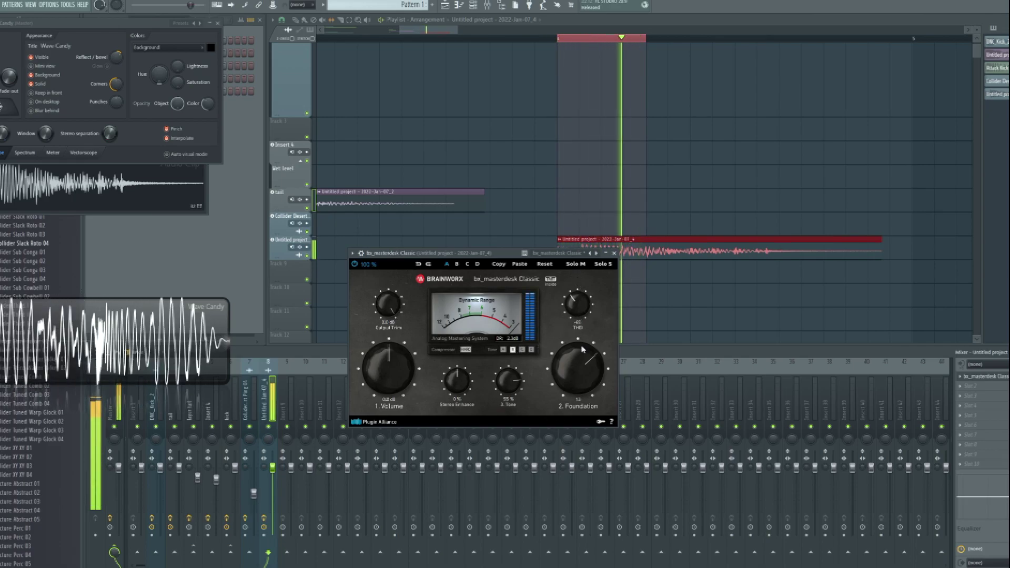
left_click_drag(579, 308, 582, 305)
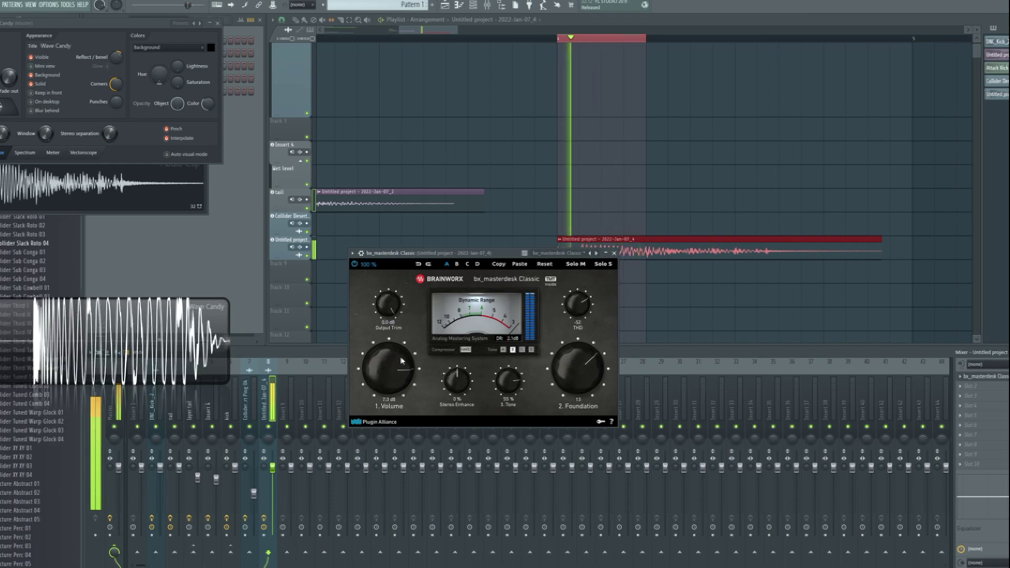
- Set bx_masterdesk Classic's Volume to about 2.4 dB while checking playback
key("space")
left_click_drag(395, 367, 390, 380)
key("space")
- Record the processed kick over its full clip length into the Master track's Edison and isolate the new take
left_click(112, 411)
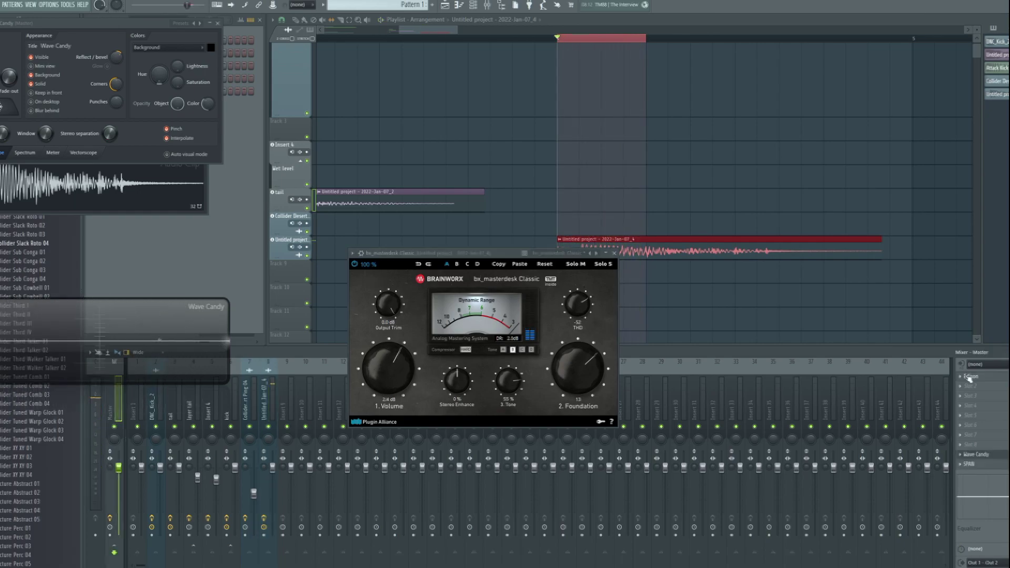
left_click(970, 377)
left_click(208, 328)
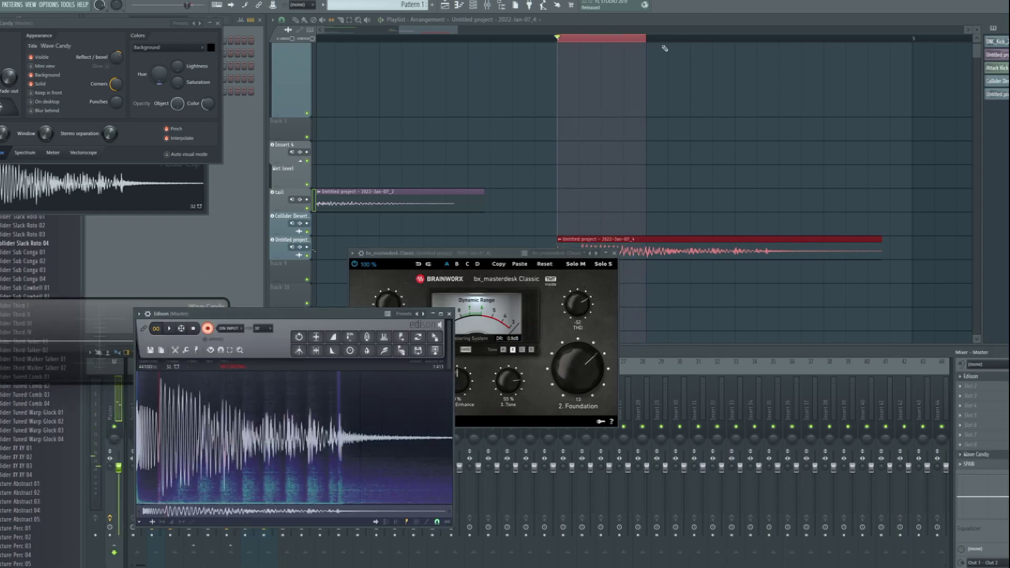
scroll(656, 40, "down", 2)
left_click_drag(511, 40, 835, 51)
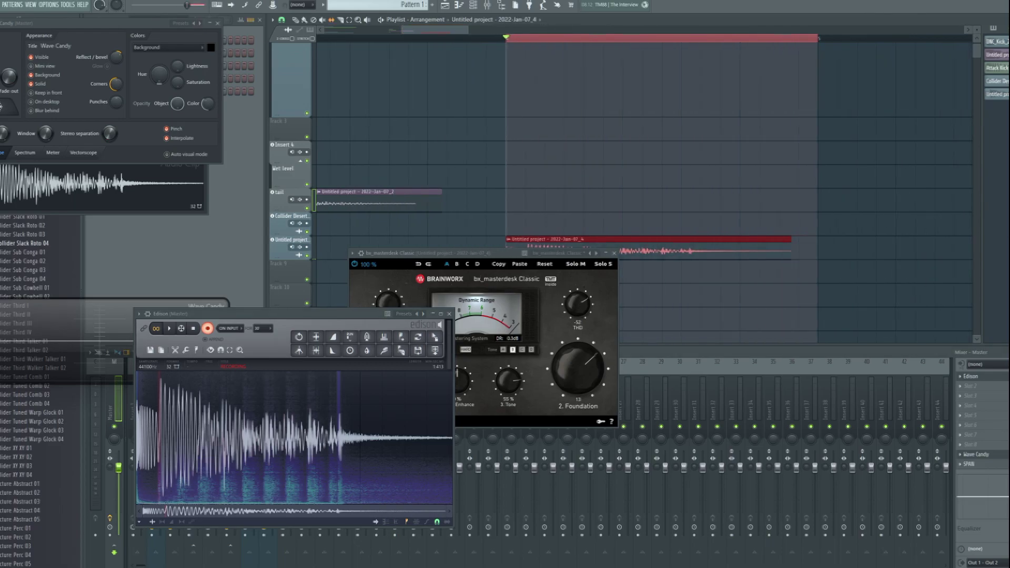
key("space")
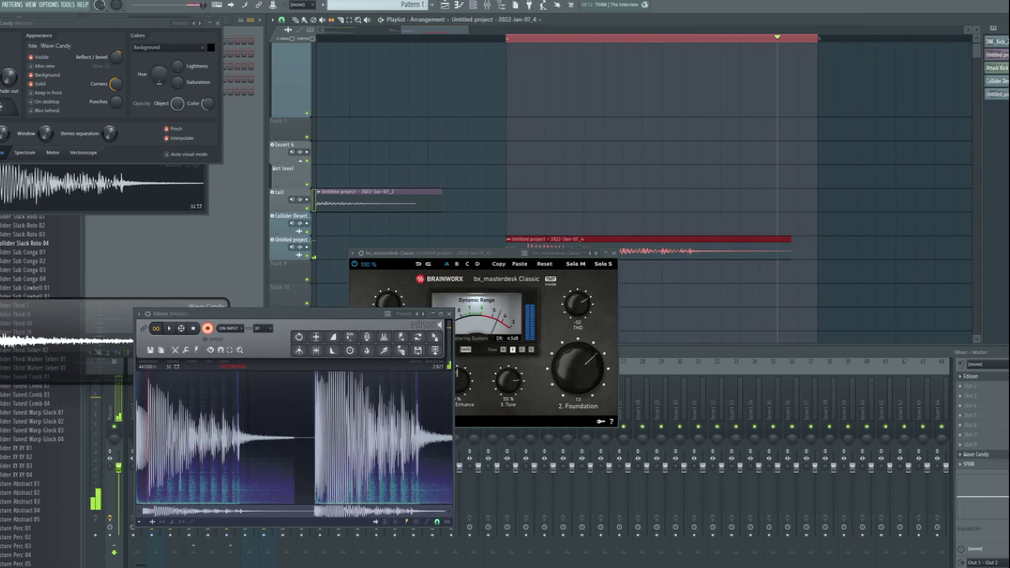
left_click(207, 330)
scroll(264, 437, "up", 4)
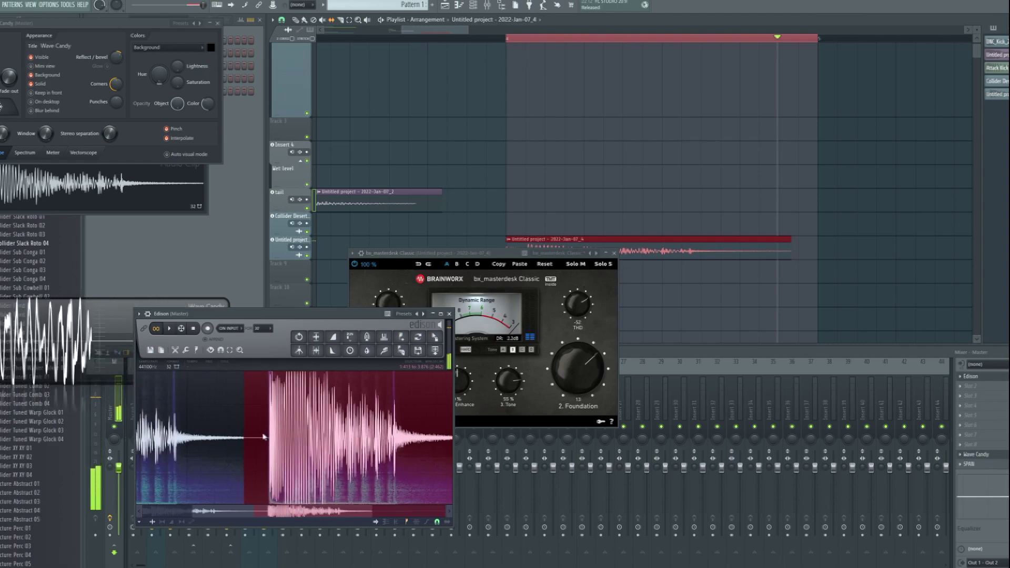
right_click(263, 436)
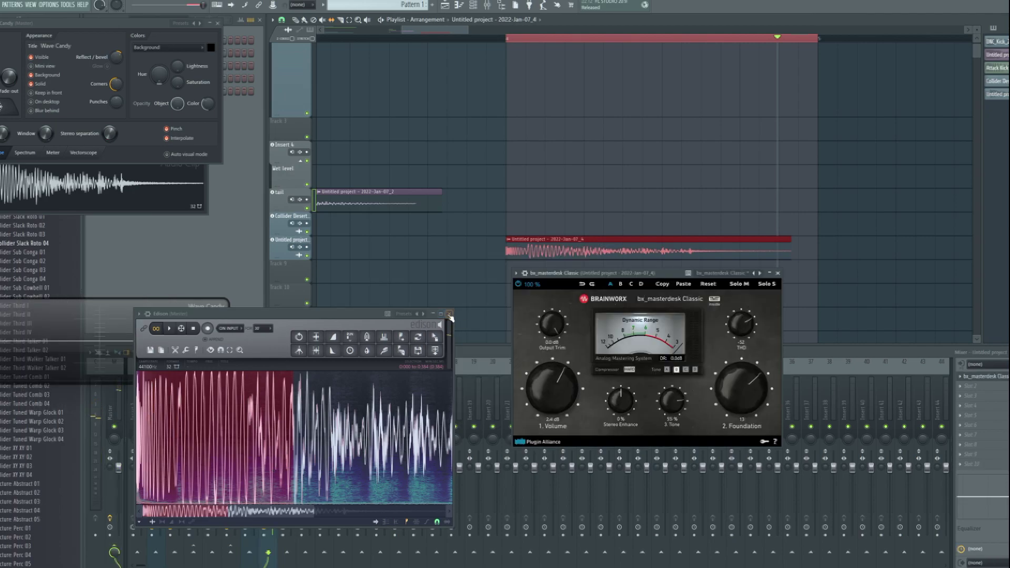
- Loop the opening section of the resampled kick and audition it while fine-tuning bx_masterdesk Classic's Volume
left_click_drag(568, 274, 574, 293)
left_click_drag(513, 38, 581, 39)
key("space")
left_click(598, 75)
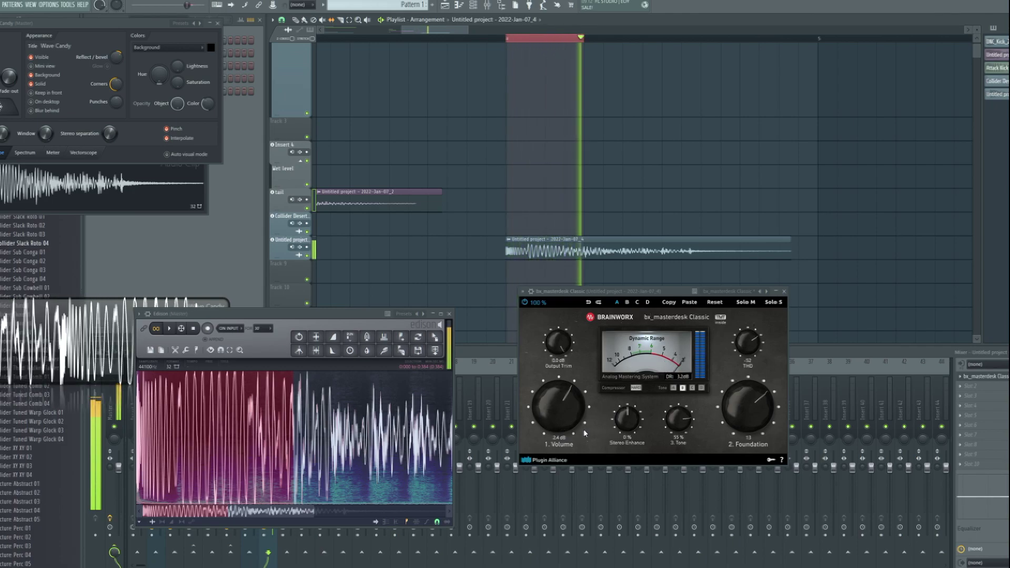
left_click_drag(571, 418, 568, 429)
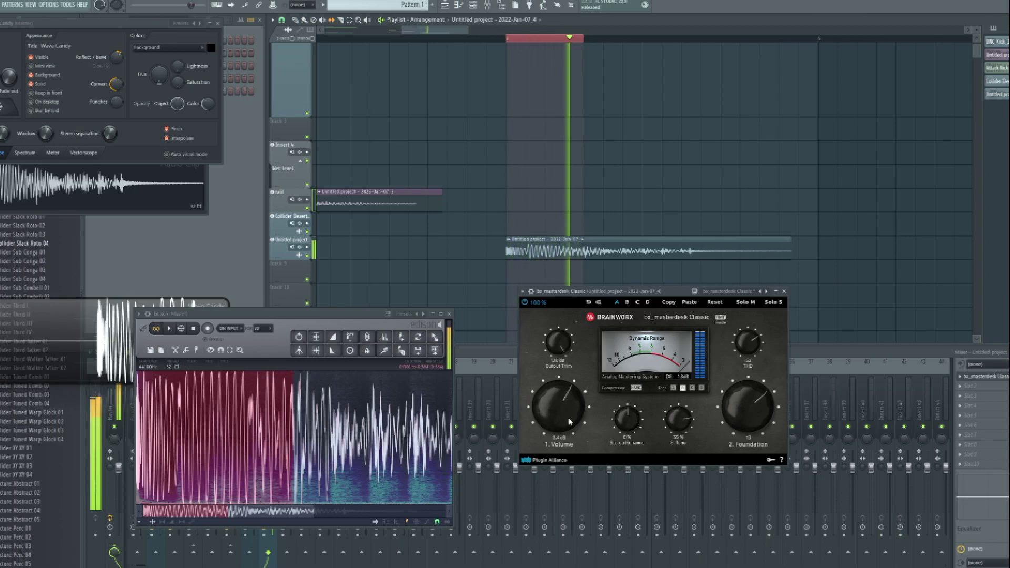
key("space")
- Compare bx_masterdesk's Tone modes during playback, choose mode B, and set the Tone knob to about 54%
key("space")
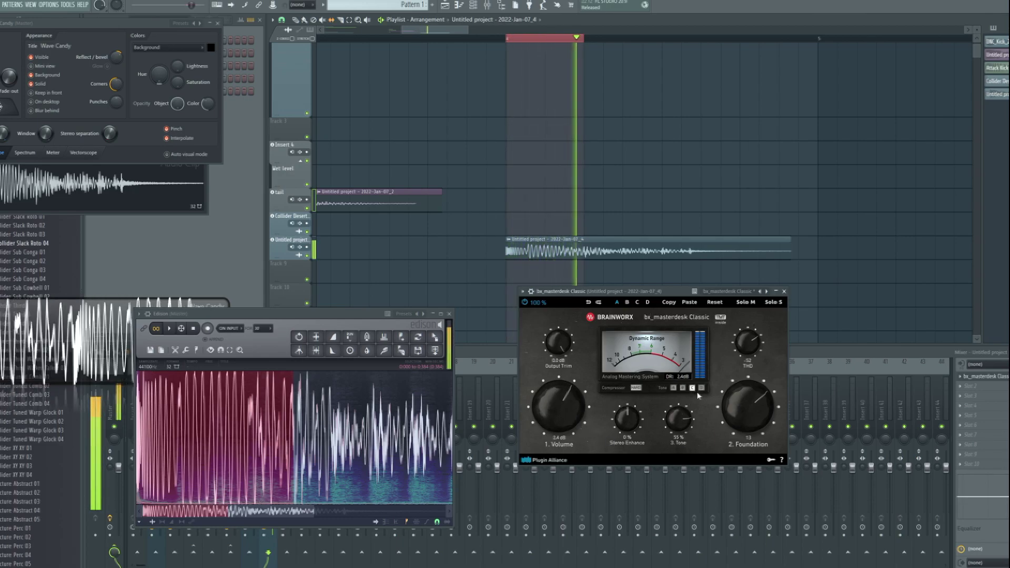
left_click(682, 388)
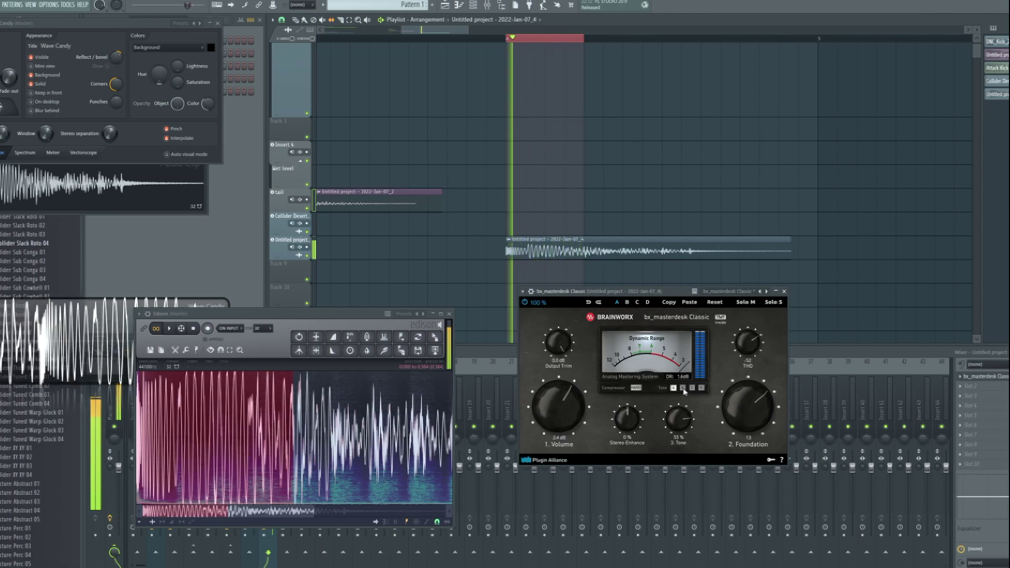
left_click_drag(688, 422, 681, 410)
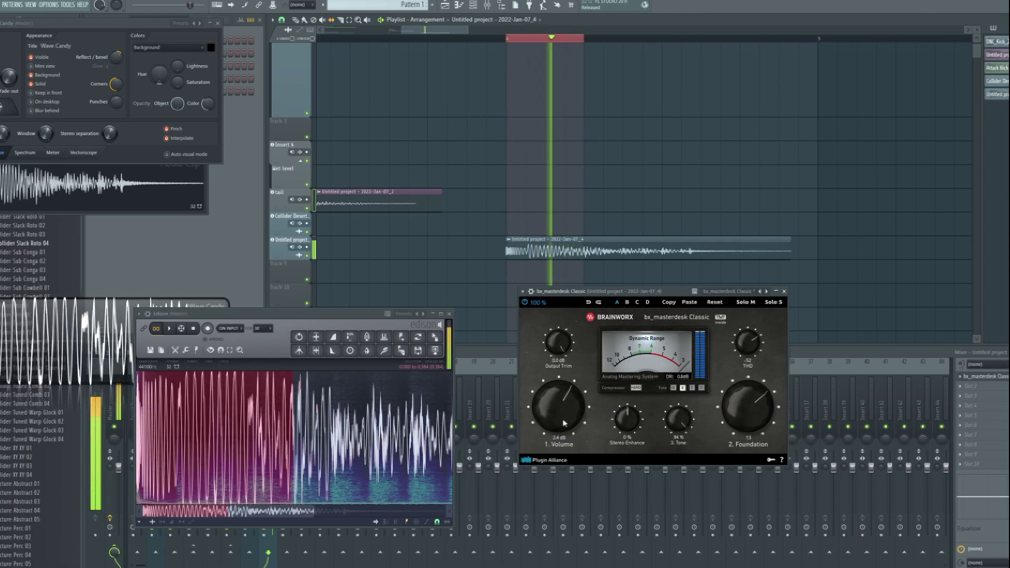
- Extend the playlist loop over the whole kick clip and record its processed playback into the Master track's Edison
left_click_drag(584, 39, 821, 63)
left_click(207, 328)
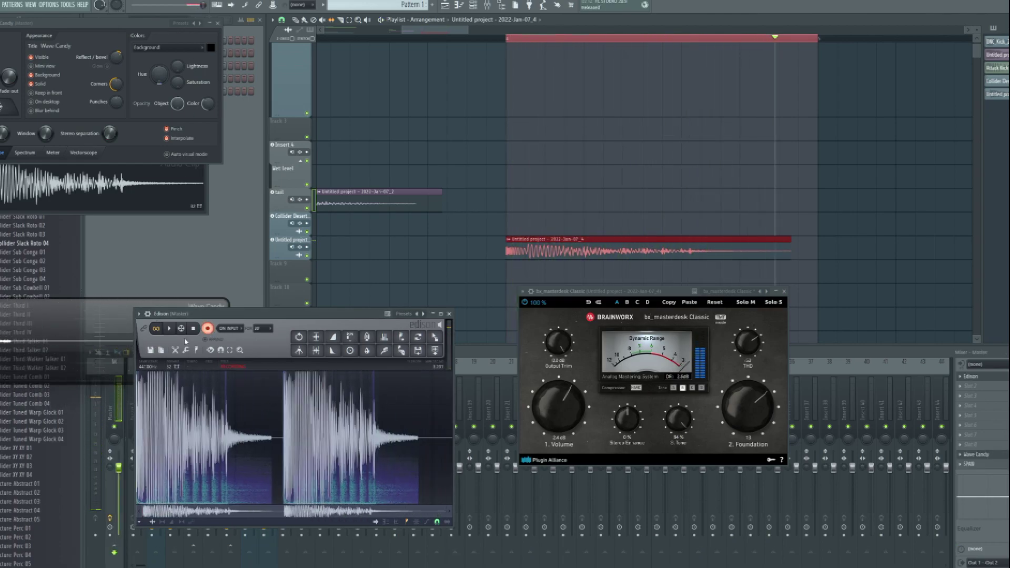
left_click(207, 329)
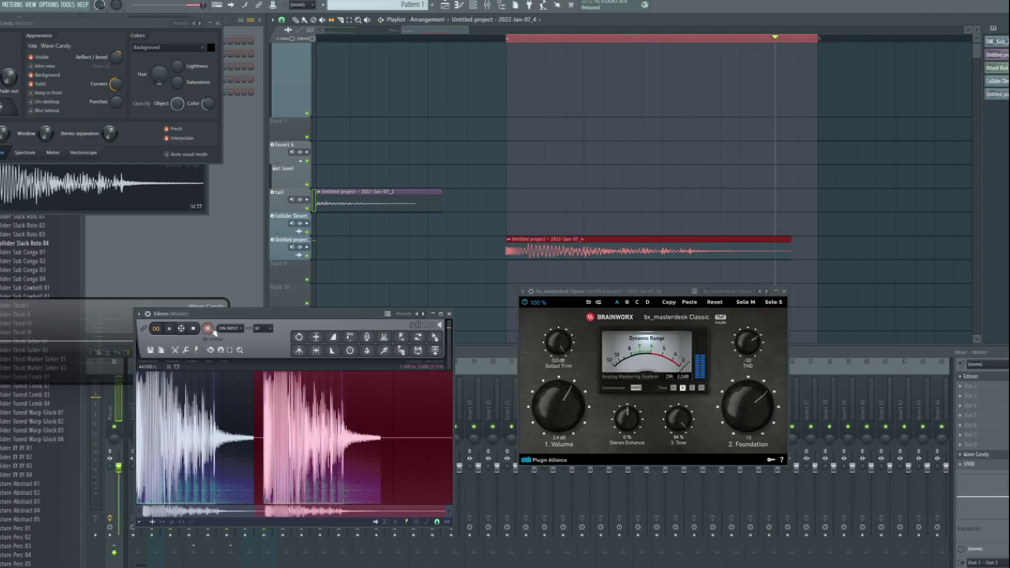
- Isolate the second recorded kick in Edison and audition its opening section as a loop
key("space")
key("space")
key("space")
left_click_drag(137, 475, 236, 470)
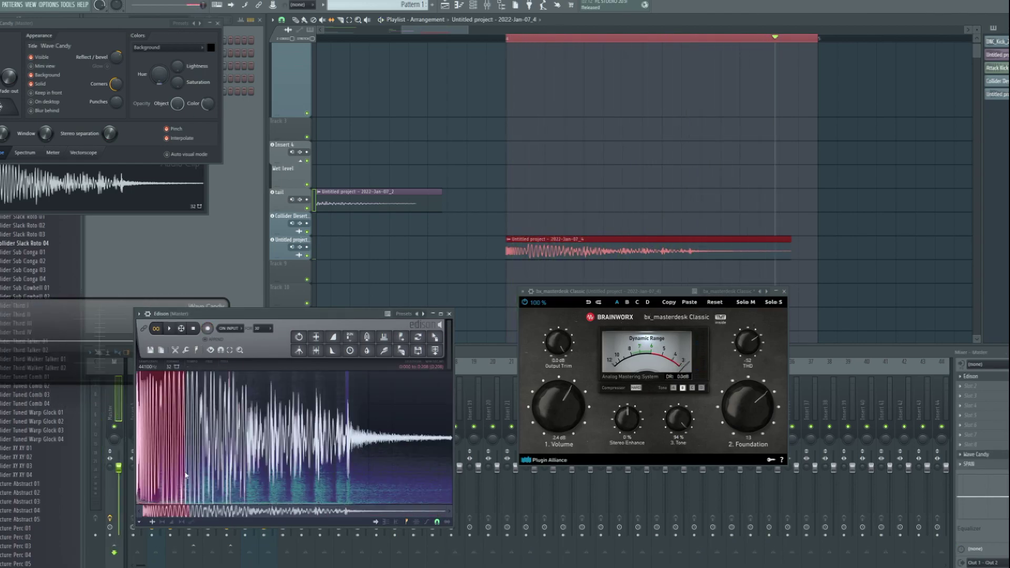
key("space")
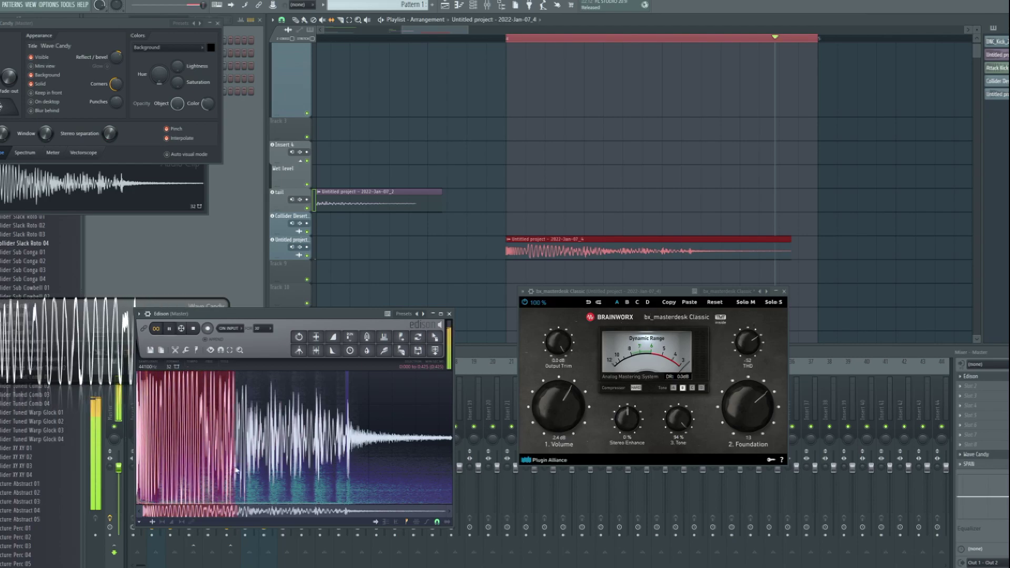
- Send the full resampled take from Edison to playlist Track 9, enlarge that track, and place the clip at bar 5
left_click_drag(212, 478, 451, 463)
left_click(435, 350)
scroll(543, 200, "up", 4)
scroll(543, 199, "down", 3)
left_click_drag(293, 202, 292, 254)
left_click_drag(293, 179, 293, 220)
scroll(429, 63, "down", 2)
scroll(416, 105, "down", 3)
left_click_drag(448, 211, 759, 208)
- Loop the opening section of the new kick clip on Track 9 and play it back
left_click_drag(714, 38, 800, 65)
key("space")
left_click_drag(859, 123, 728, 151)
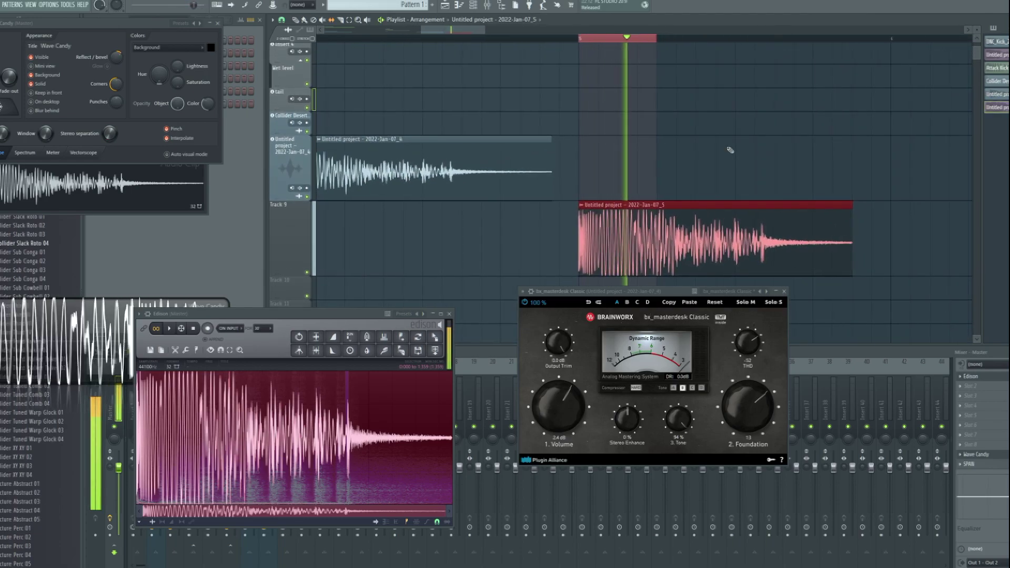
scroll(747, 174, "down", 2)
left_click(847, 297)
right_click(849, 296)
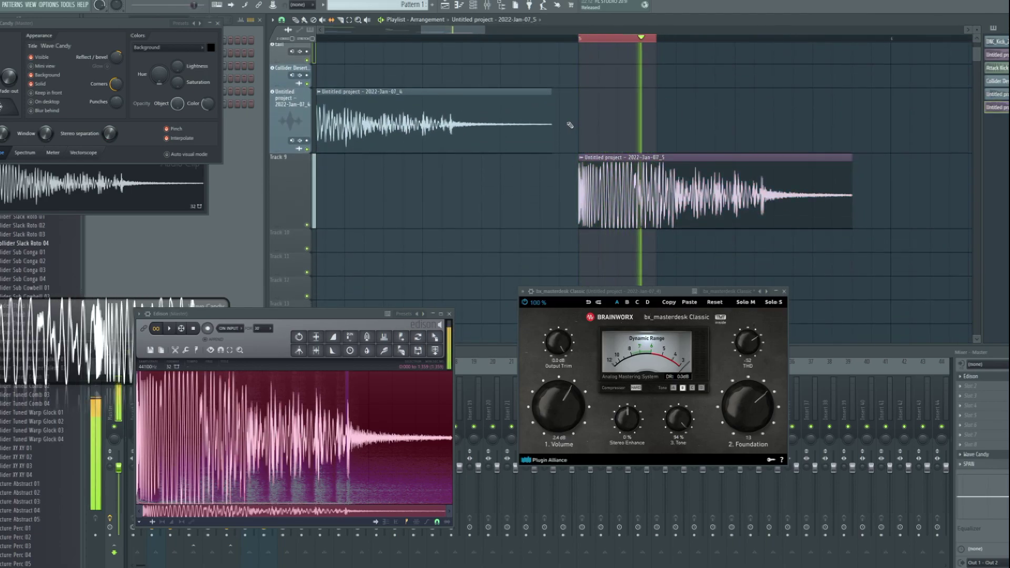
- Return the playback loop to the opening section of the earlier kick clip at bar 4
left_click_drag(570, 124, 648, 136)
scroll(697, 41, "up", 5)
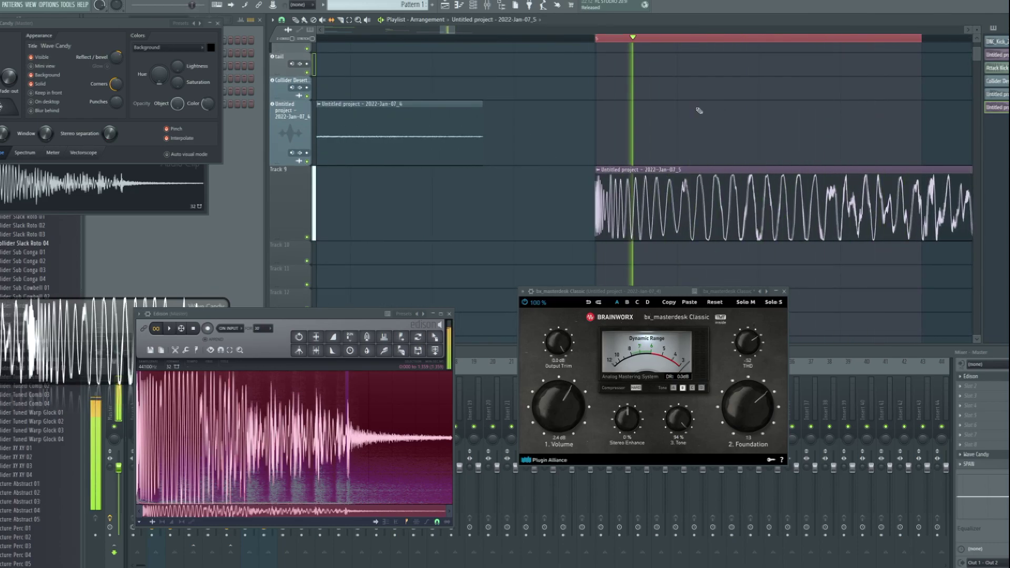
left_click_drag(645, 147, 742, 149)
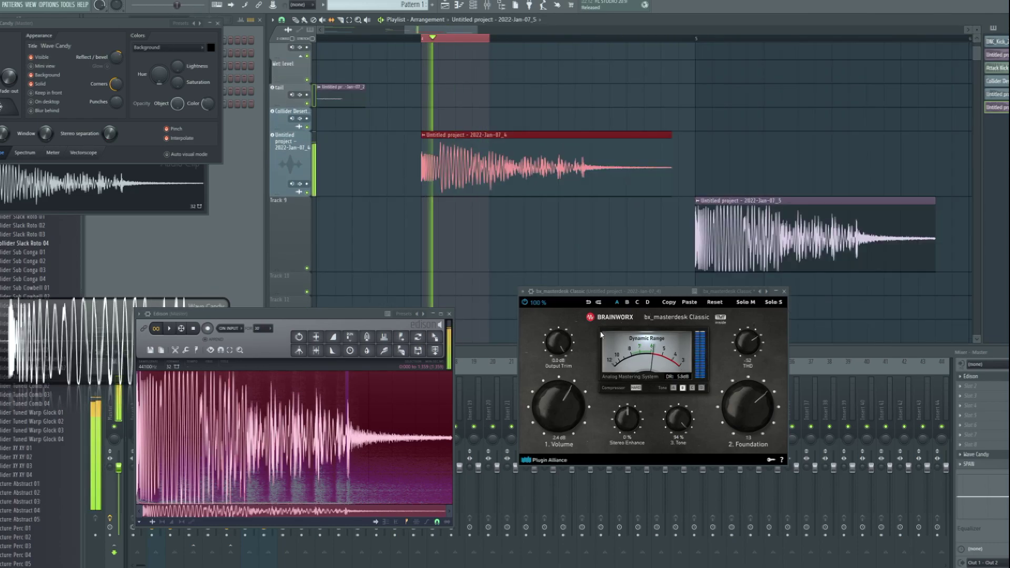
- Refine bx_masterdesk Classic during playback using Tone mode A, a readjusted Tone knob, the compared Compressor setting, and a lower Foundation value
left_click_drag(678, 419, 680, 437)
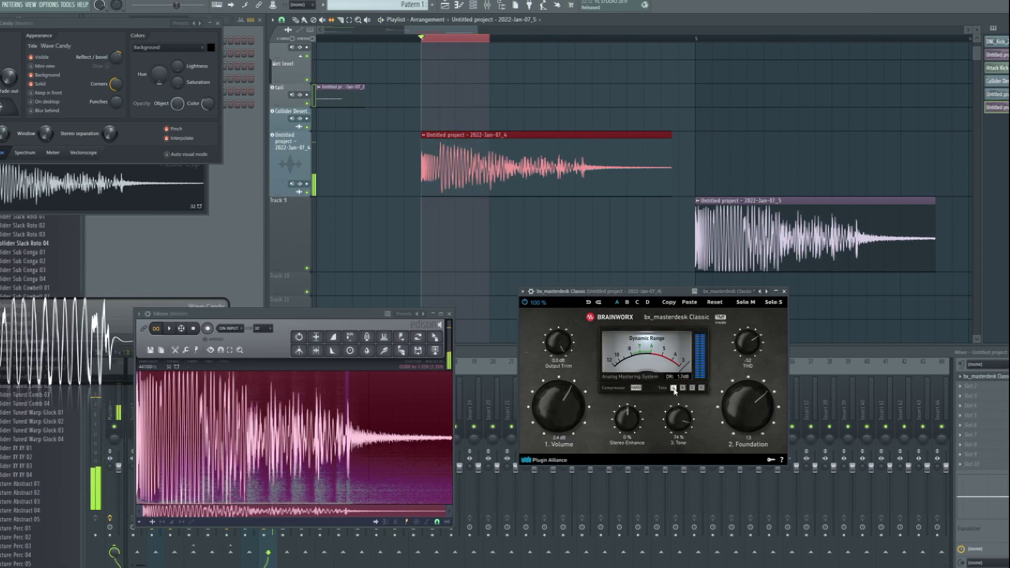
left_click(636, 388)
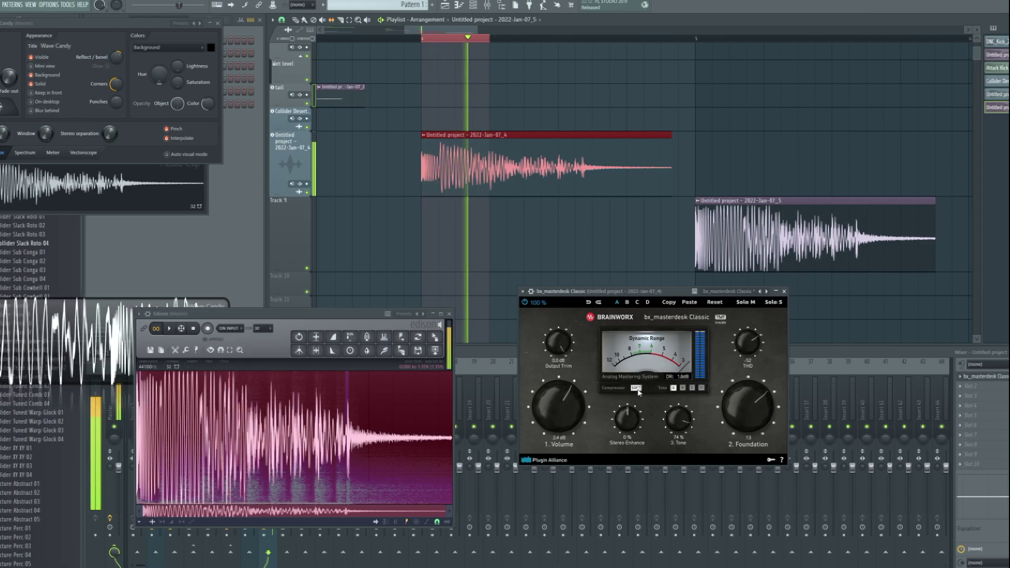
left_click(635, 388)
left_click(635, 388)
mouse_move(737, 414)
left_mouse_down()
mouse_move(741, 400)
mouse_move(744, 430)
left_mouse_up()
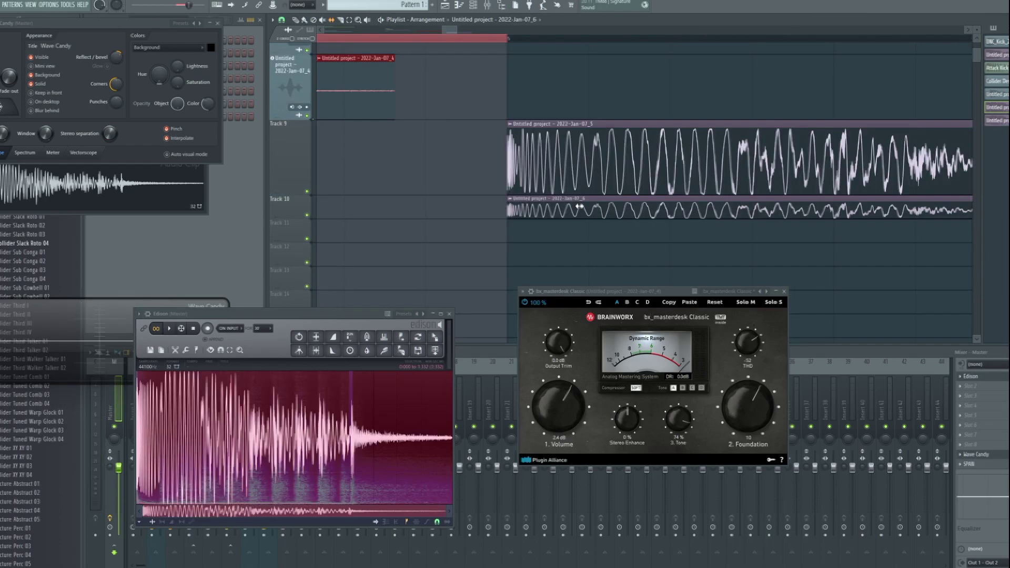
- Trim the newest resampled kick on Track 10, start it at bar 6, and loop its opening section
left_click(509, 39)
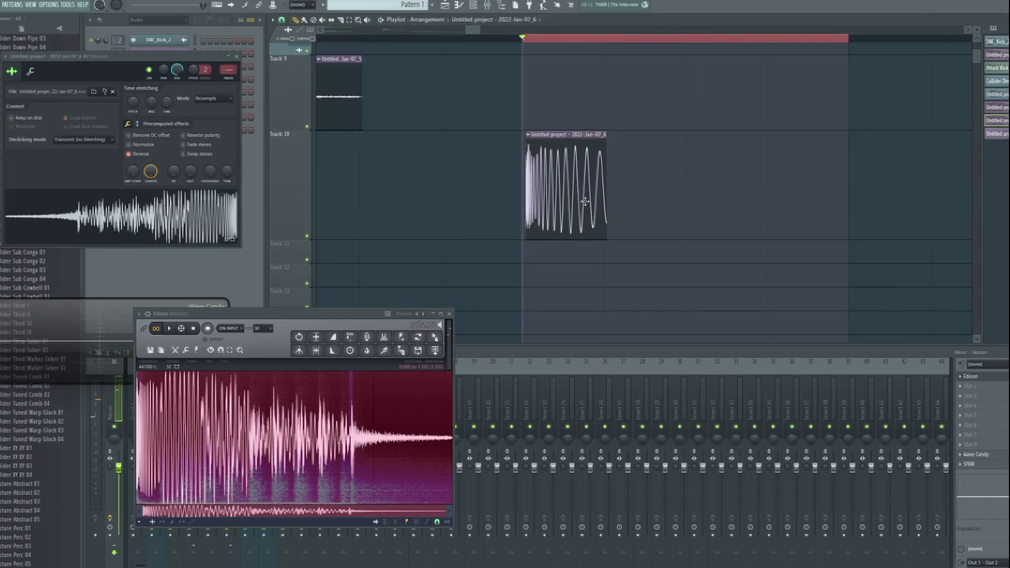
left_click_drag(553, 214, 559, 221)
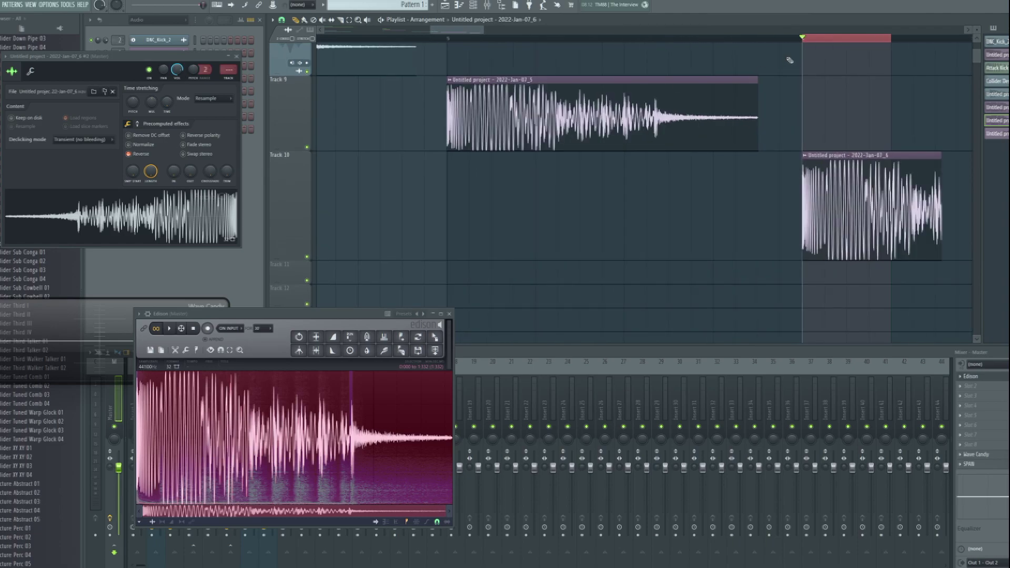
scroll(794, 84, "down", 3)
scroll(802, 121, "up", 2)
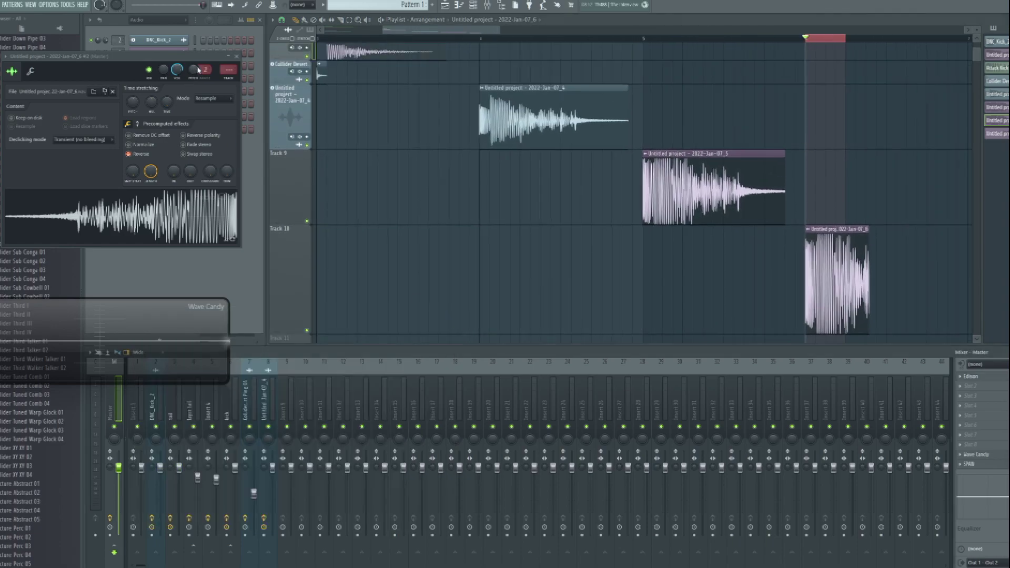
- Close the reversed clip's sampler settings and set the playback position to the start of the layered kick at bar 3
left_click(237, 56)
scroll(627, 271, "down", 2)
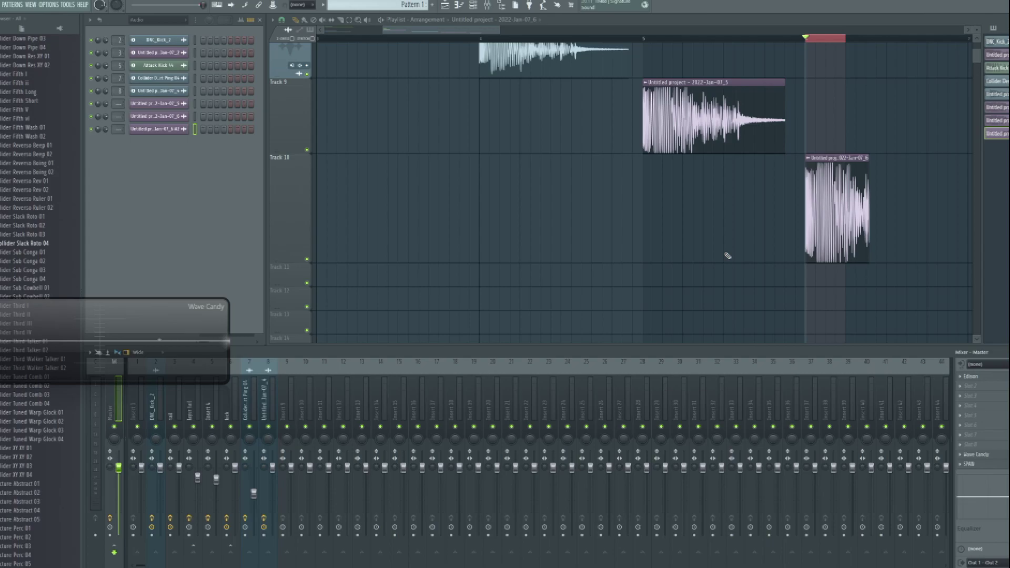
scroll(728, 255, "up", 5)
scroll(670, 253, "left", 3)
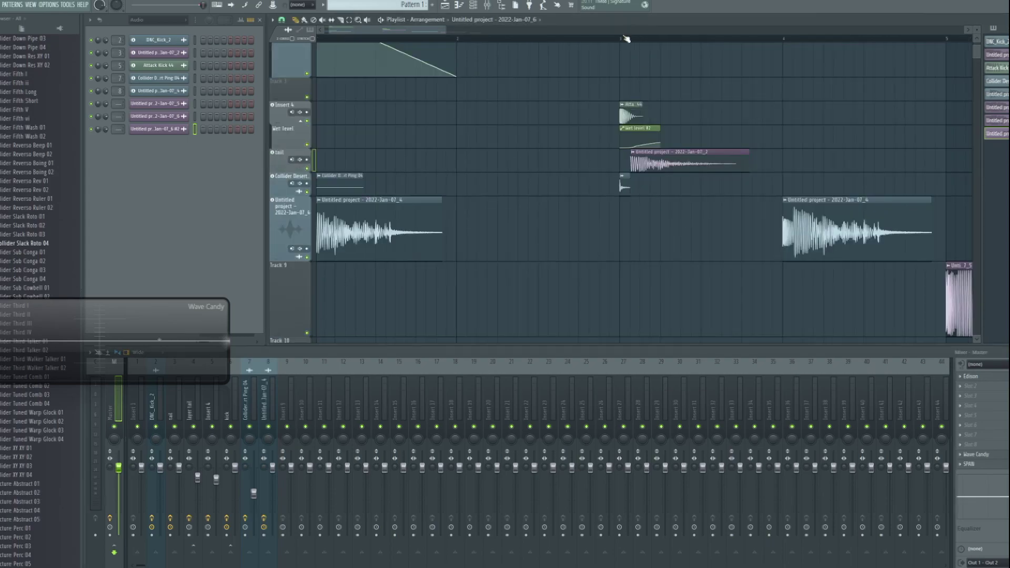
scroll(753, 140, "right", 2)
scroll(753, 140, "up", 1)
scroll(536, 32, "up", 3)
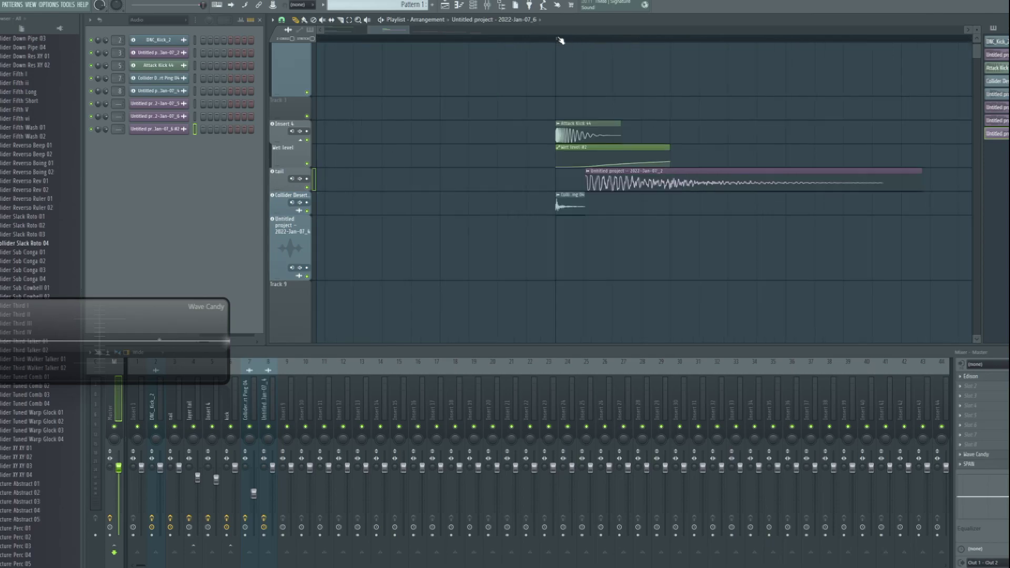
left_click(565, 40)
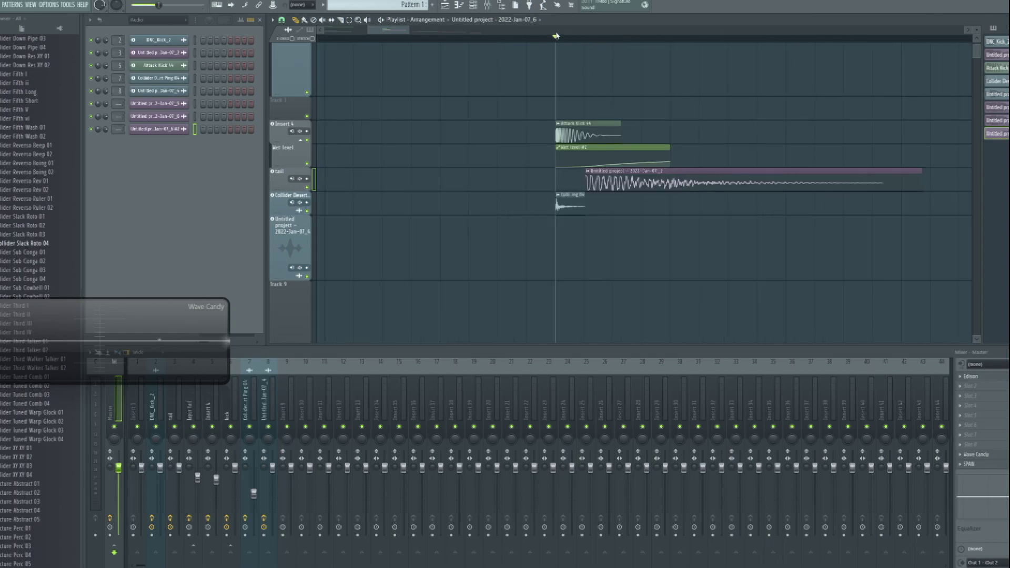
- Reduce Track 9's height in the playlist and move the Wave Candy visualizer clear of the mixer
scroll(556, 35, "right", 5)
scroll(557, 35, "down", 3)
scroll(618, 268, "down", 5)
left_click_drag(292, 287, 285, 206)
scroll(454, 212, "up", 1)
scroll(454, 213, "up", 1)
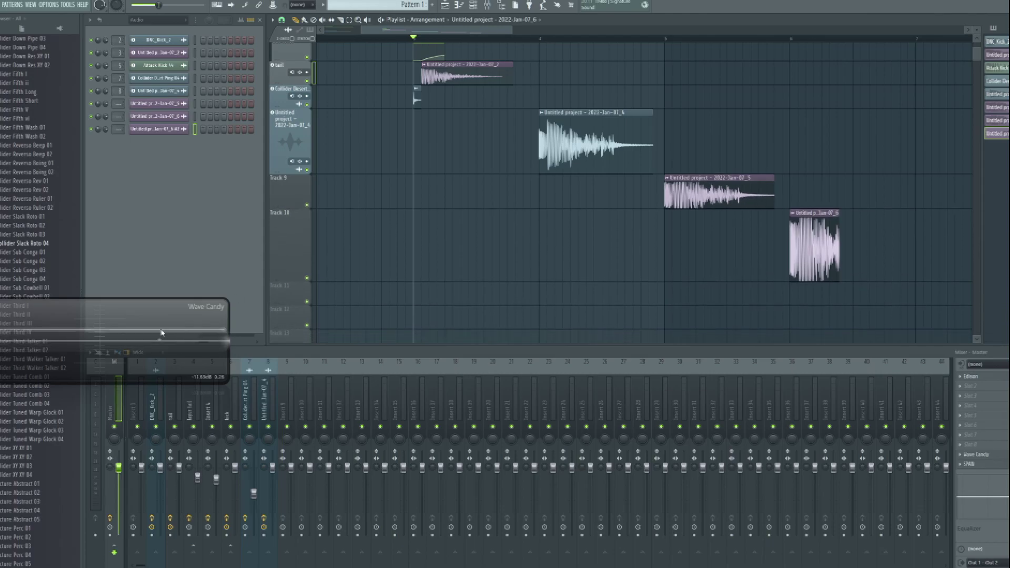
left_click_drag(157, 331, 149, 260)
- Review Neutron 3 on the kick mixer track and bx_masterdesk Classic on the resampled kick's track
left_click(227, 412)
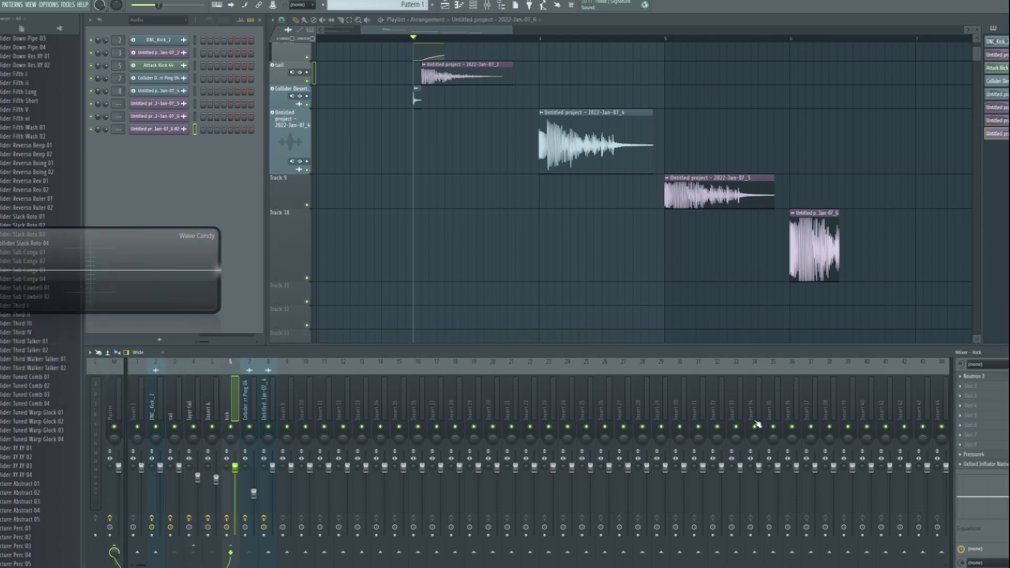
left_click(984, 377)
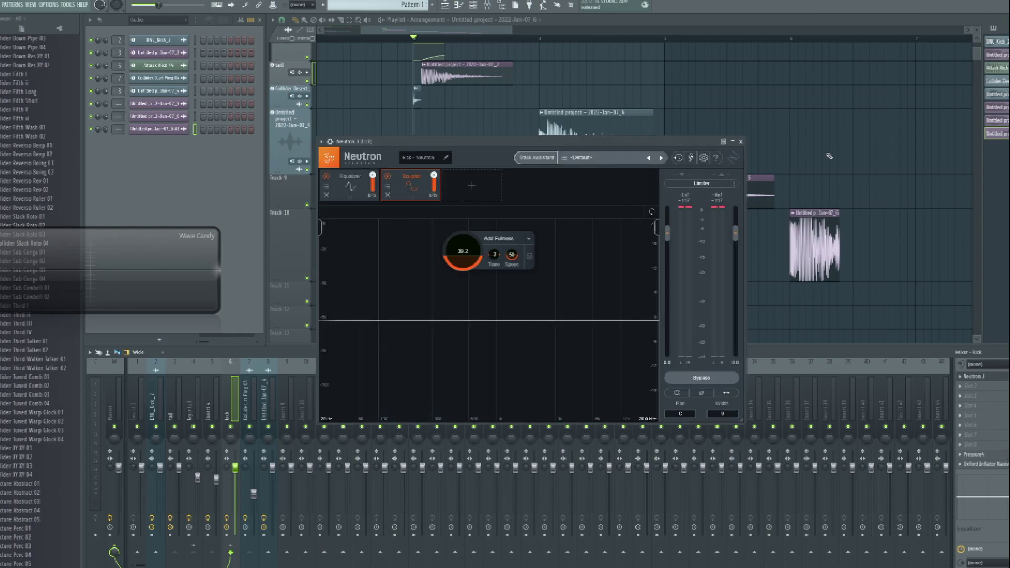
left_click(254, 403)
left_click(268, 400)
left_click(988, 377)
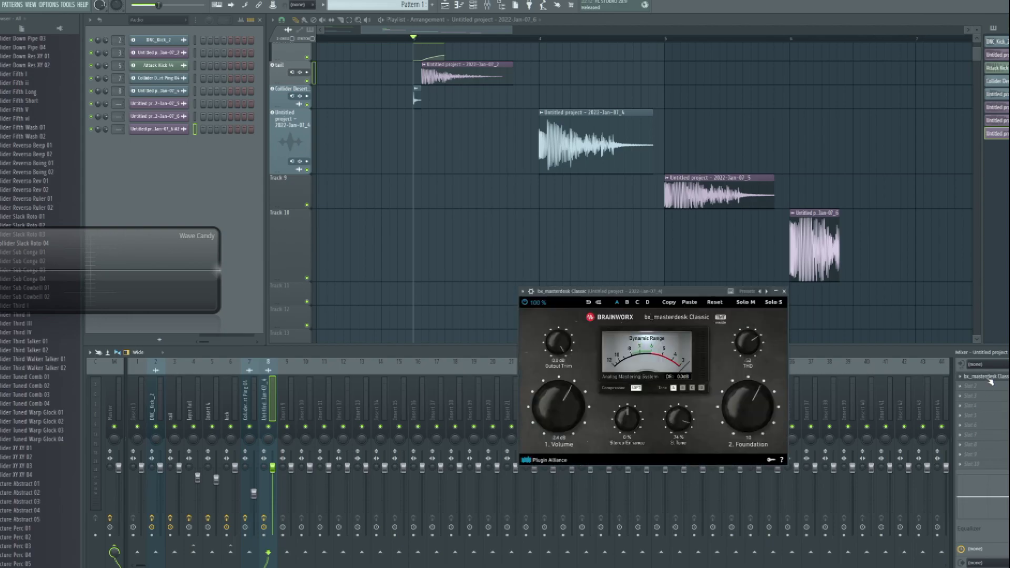
left_click(784, 291)
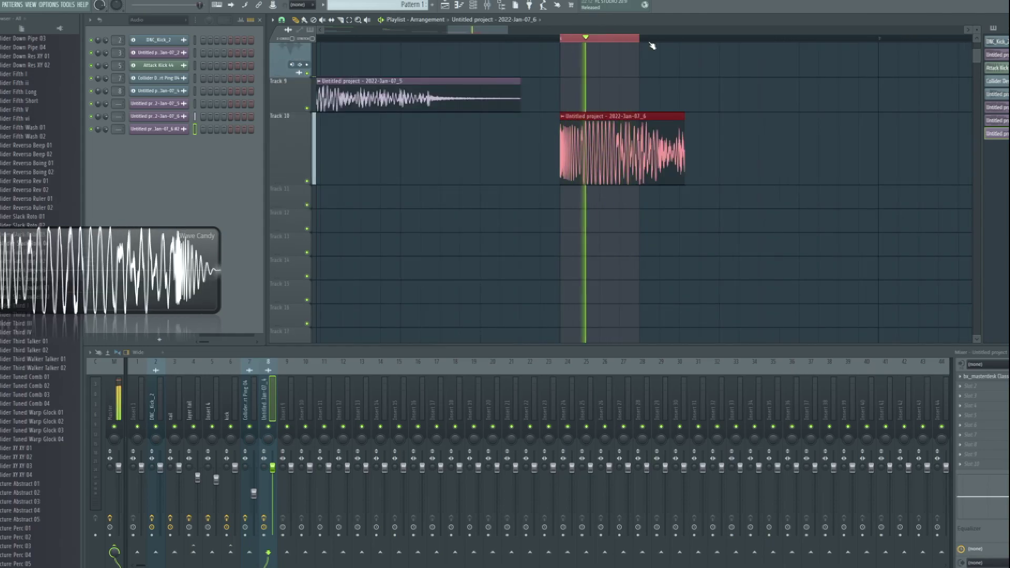
left_click(731, 244)
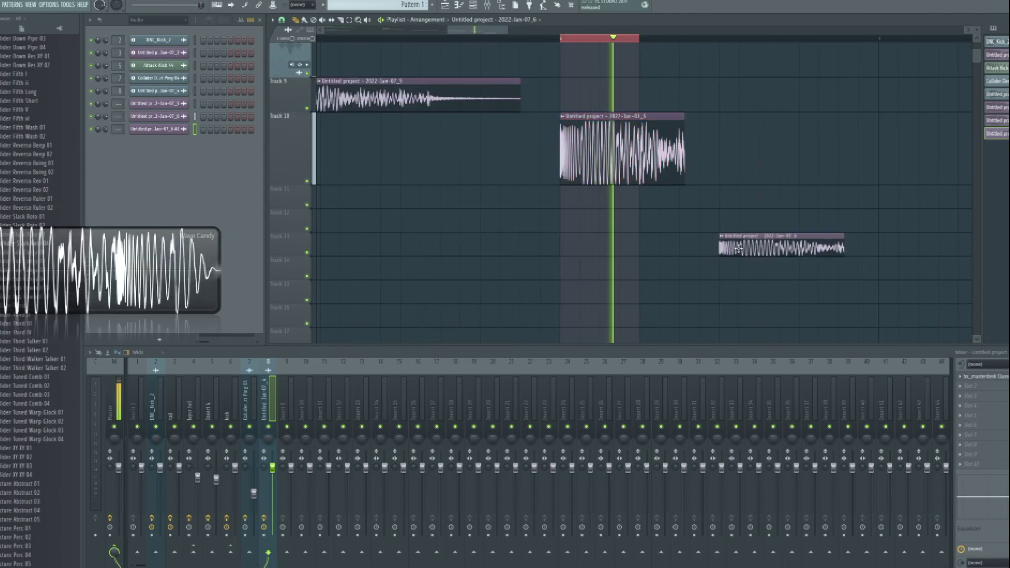
right_click(731, 246)
scroll(734, 291, "up", 1)
scroll(733, 291, "up", 1)
left_click(734, 293)
right_click(734, 304)
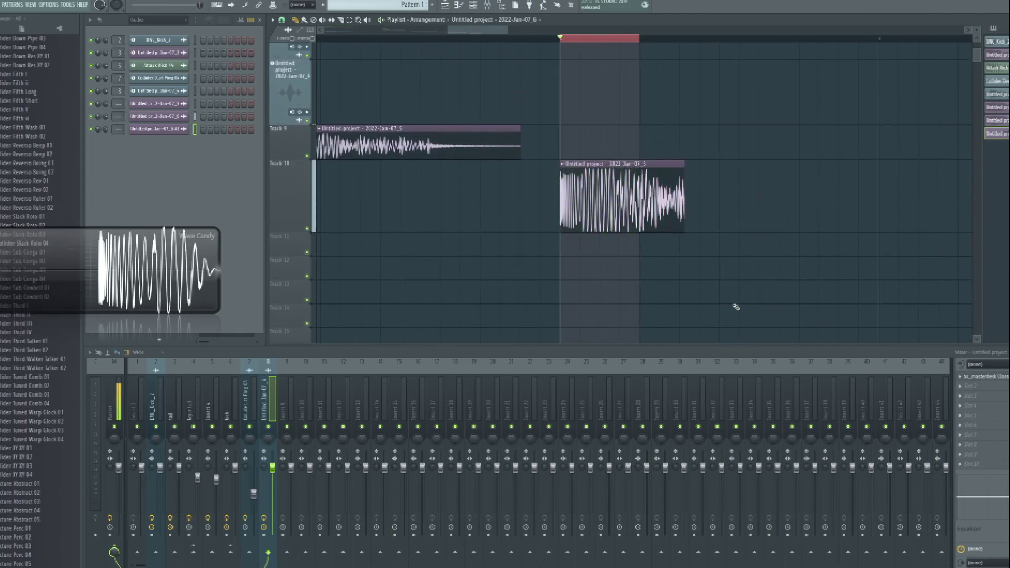